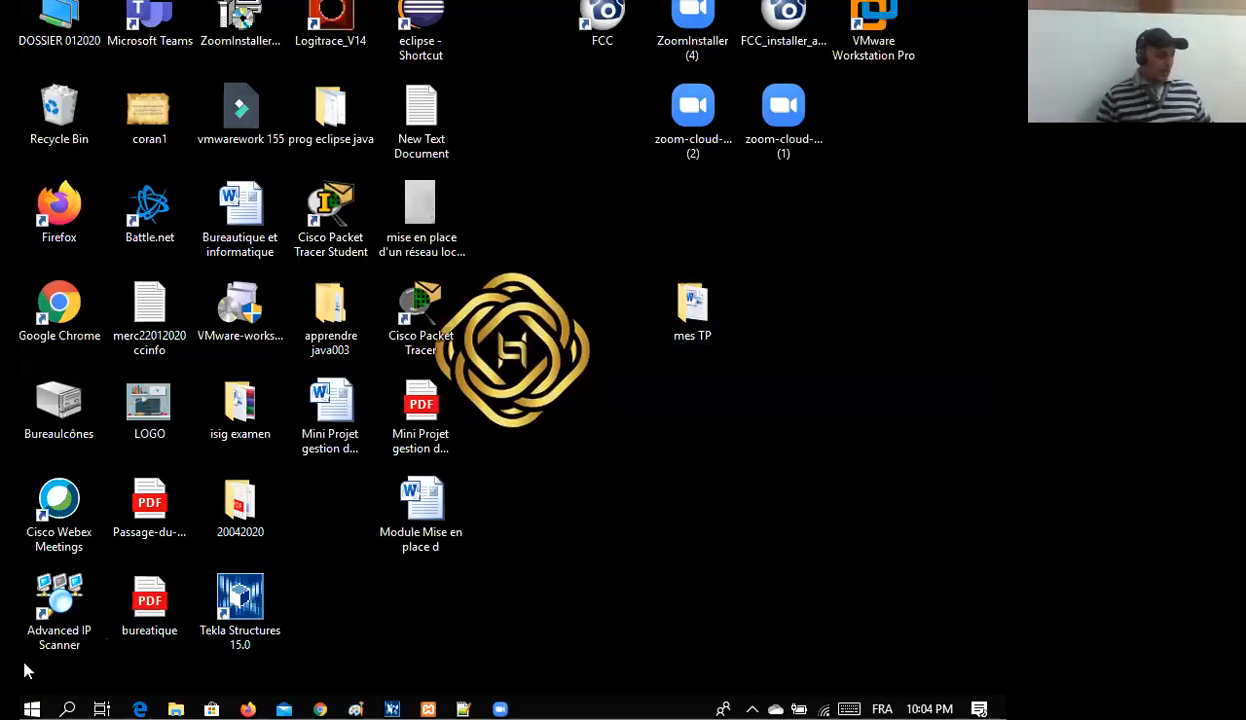
# Launch Microsoft Word 2010 from the list of installed programs.
pyautogui.click(31, 709)
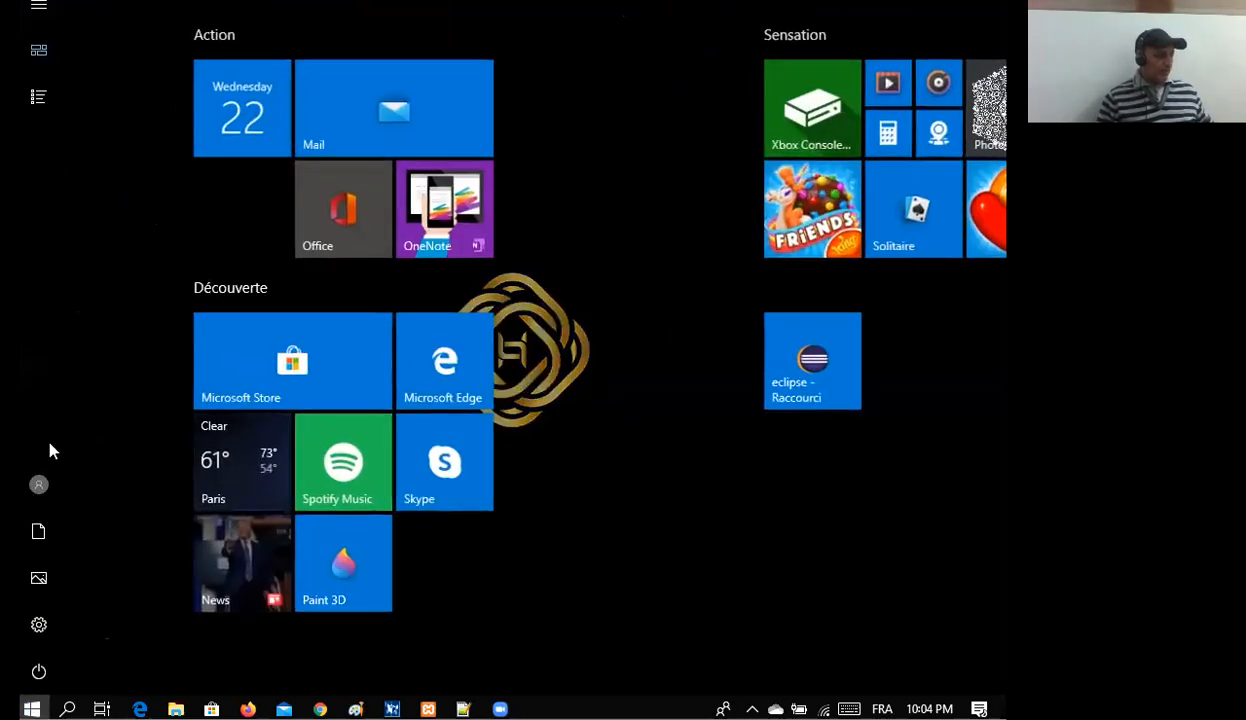
pyautogui.click(37, 98)
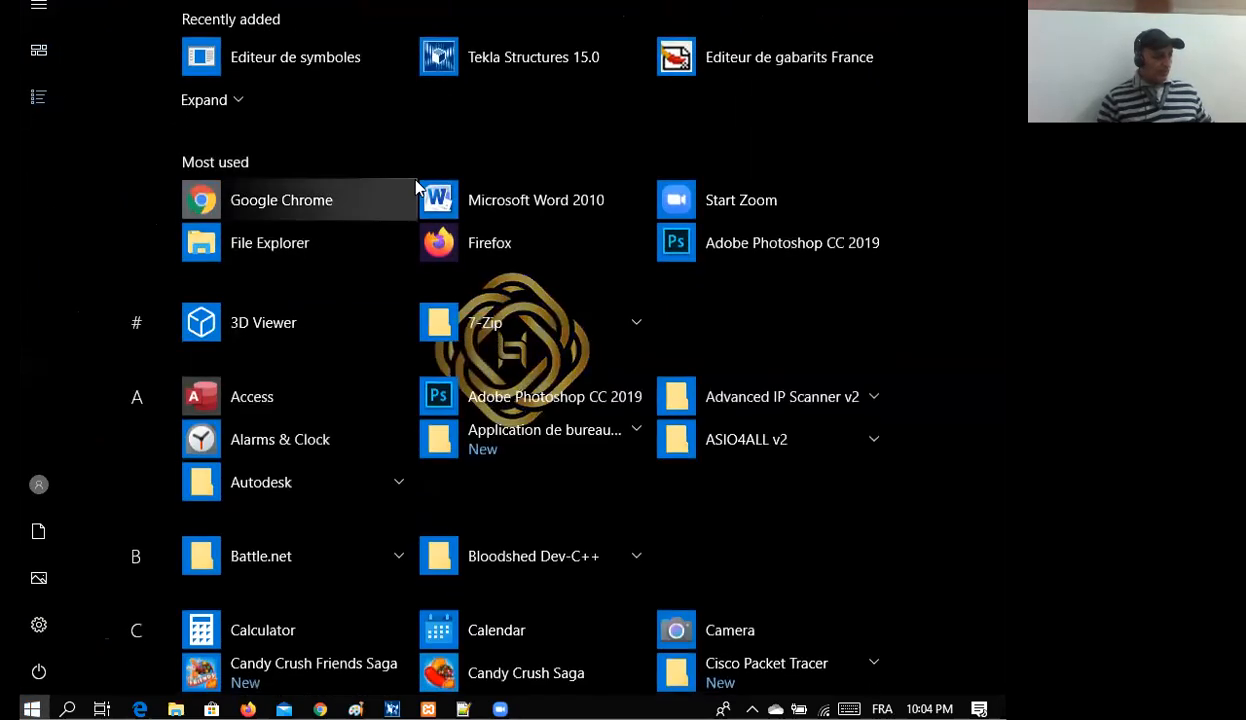
pyautogui.click(500, 200)
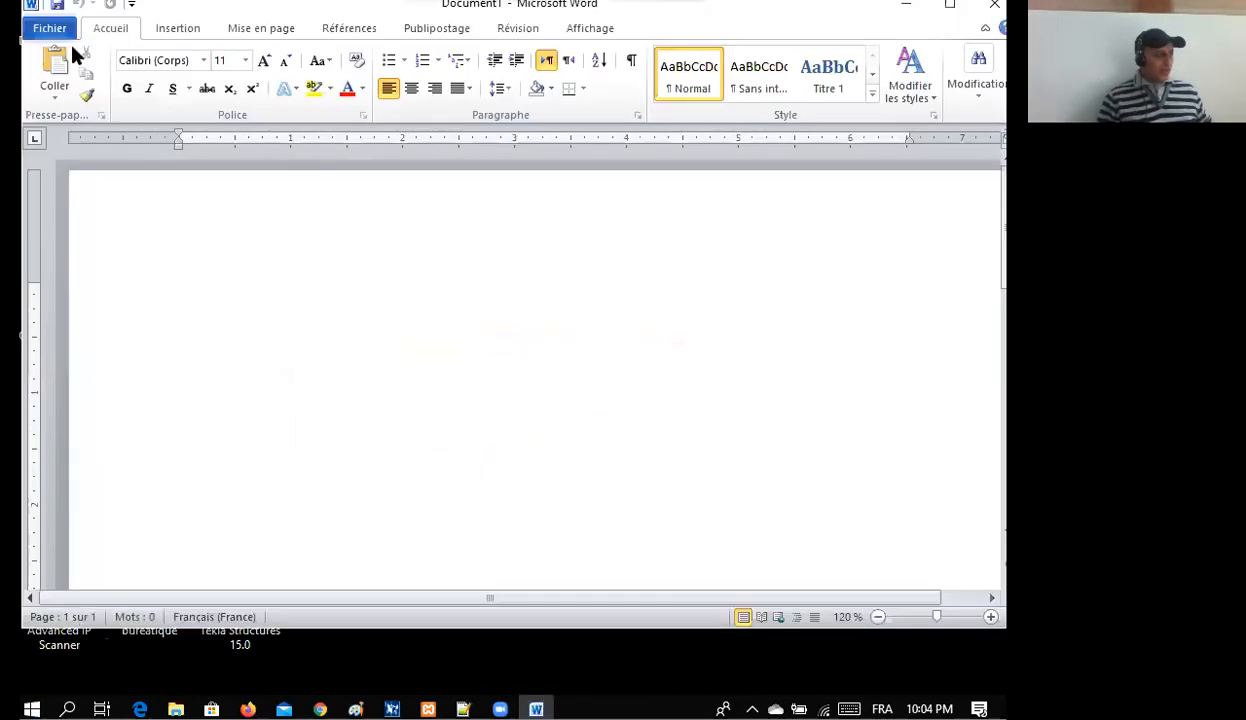
pyautogui.click(55, 30)
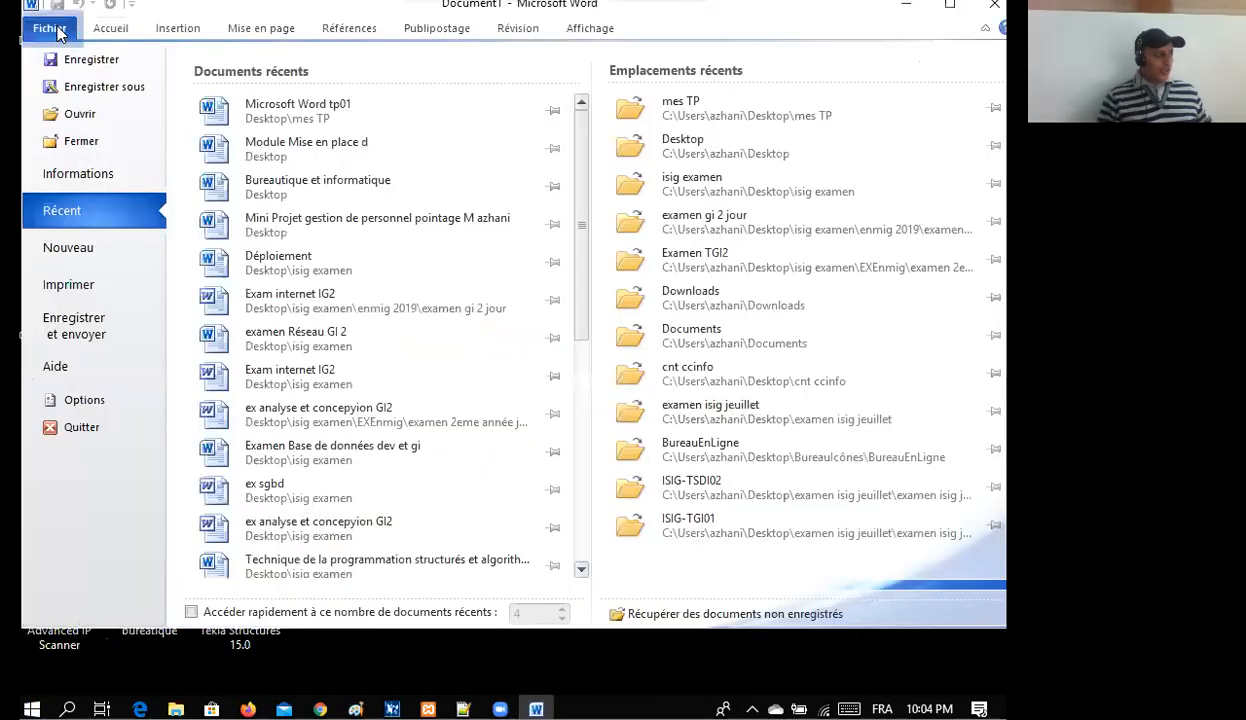
pyautogui.click(82, 116)
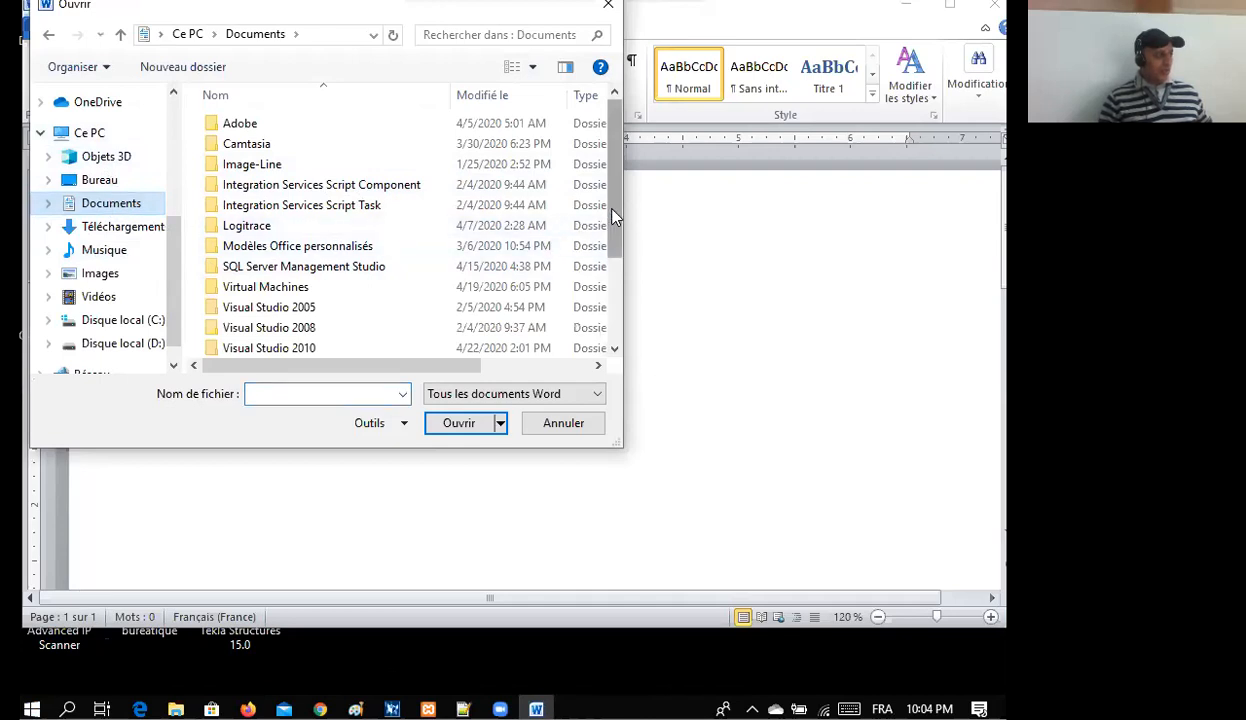
pyautogui.scroll(-2, 613, 245)
pyautogui.scroll(-2, 605, 270)
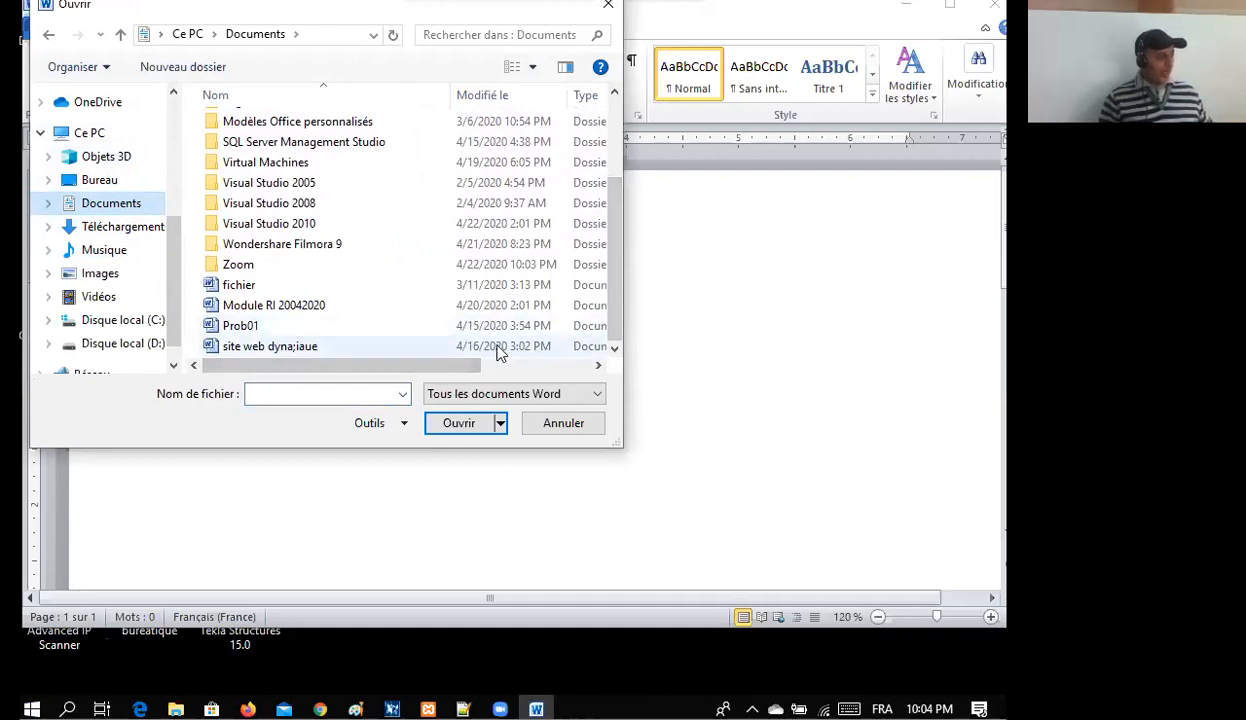
pyautogui.moveTo(400, 364); pyautogui.dragTo(340, 364)
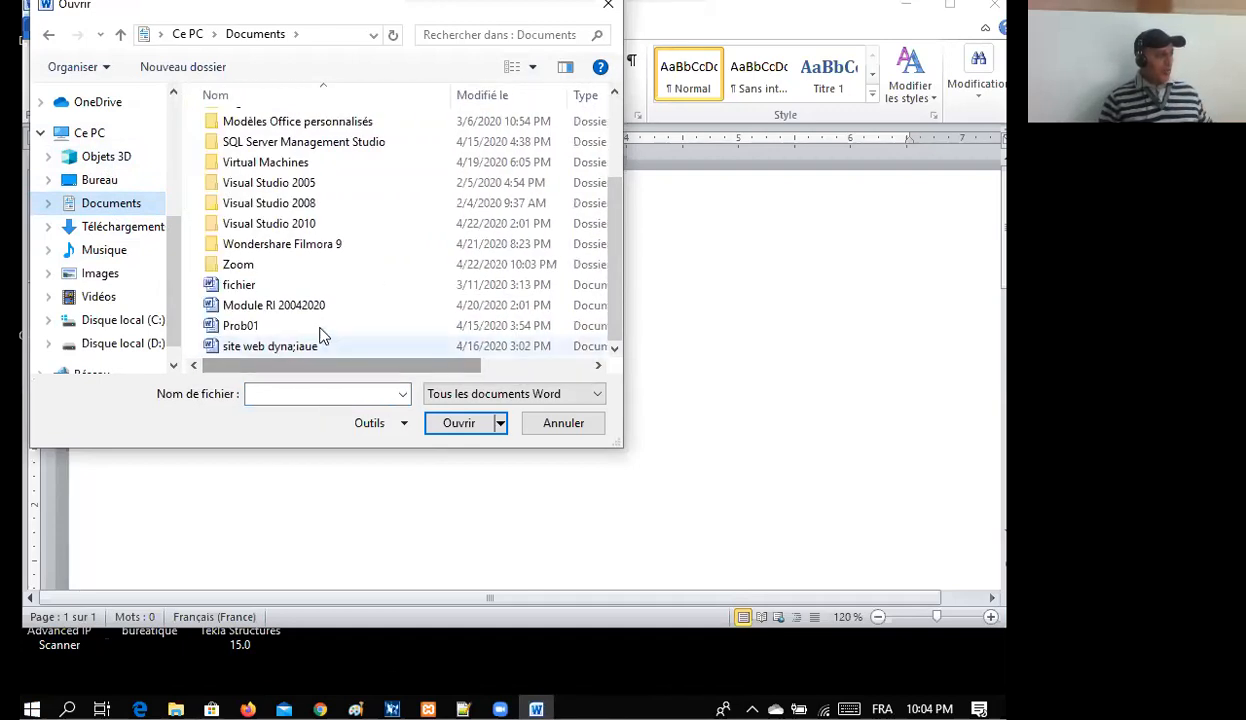
pyautogui.click(608, 6)
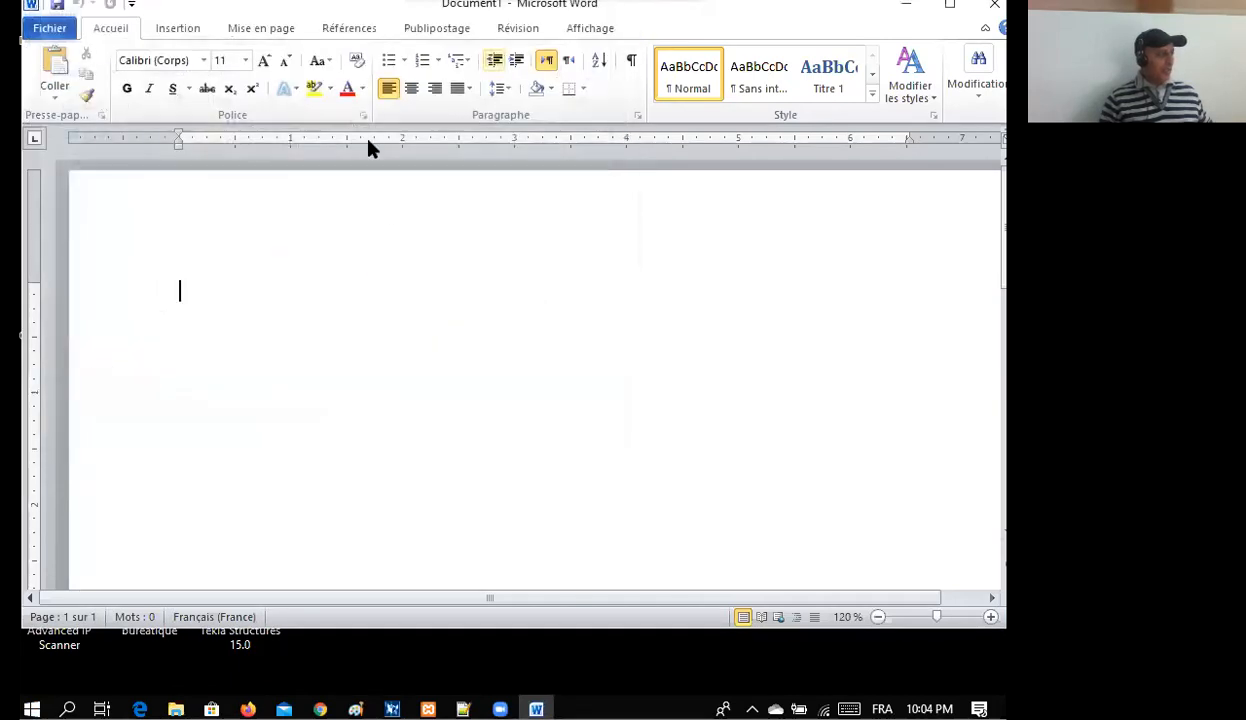
# Open the recent document "Microsoft Word tp01" from the mes TP folder.
pyautogui.click(50, 28)
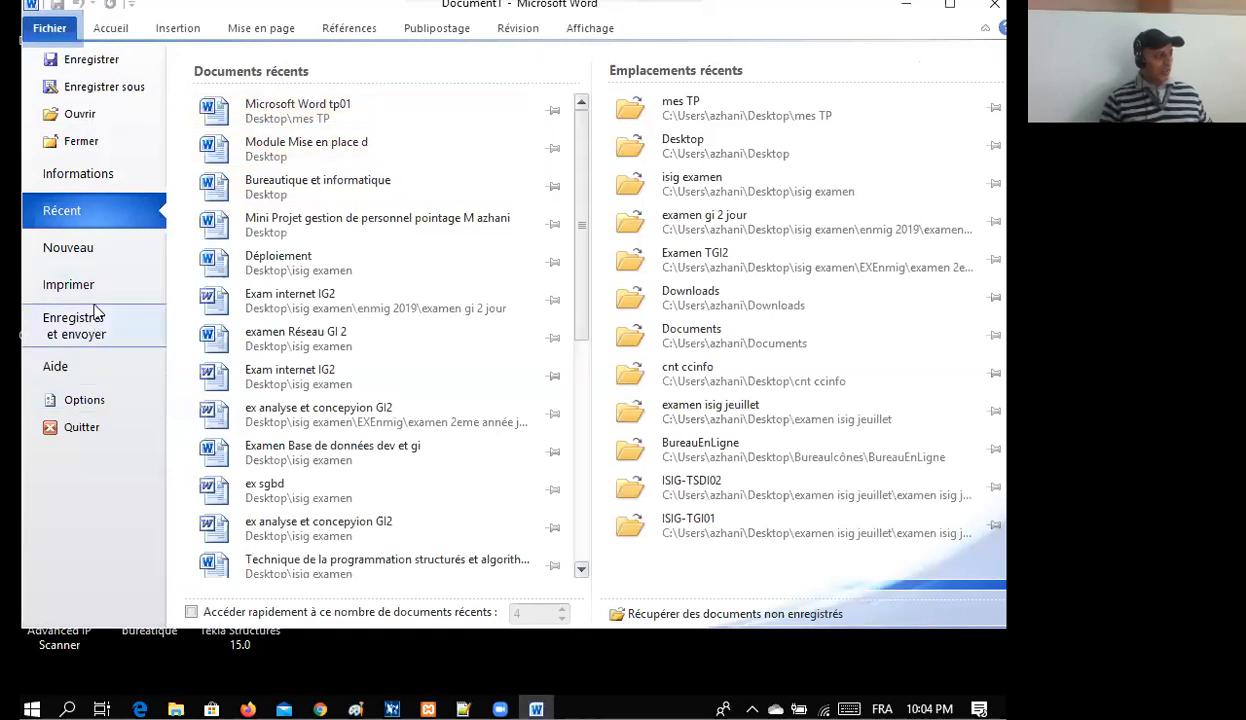
pyautogui.click(316, 115)
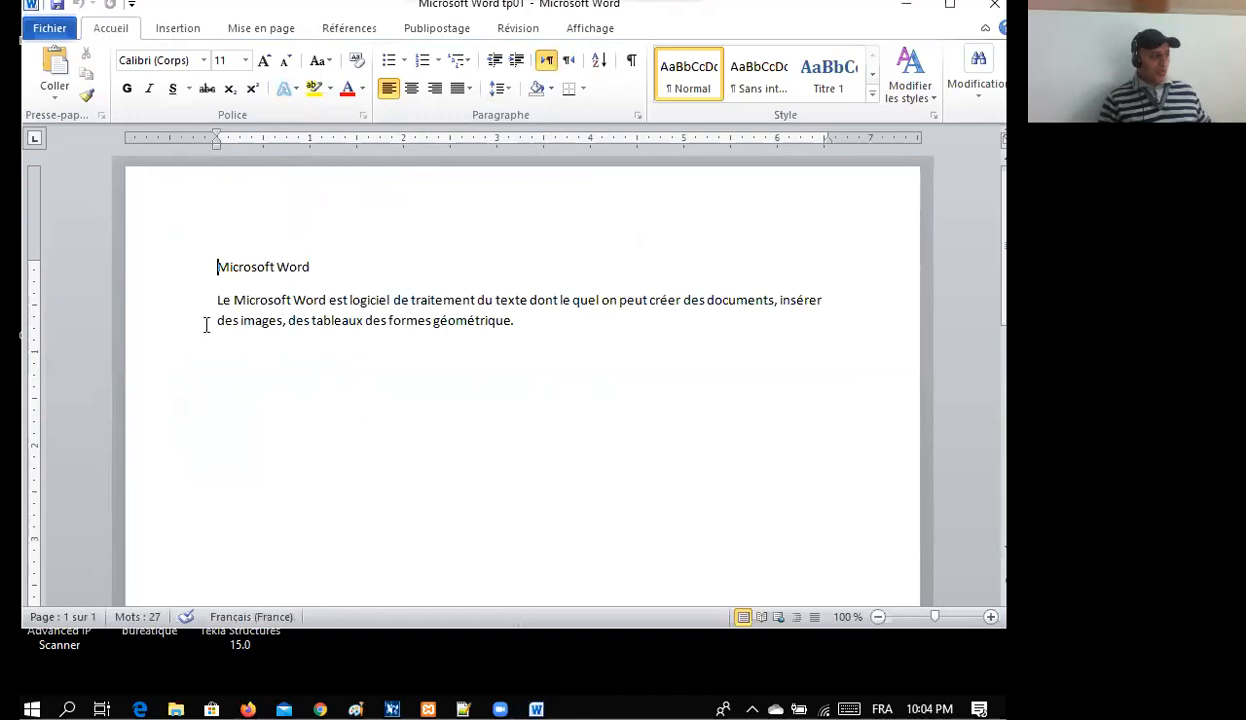
# Copy the whole paragraph beneath the "Microsoft Word" title.
pyautogui.moveTo(213, 300); pyautogui.dragTo(480, 333)
pyautogui.hotkey('ctrl', 'c')
pyautogui.rightClick(481, 327)
pyautogui.click(526, 358)
# Paste the copied paragraph three times below the original, keeping the source formatting.
pyautogui.click(231, 346)
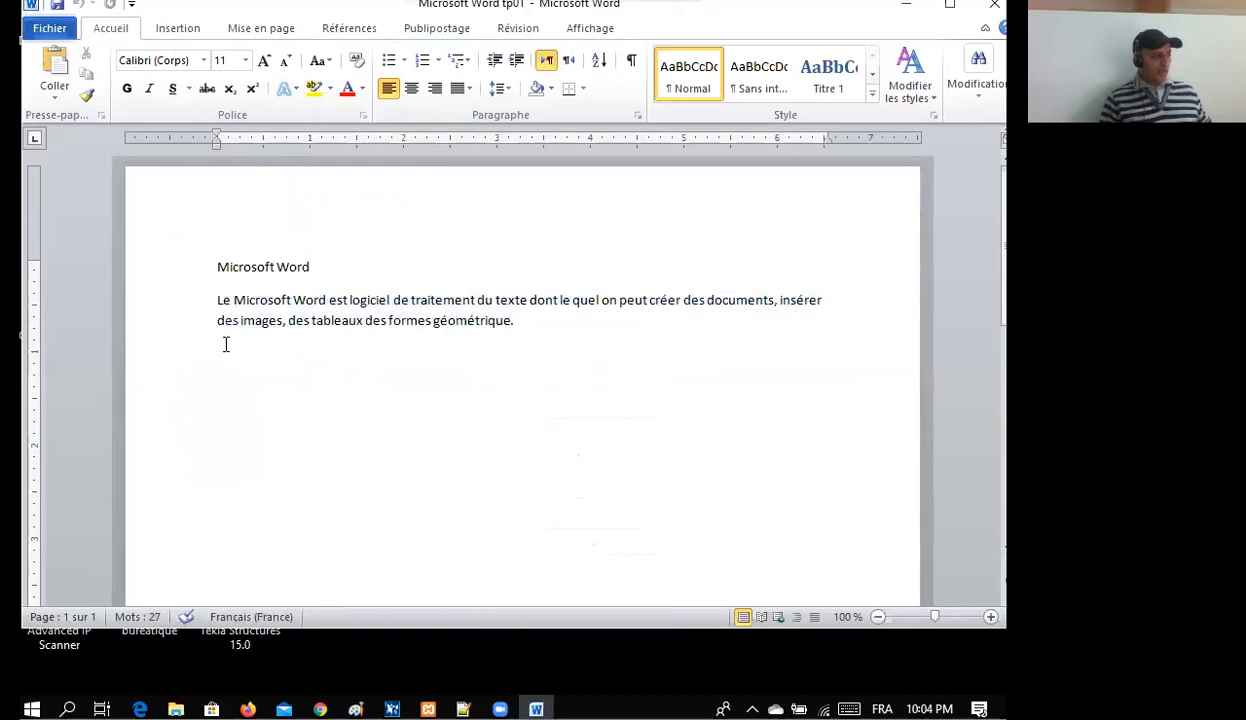
pyautogui.rightClick(226, 345)
pyautogui.click(217, 355)
pyautogui.rightClick(229, 350)
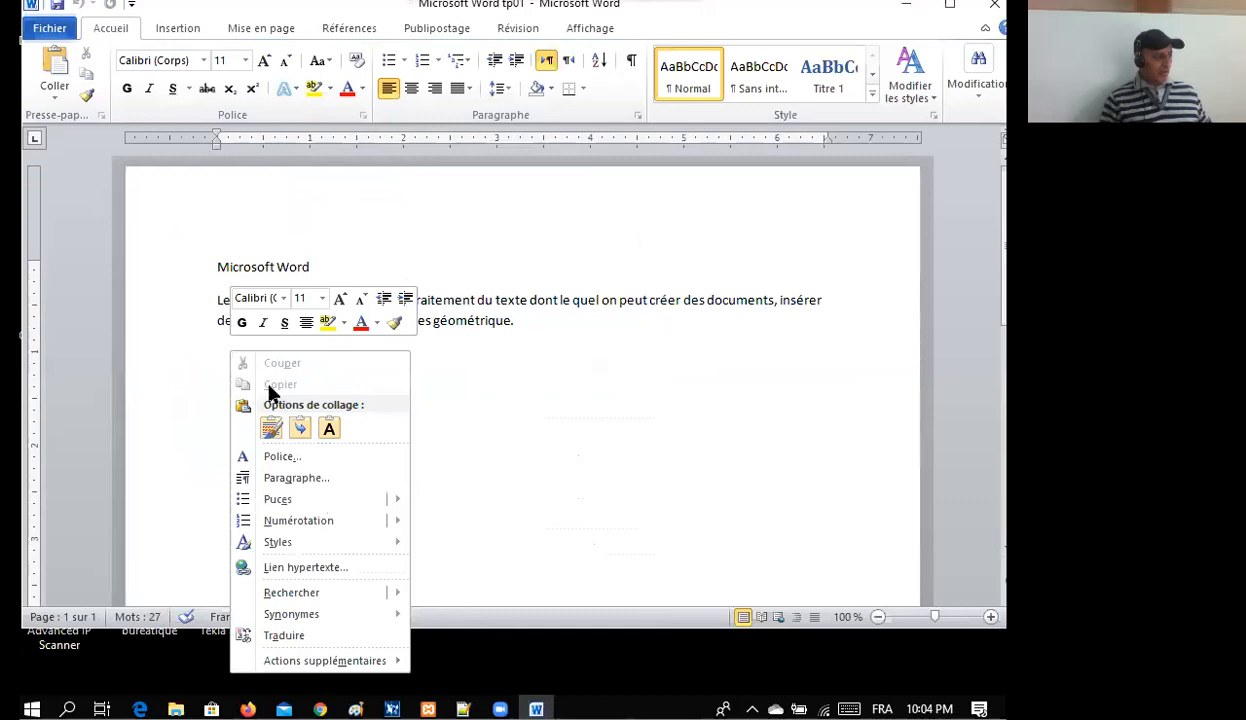
pyautogui.click(270, 428)
pyautogui.rightClick(223, 409)
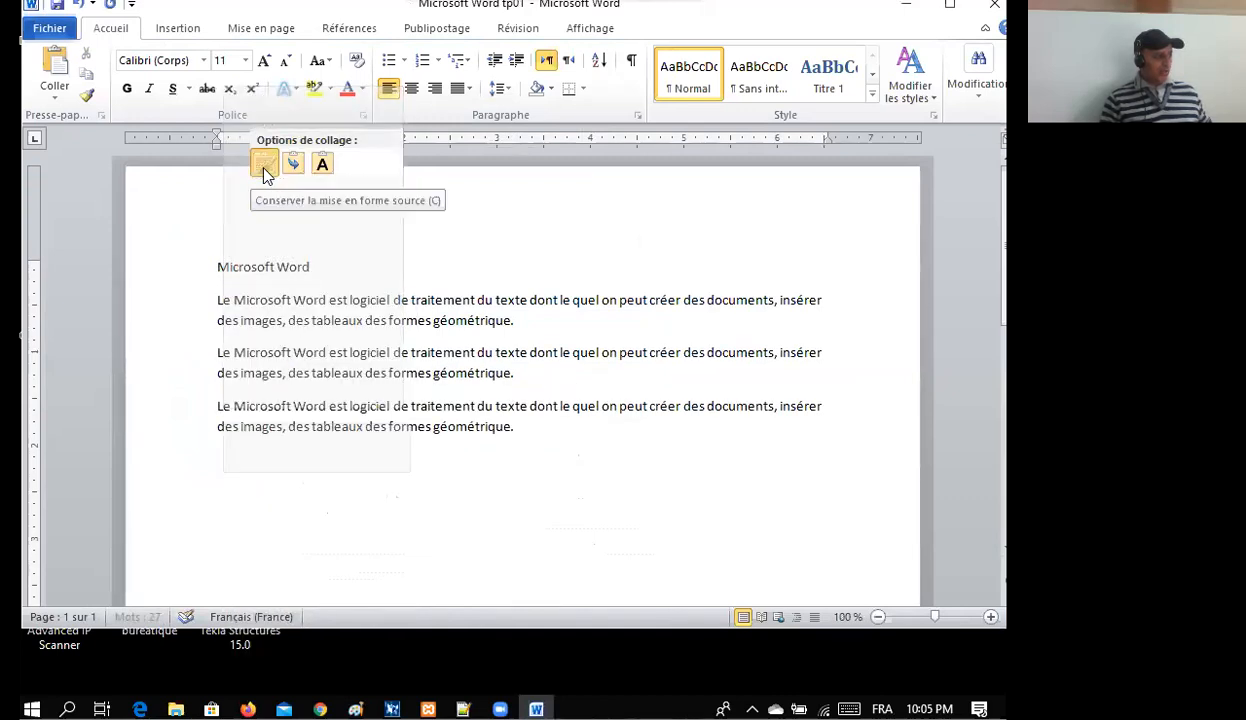
pyautogui.click(264, 165)
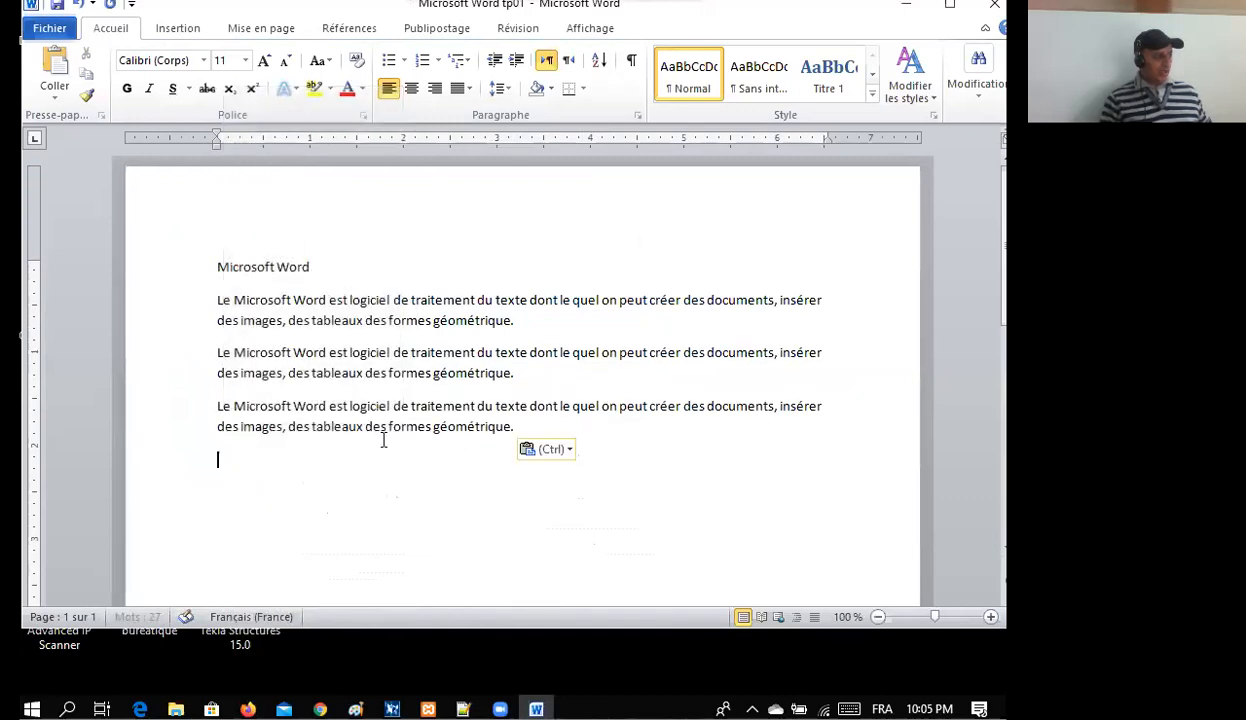
pyautogui.rightClick(223, 455)
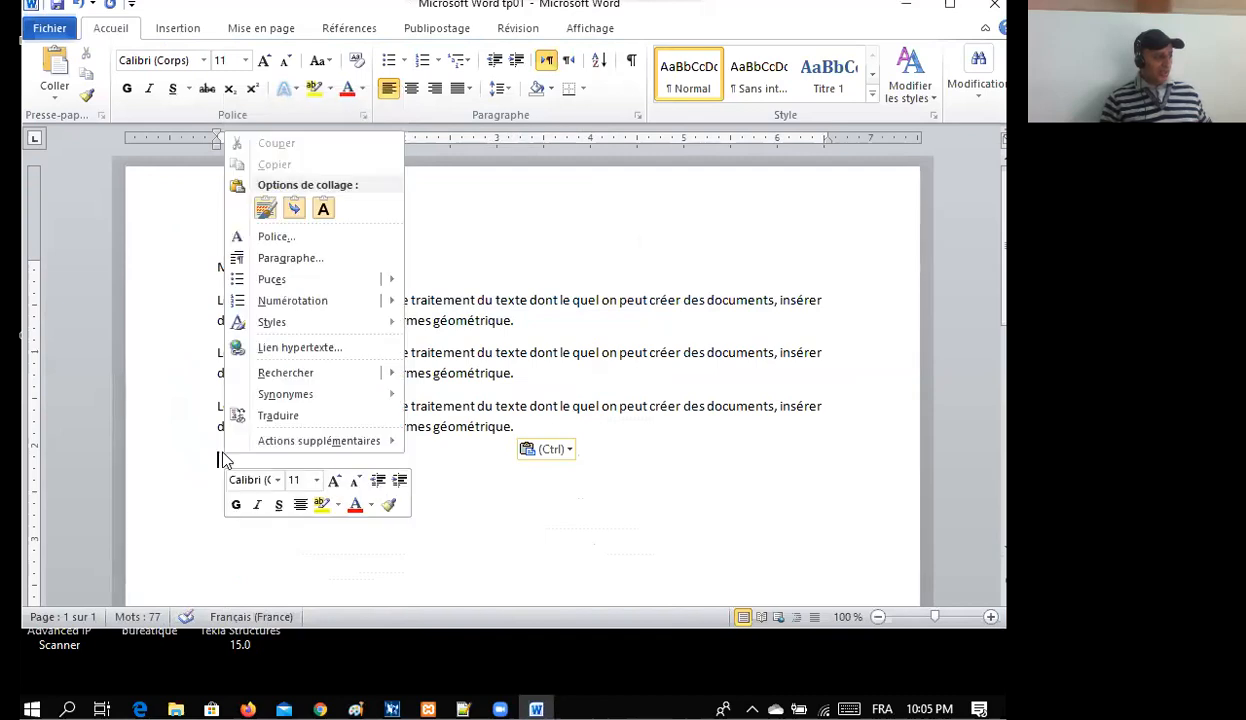
pyautogui.click(263, 212)
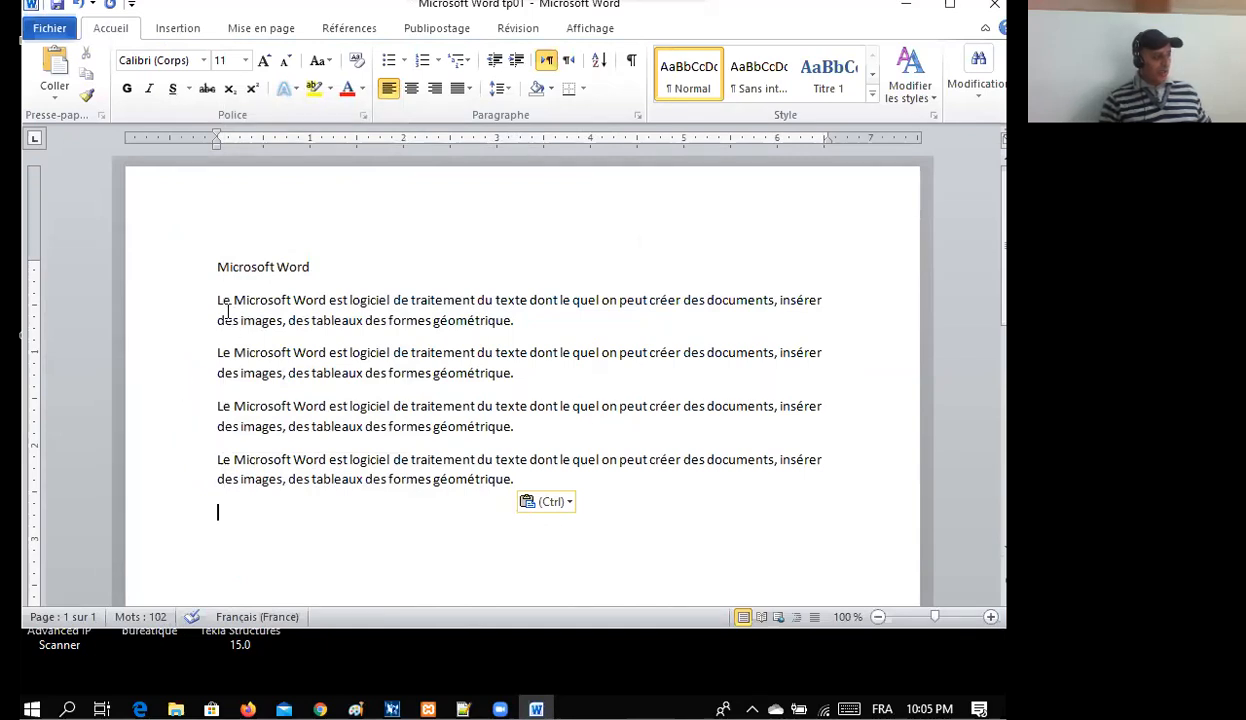
# Format all four body paragraphs as bold italic Times New Roman at size 12.
pyautogui.moveTo(218, 300); pyautogui.dragTo(533, 481)
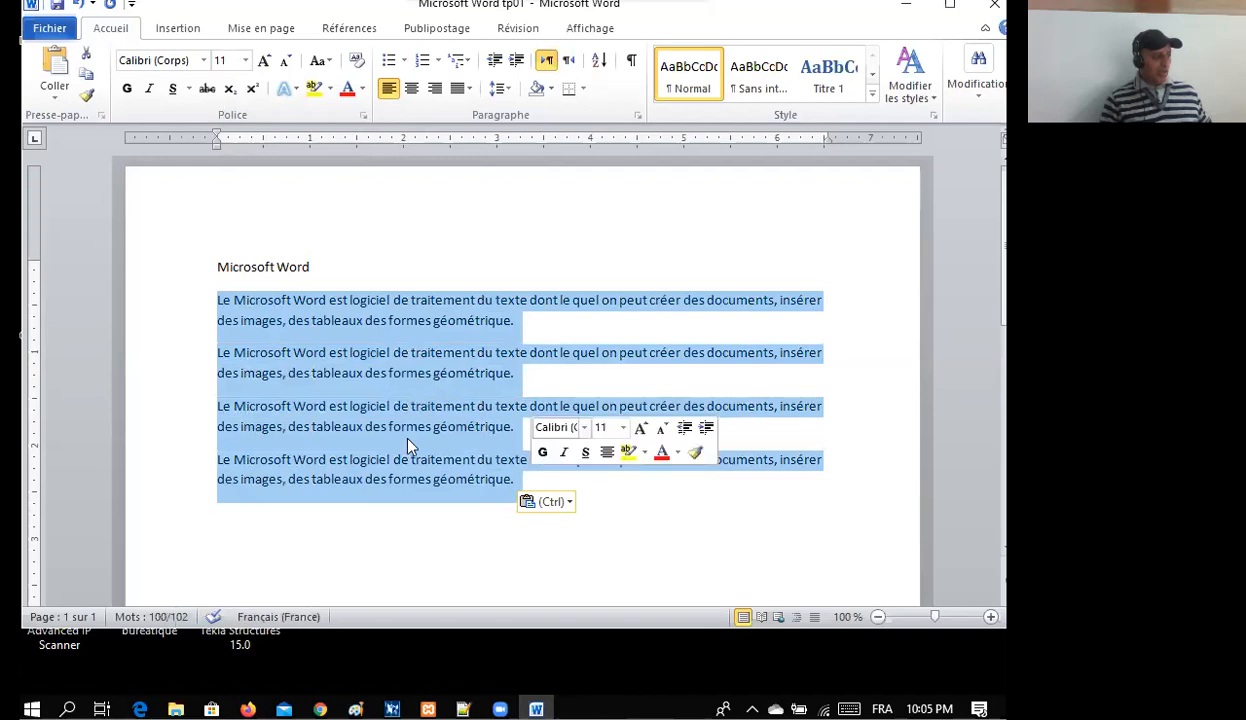
pyautogui.click(127, 90)
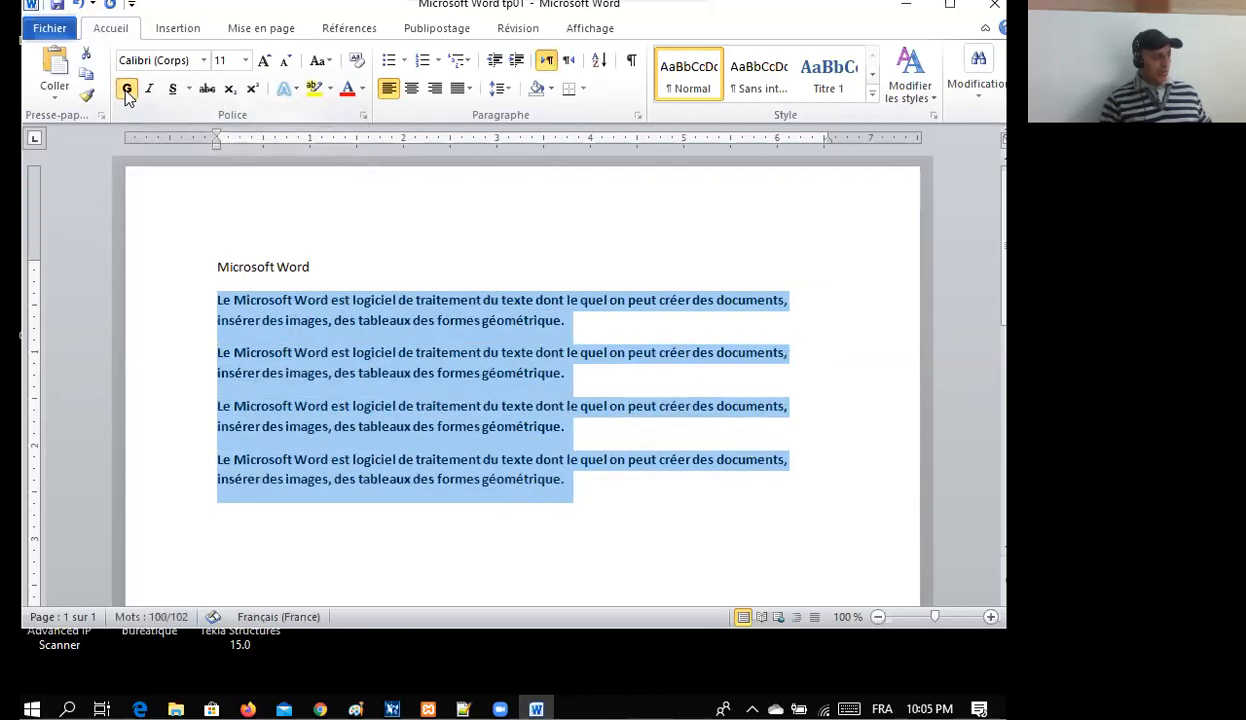
pyautogui.click(205, 62)
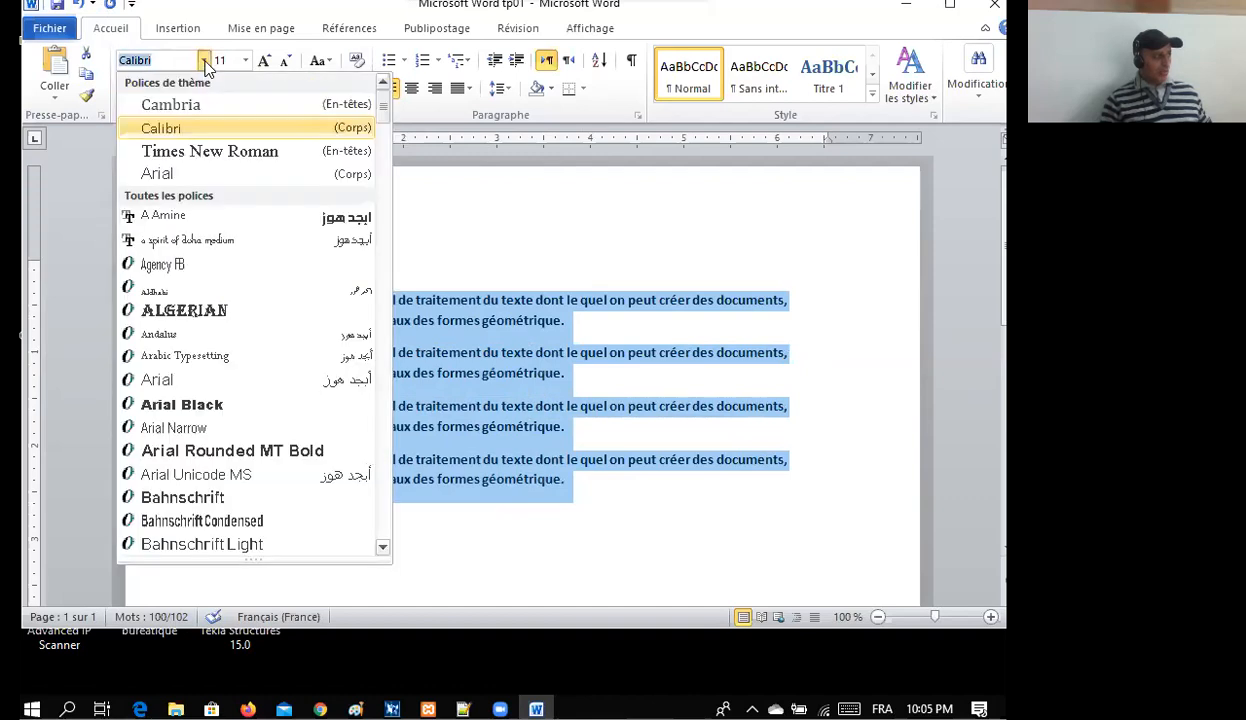
pyautogui.click(190, 158)
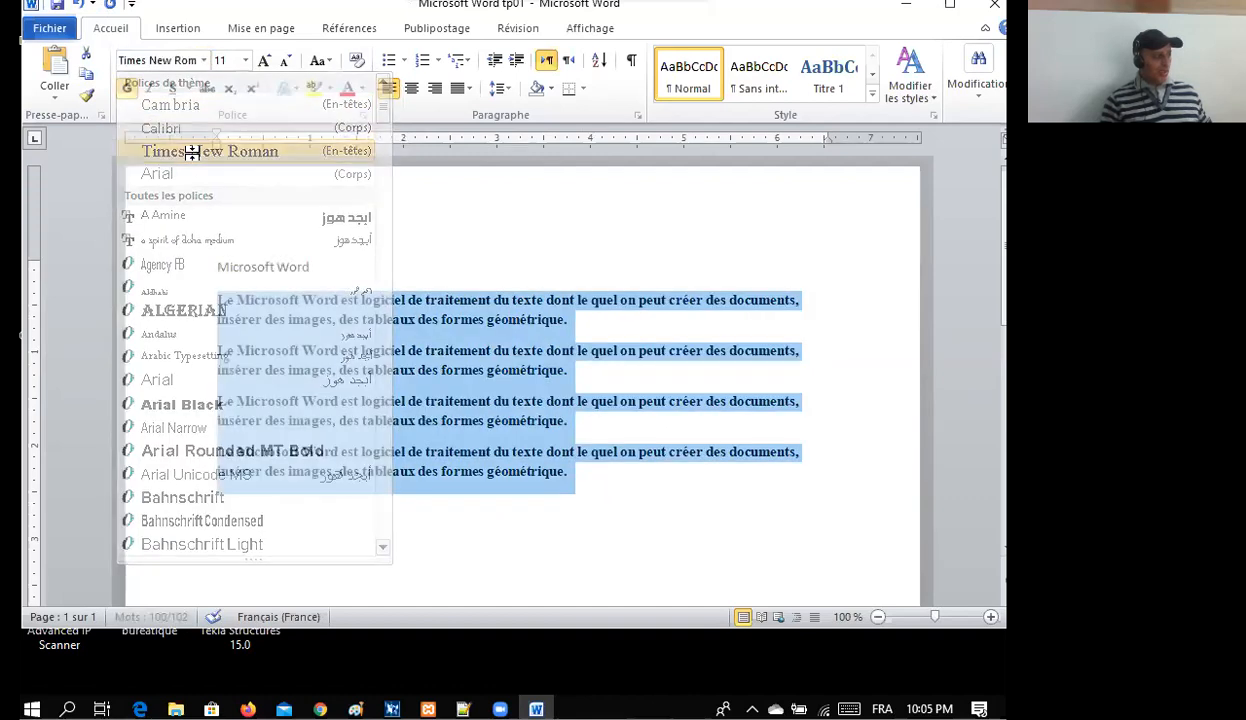
pyautogui.click(245, 61)
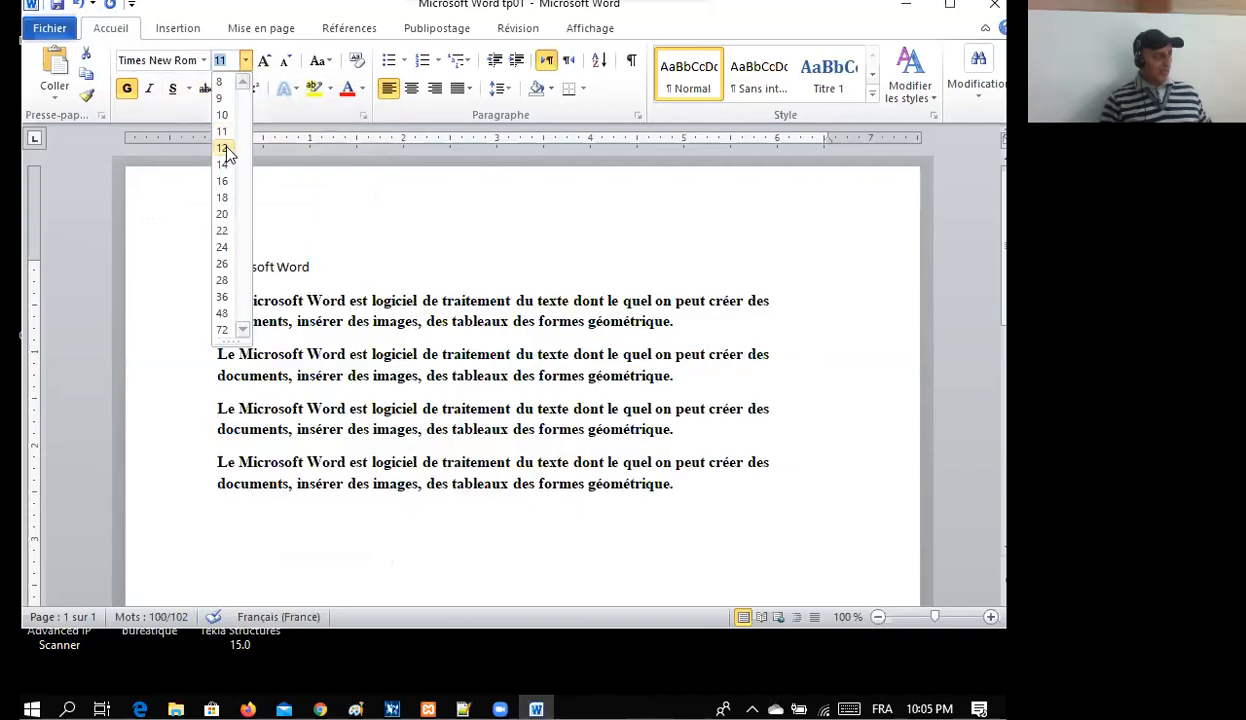
pyautogui.click(223, 148)
pyautogui.click(148, 88)
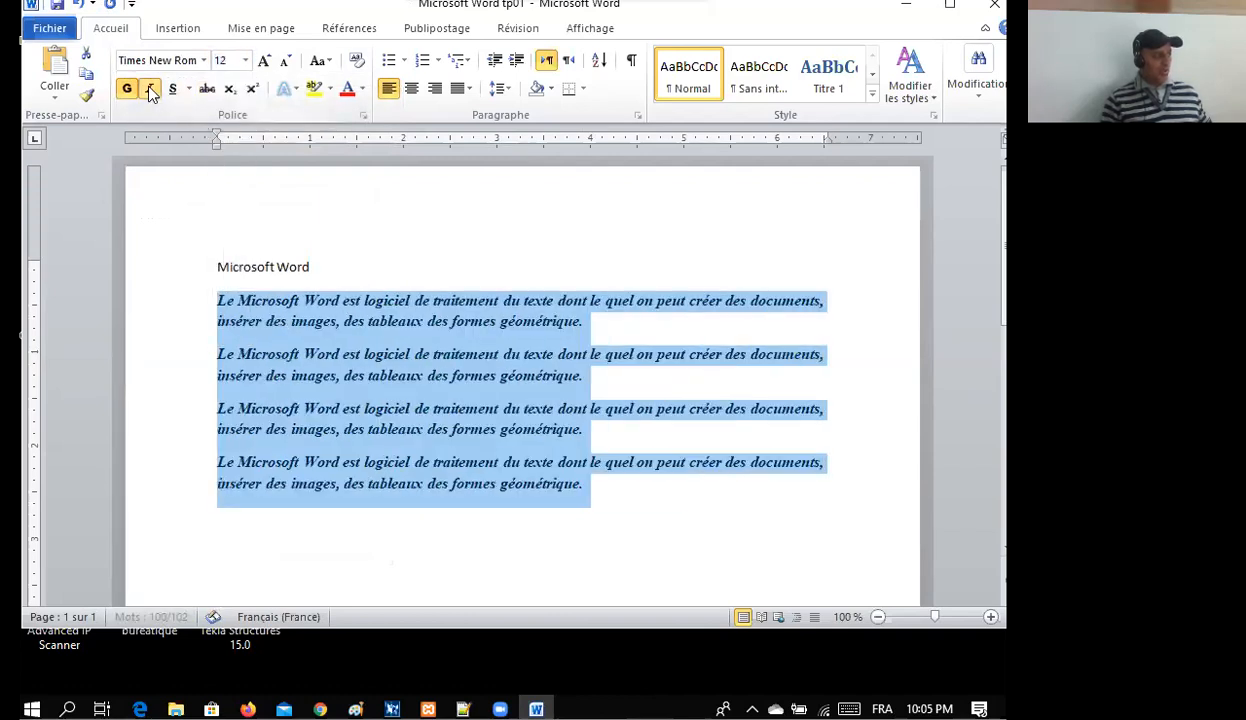
pyautogui.click(297, 324)
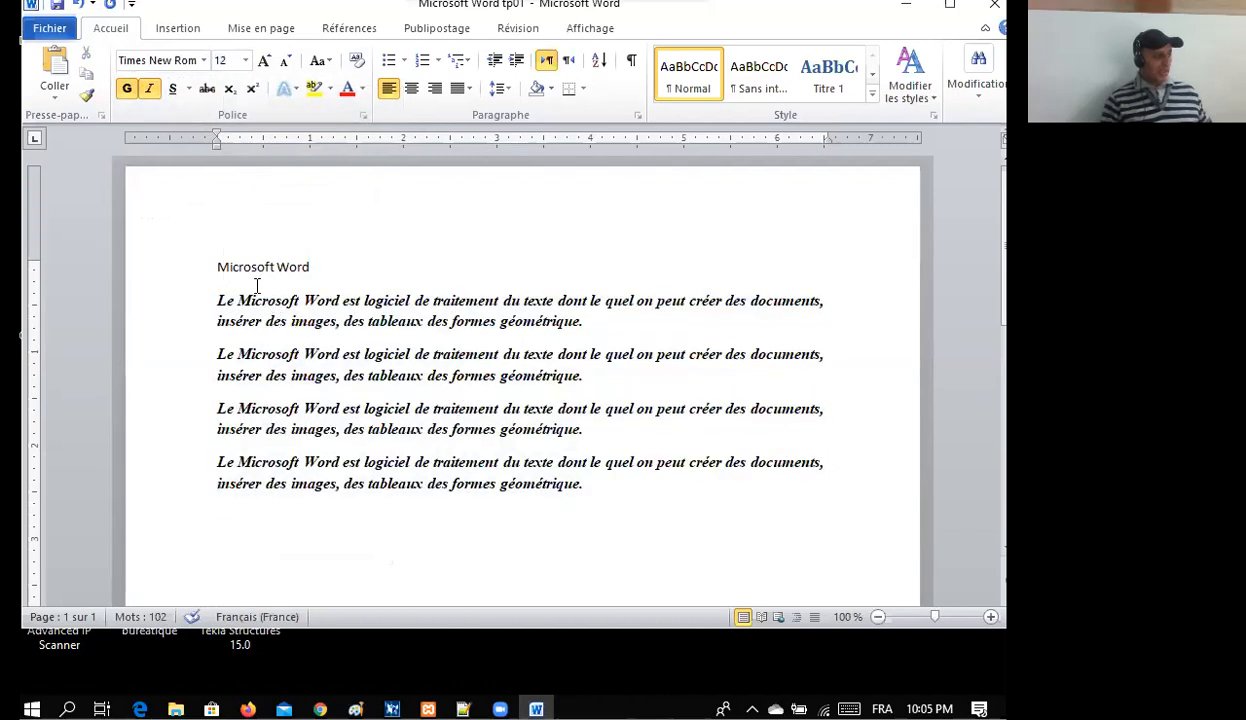
# Set the "Microsoft Word" title to the Algerian font at size 16 in standard blue.
pyautogui.moveTo(217, 267); pyautogui.dragTo(300, 267)
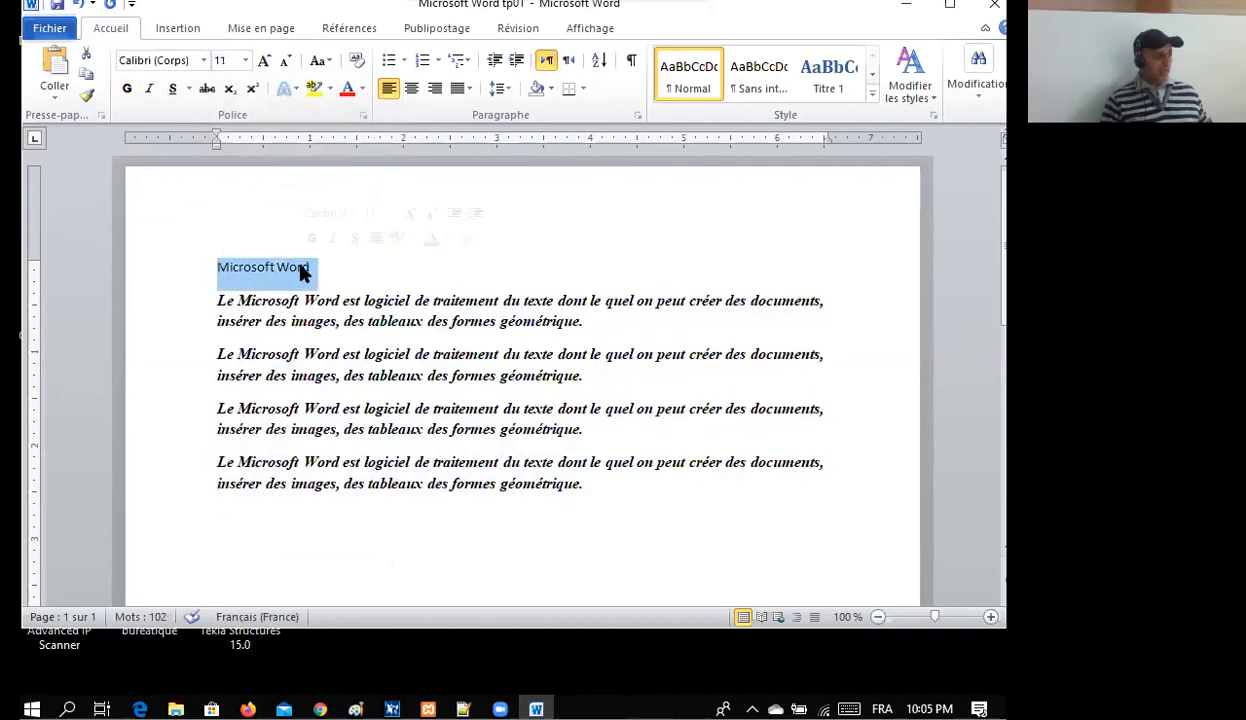
pyautogui.click(203, 60)
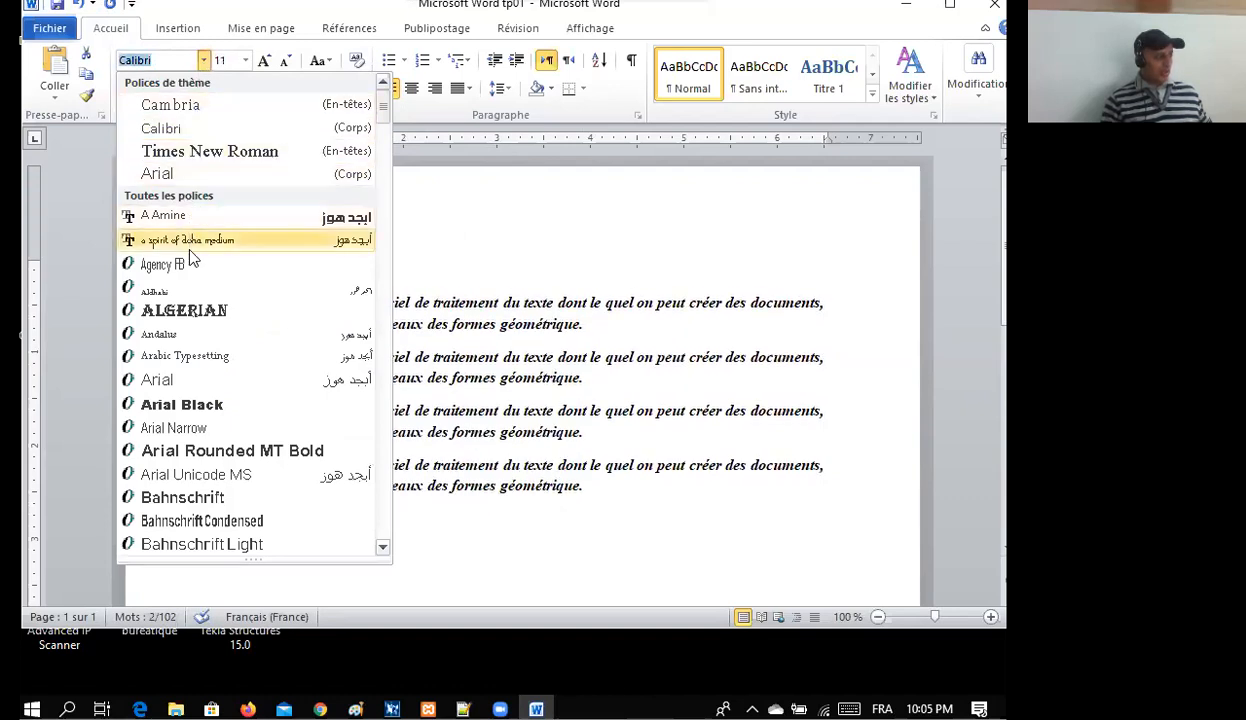
pyautogui.click(184, 311)
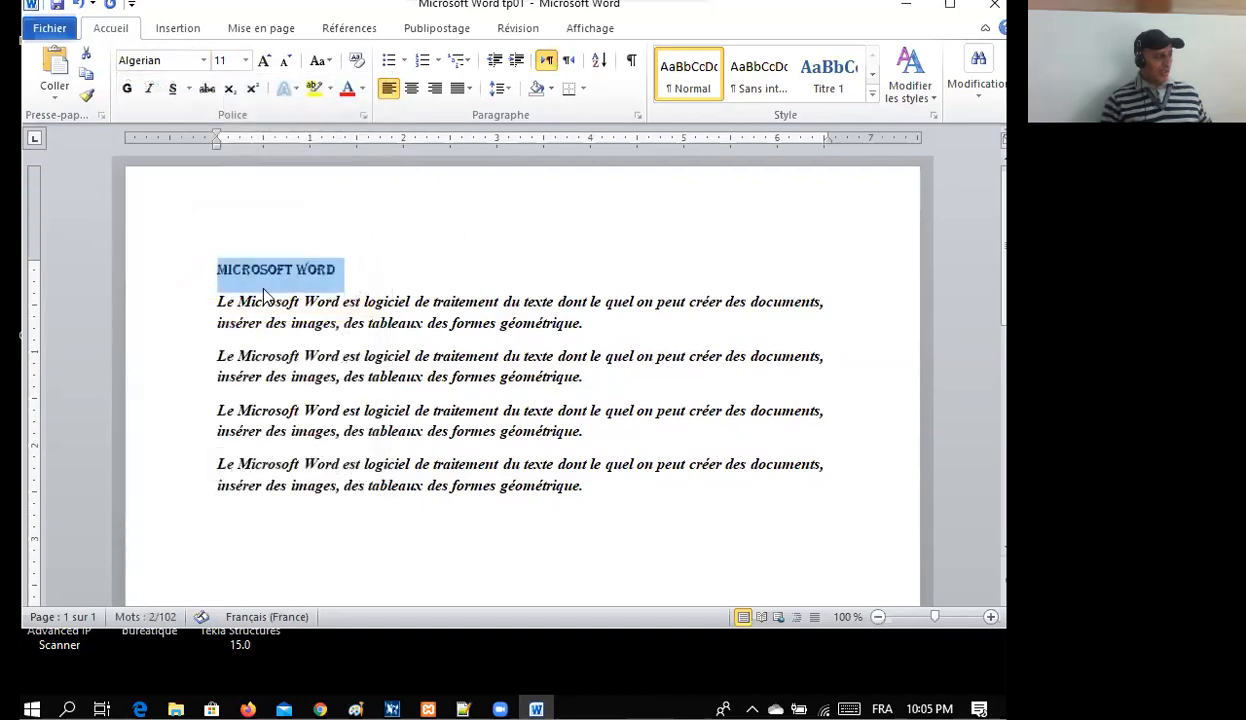
pyautogui.click(263, 61)
pyautogui.click(263, 61)
pyautogui.click(263, 61)
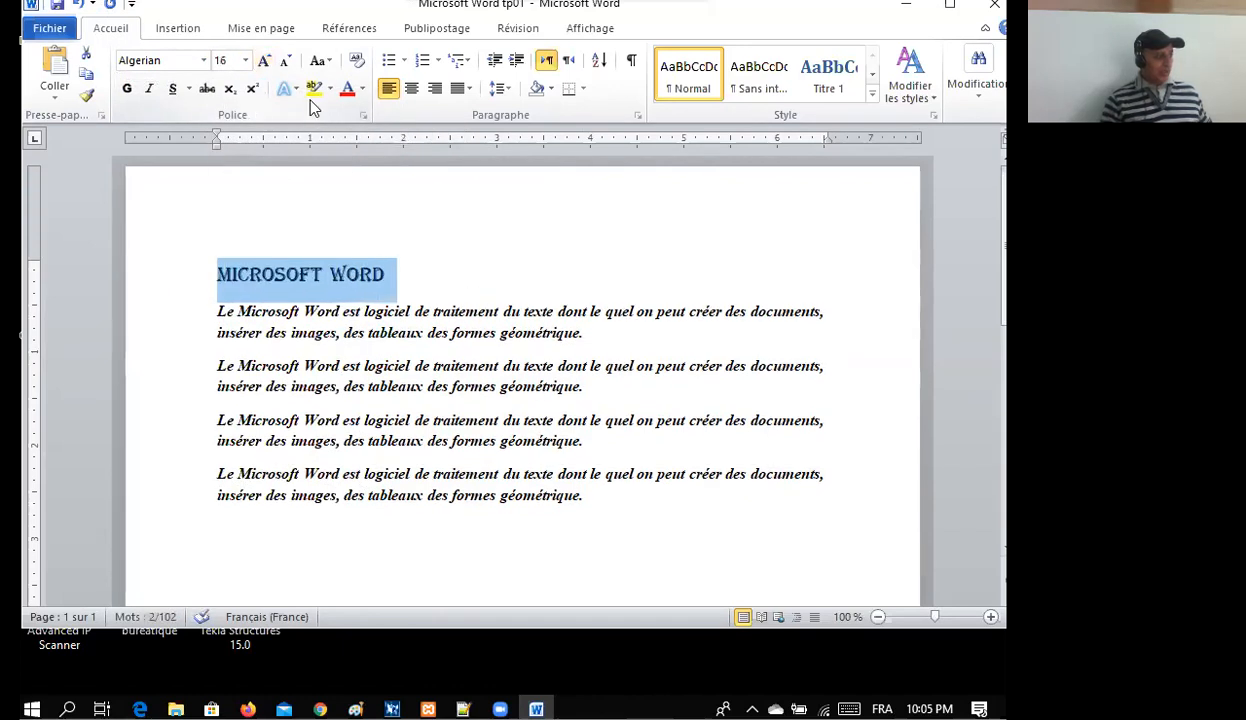
pyautogui.click(363, 89)
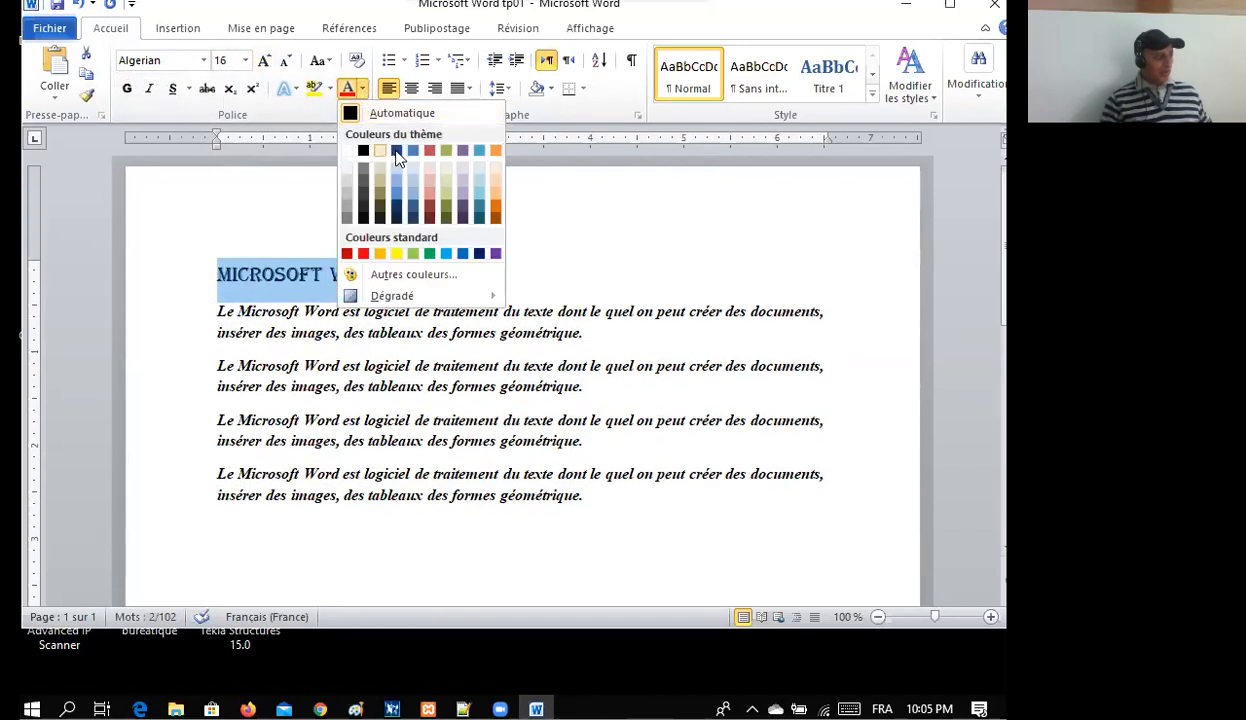
pyautogui.click(463, 256)
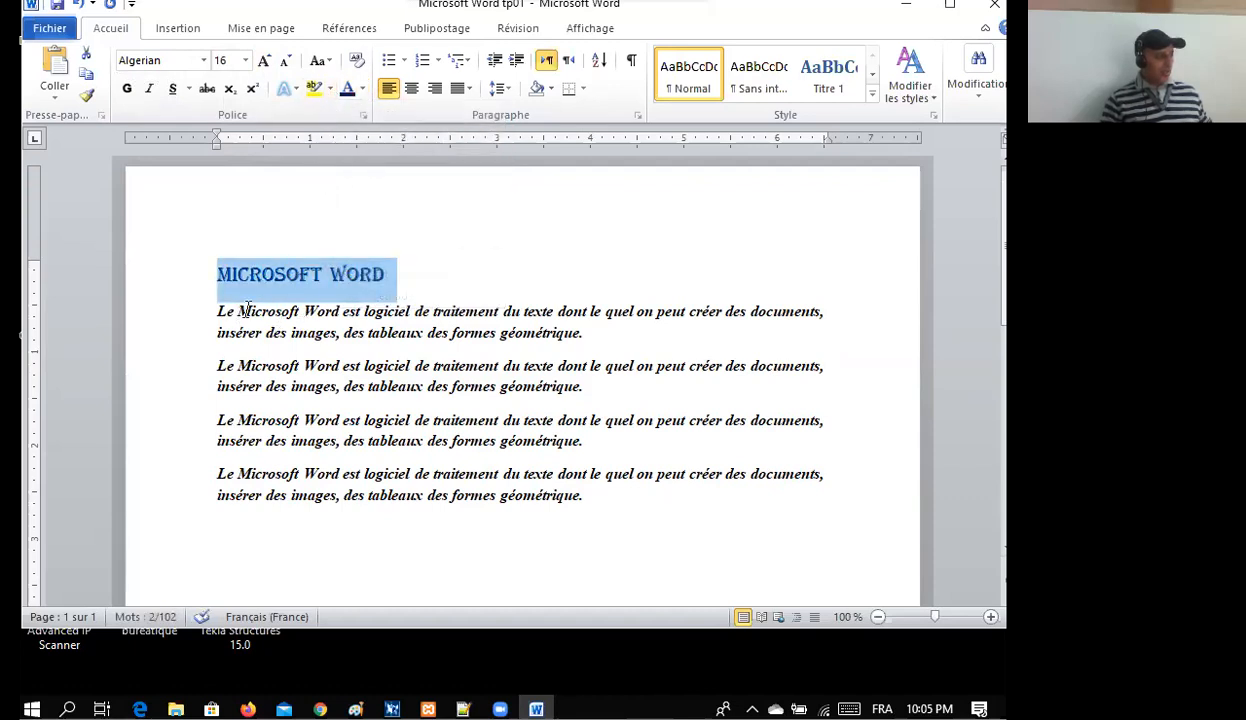
# Highlight the title and the word "géométrique" in the first paragraph in bright green.
pyautogui.click(330, 88)
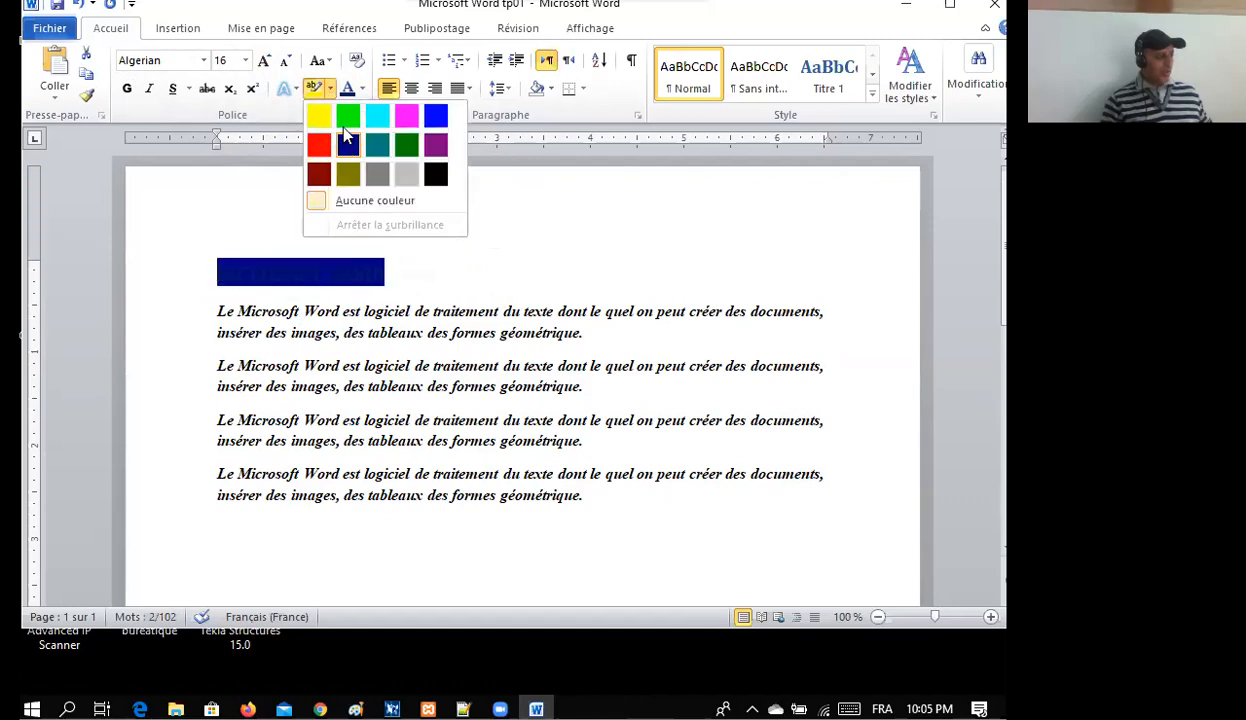
pyautogui.click(342, 116)
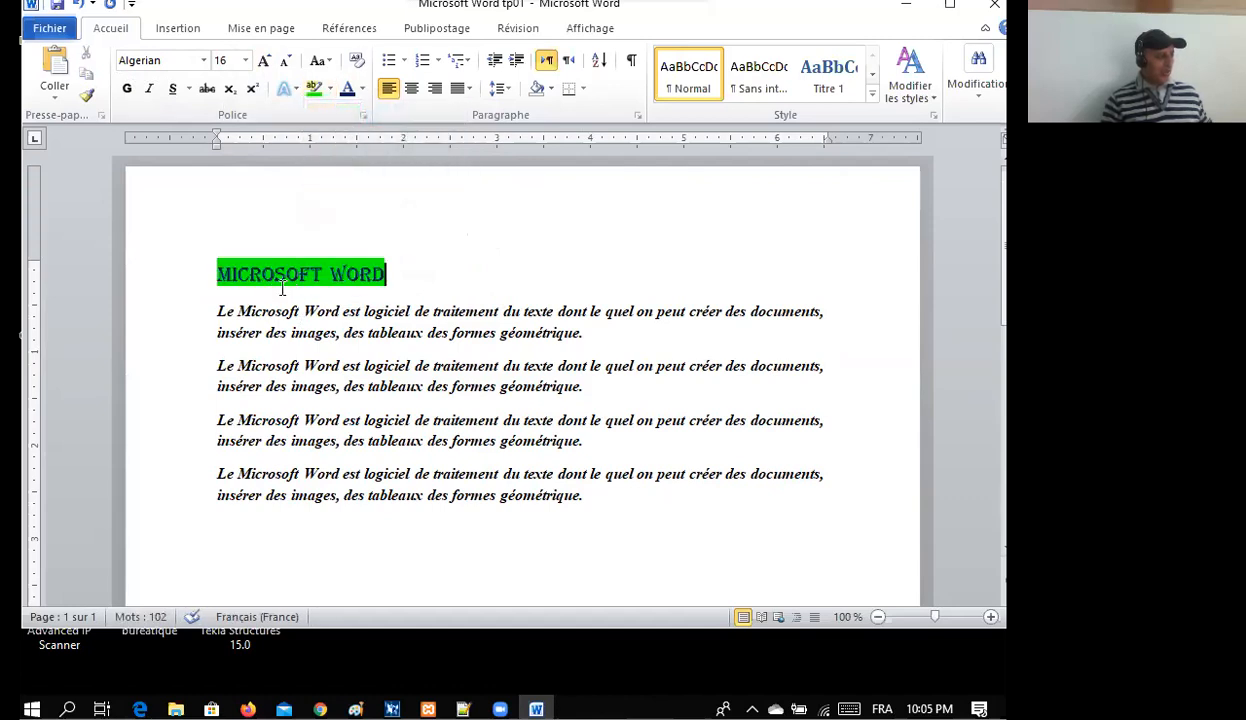
pyautogui.click(310, 90)
pyautogui.moveTo(499, 333); pyautogui.dragTo(582, 333)
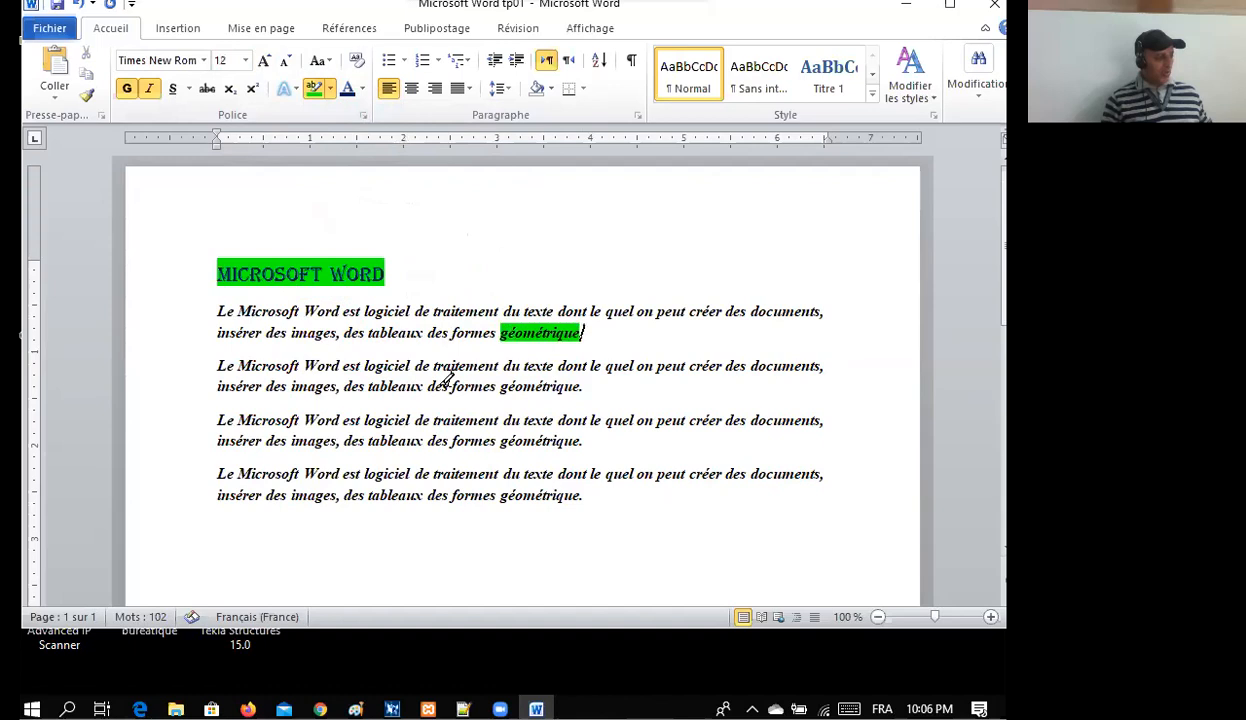
# Apply the orange-filled text effect from the effects gallery to the "Microsoft Word" title.
pyautogui.click(296, 92)
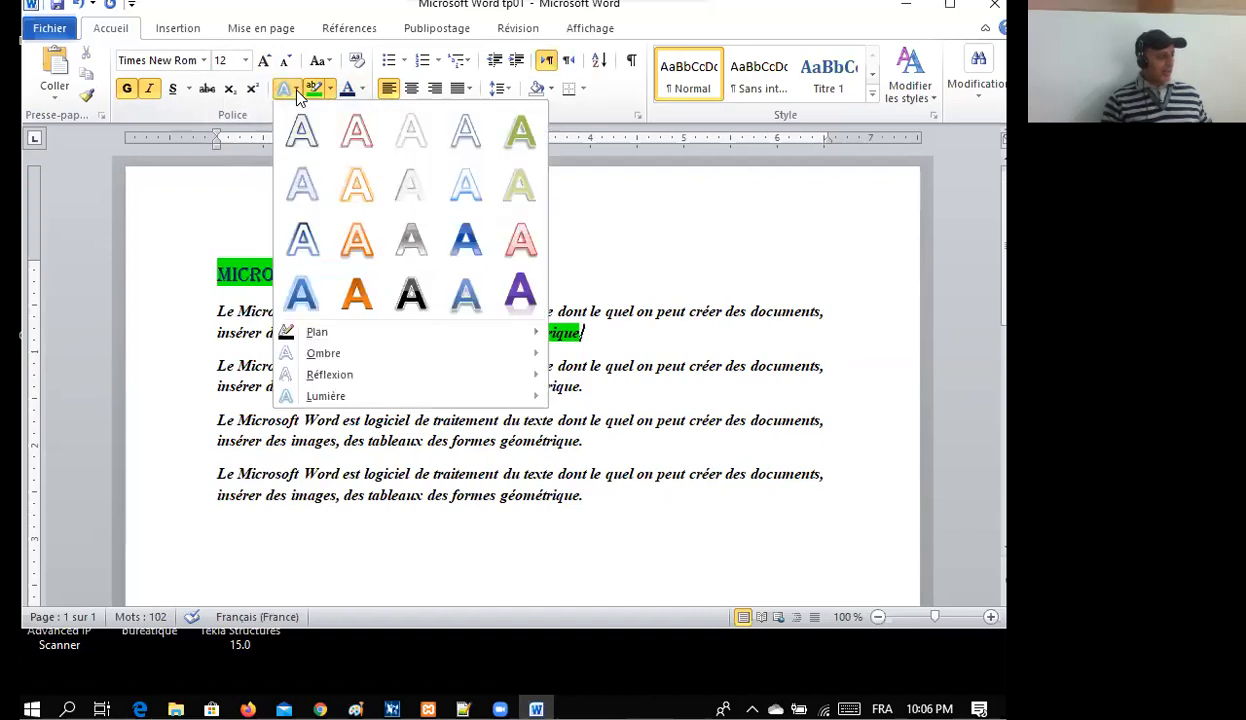
pyautogui.click(221, 318)
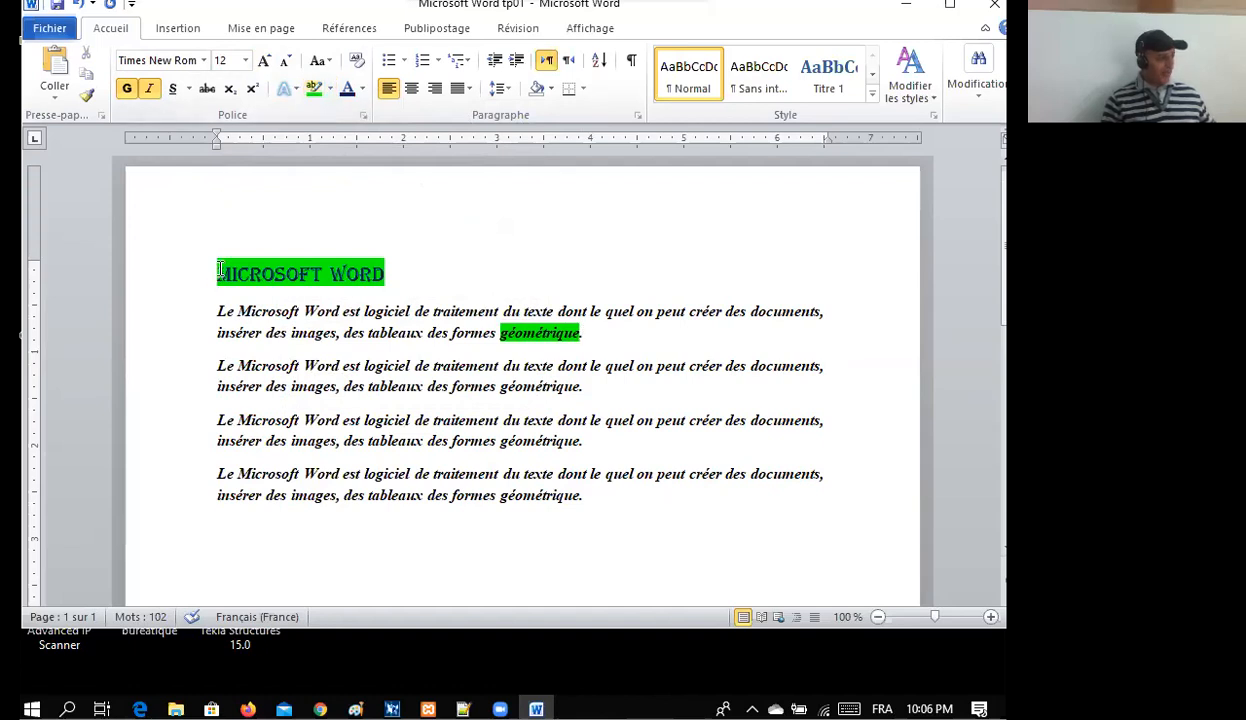
pyautogui.moveTo(215, 268); pyautogui.dragTo(380, 274)
pyautogui.click(297, 90)
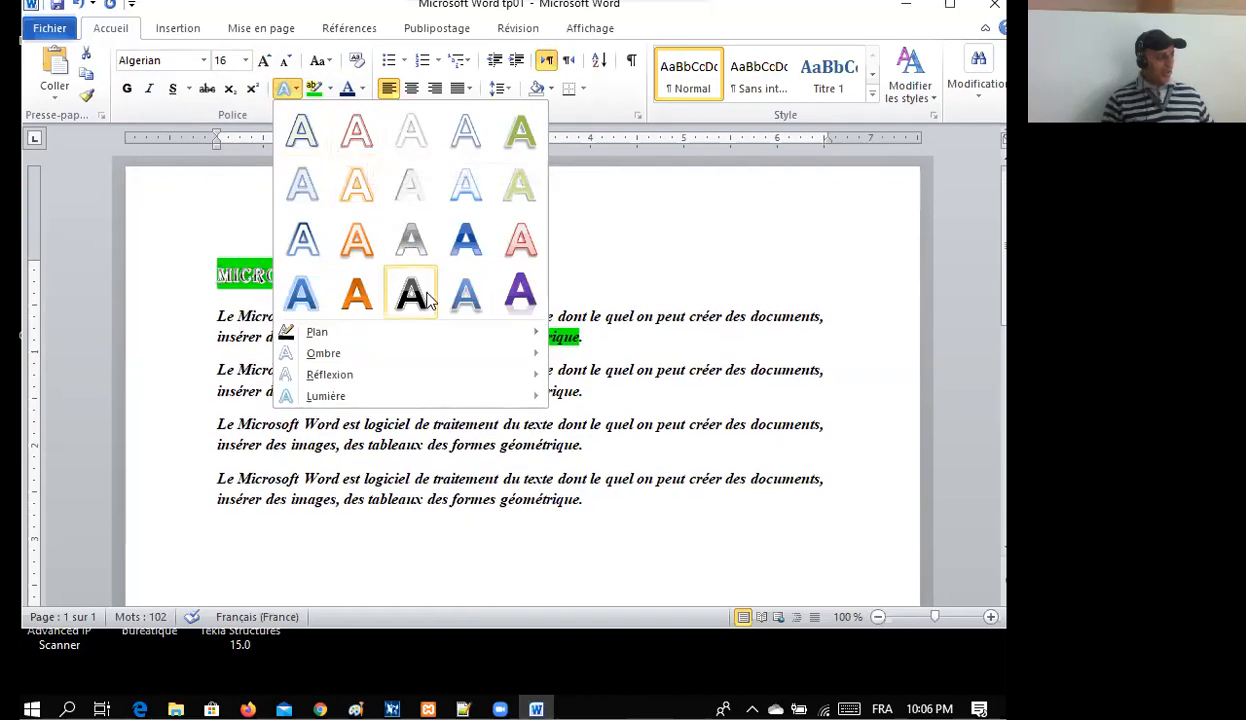
pyautogui.click(356, 292)
pyautogui.click(336, 358)
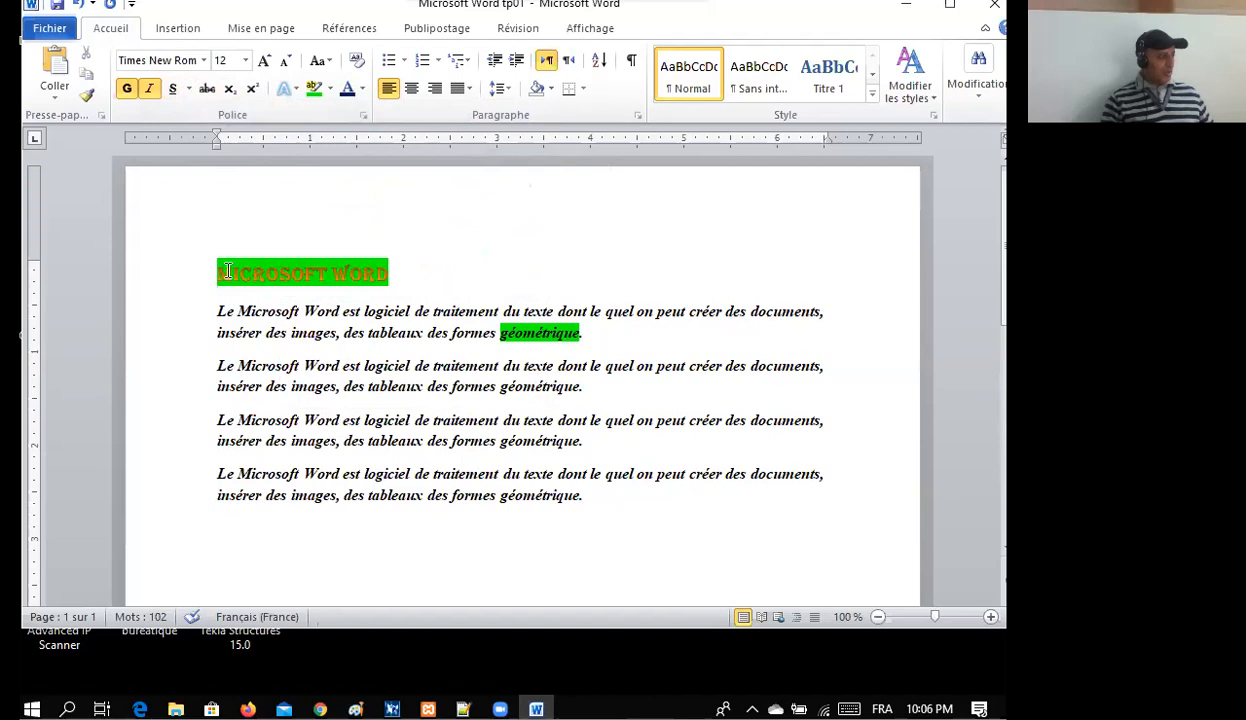
# Underline the "Microsoft Word" title and strike through "des images" in the first body paragraph.
pyautogui.moveTo(220, 272); pyautogui.dragTo(372, 272)
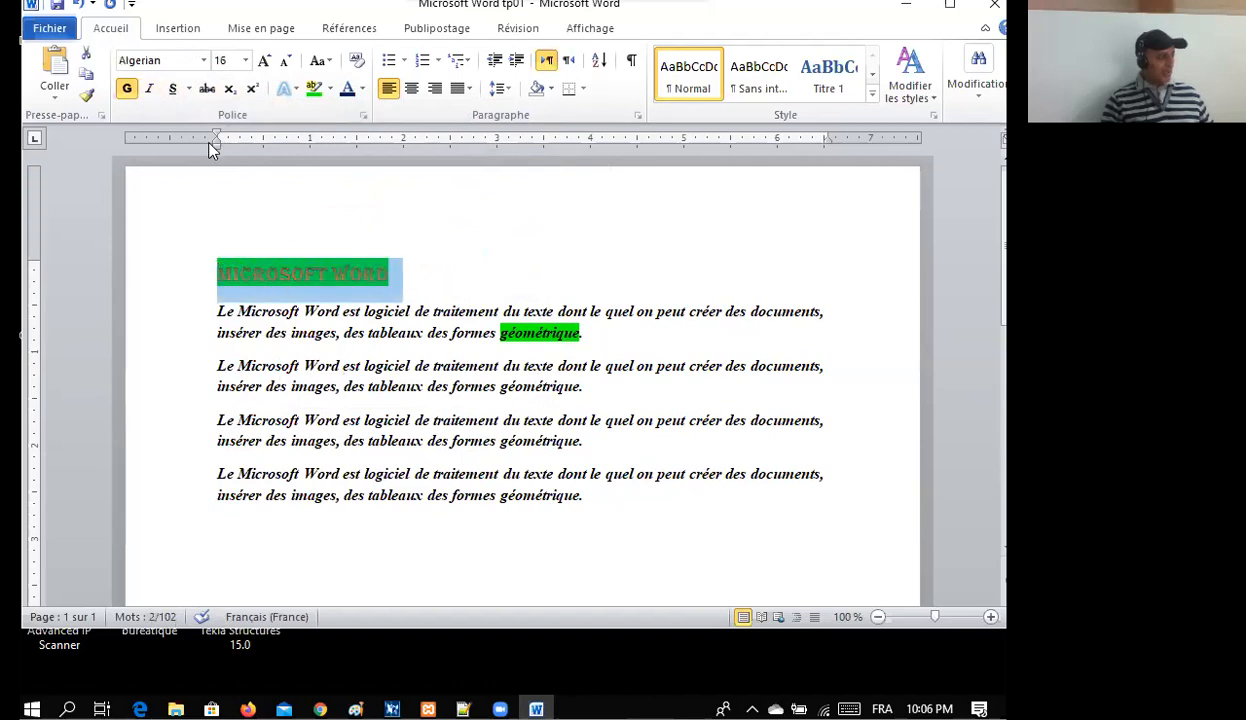
pyautogui.click(170, 90)
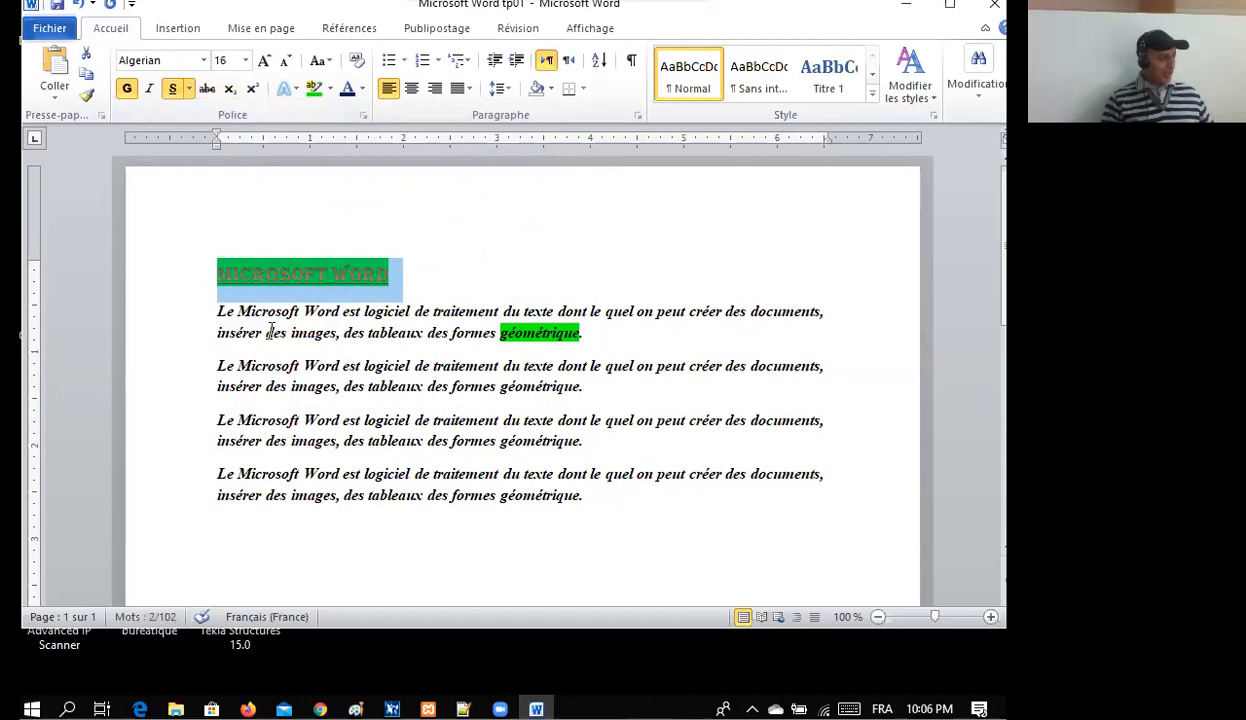
pyautogui.moveTo(268, 332); pyautogui.dragTo(337, 334)
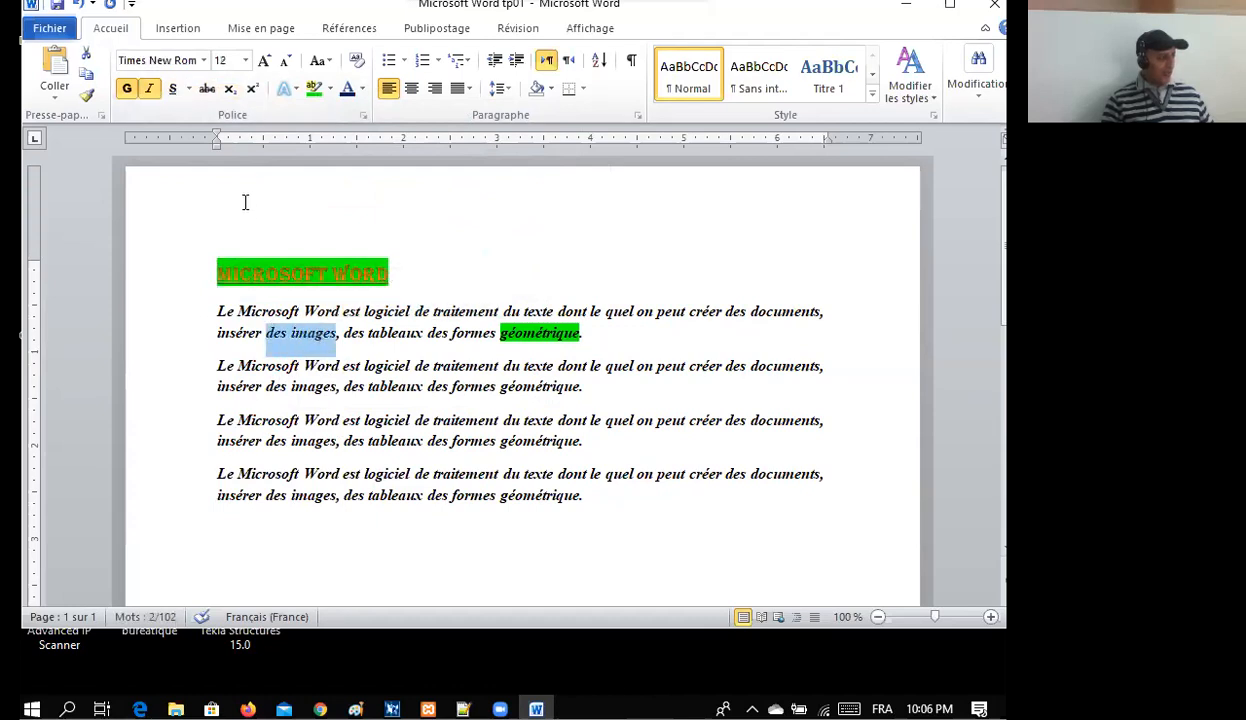
pyautogui.click(207, 90)
pyautogui.click(341, 386)
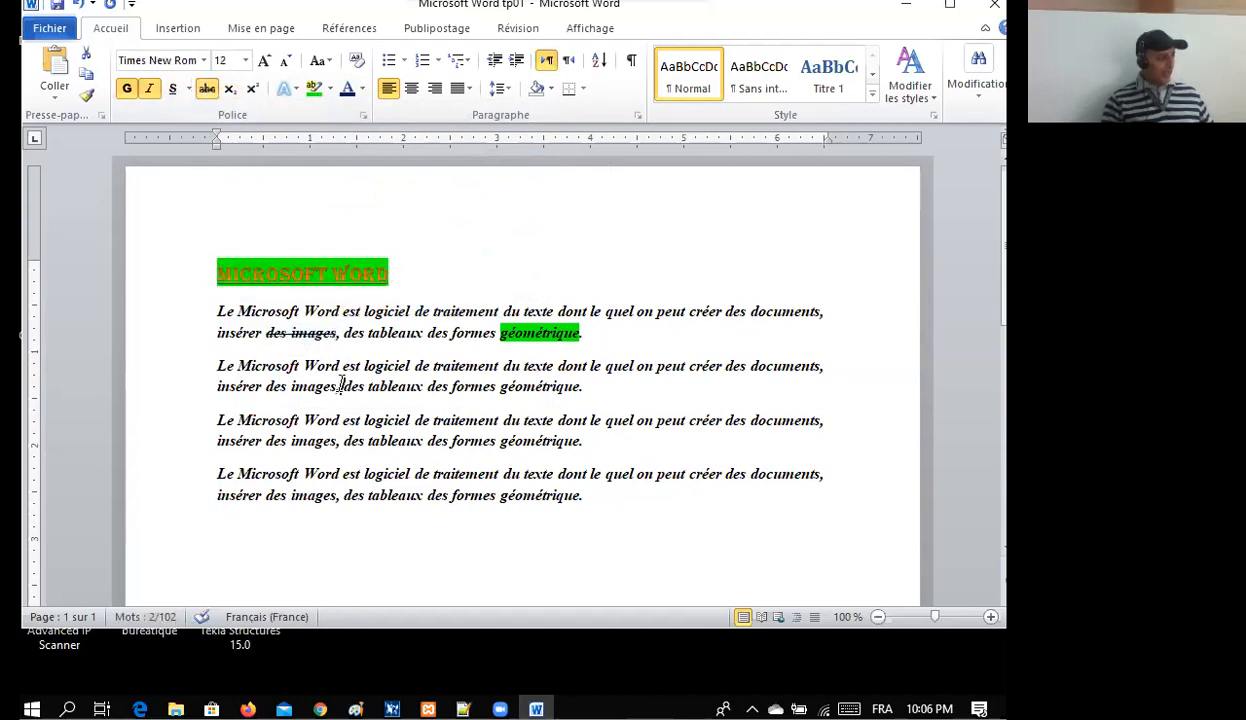
# Write "fx" on a new line below the last paragraph and format its x as subscript.
pyautogui.click(585, 497)
pyautogui.press('Return')
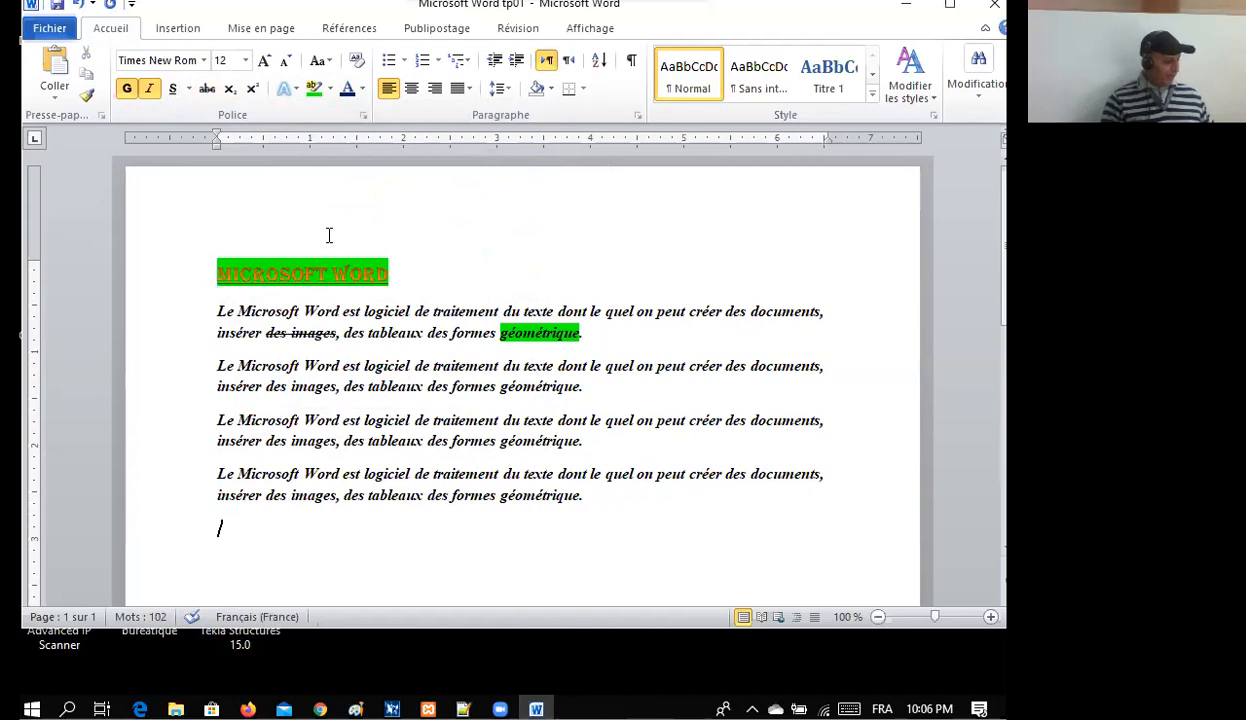
pyautogui.write('fx')
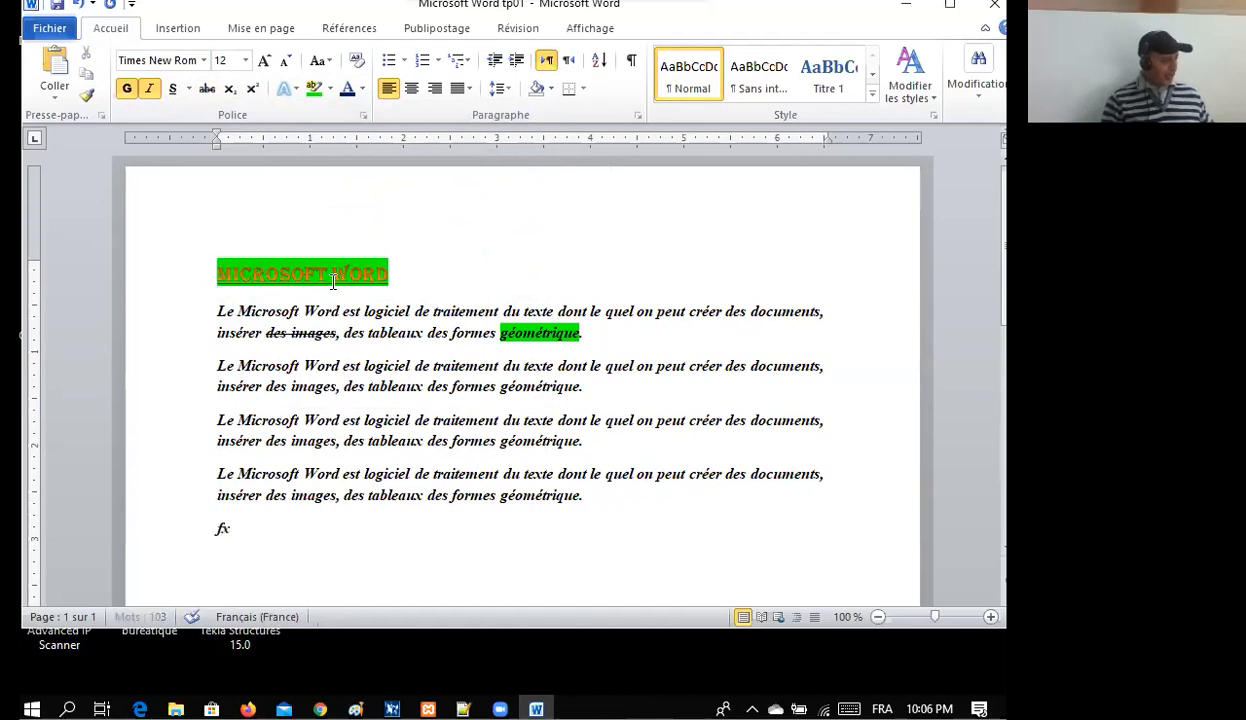
pyautogui.press('BackSpace')
pyautogui.doubleClick(222, 531)
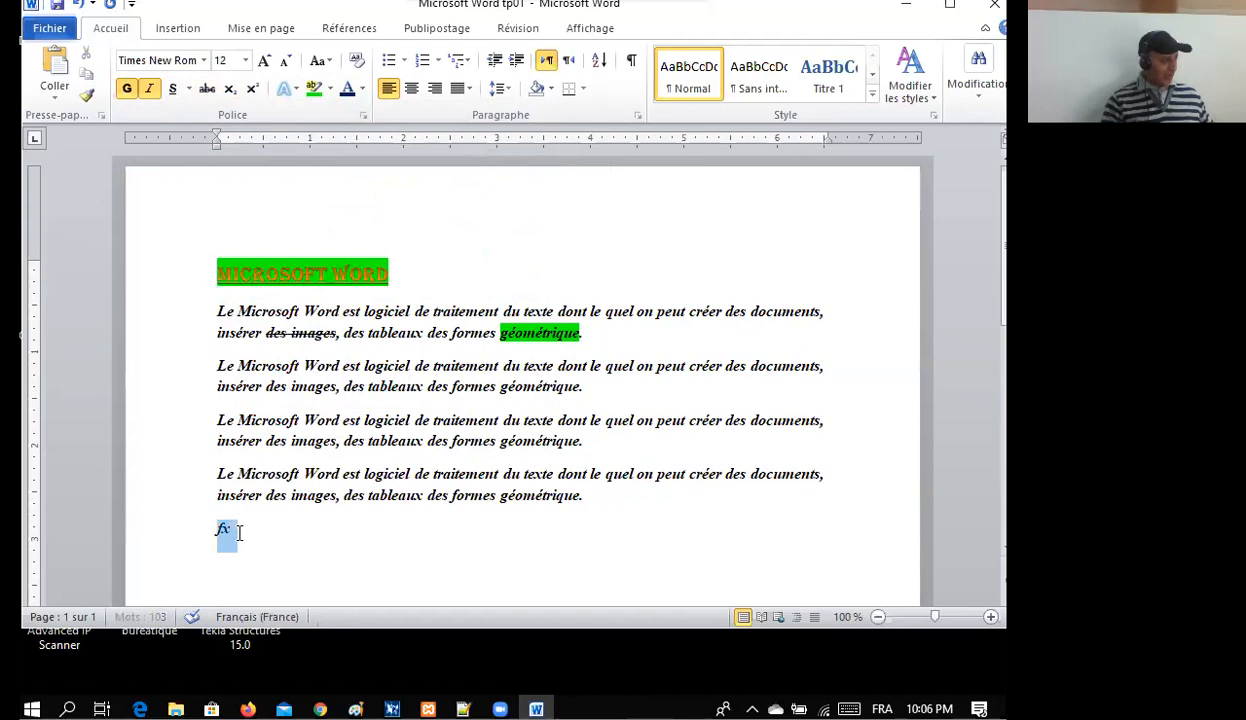
pyautogui.click(229, 90)
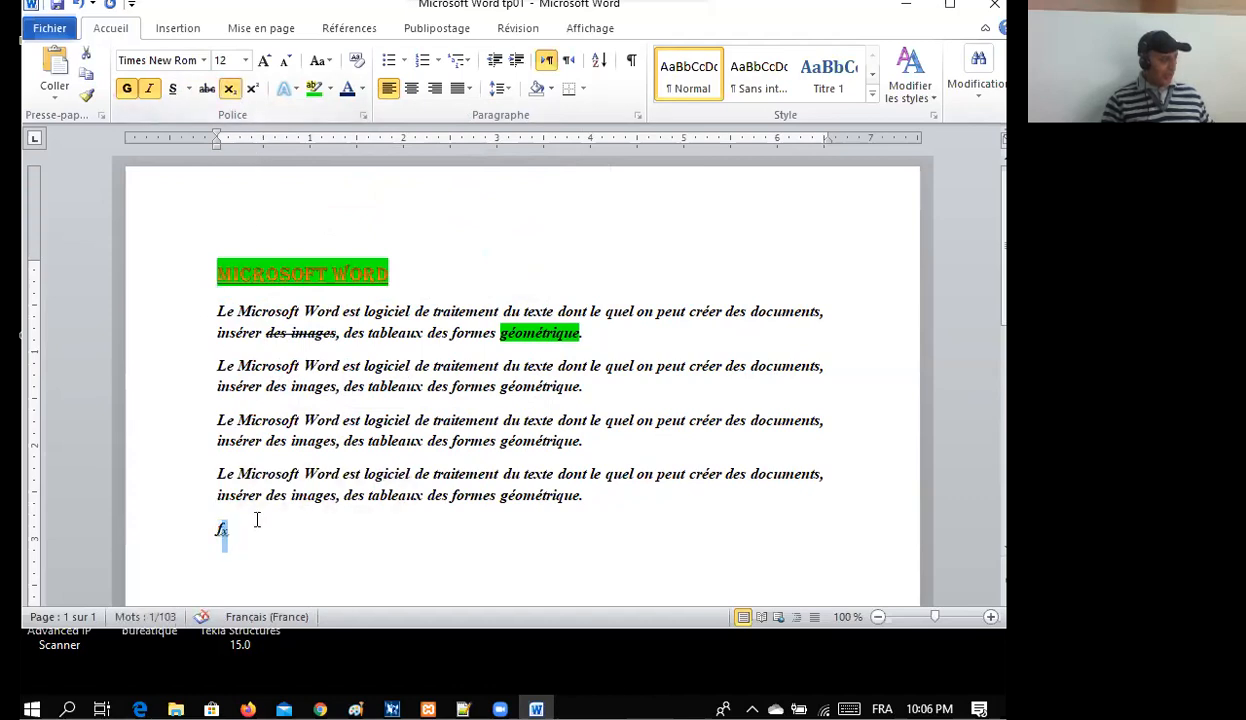
# Insert a second "fx" before the subscript one on the same line and format its x as superscript.
pyautogui.doubleClick(296, 528)
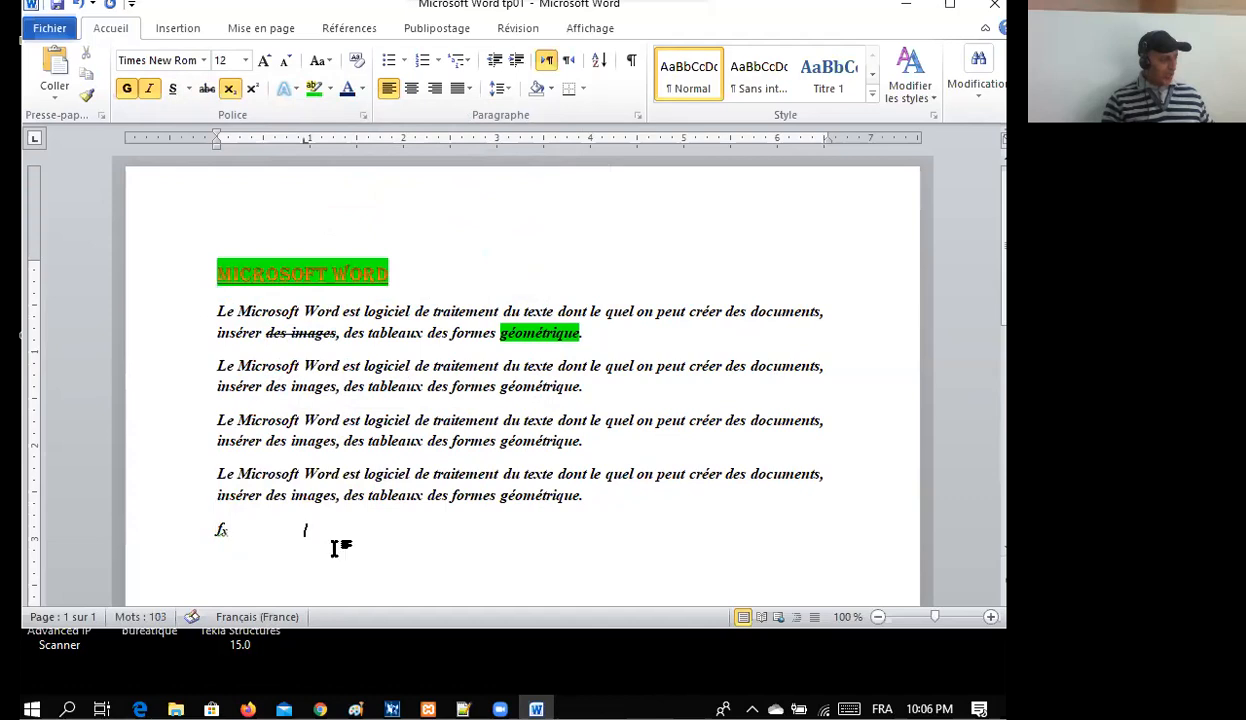
pyautogui.write('f')
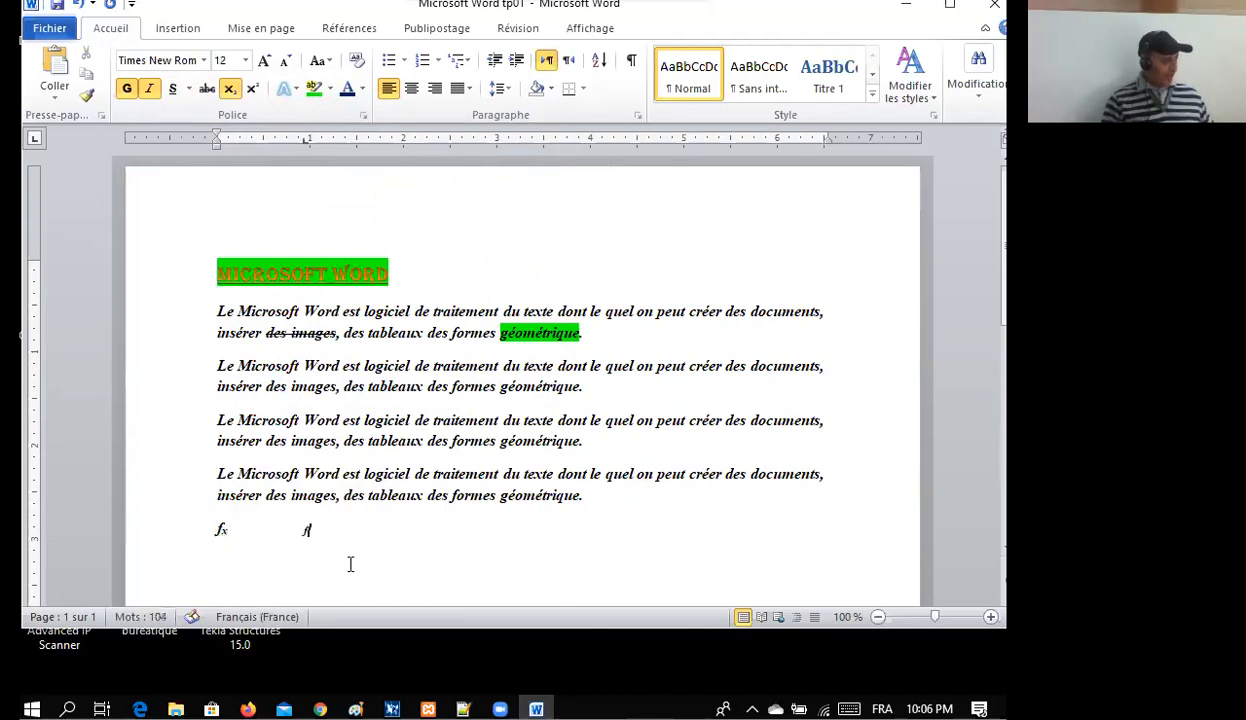
pyautogui.click(211, 532)
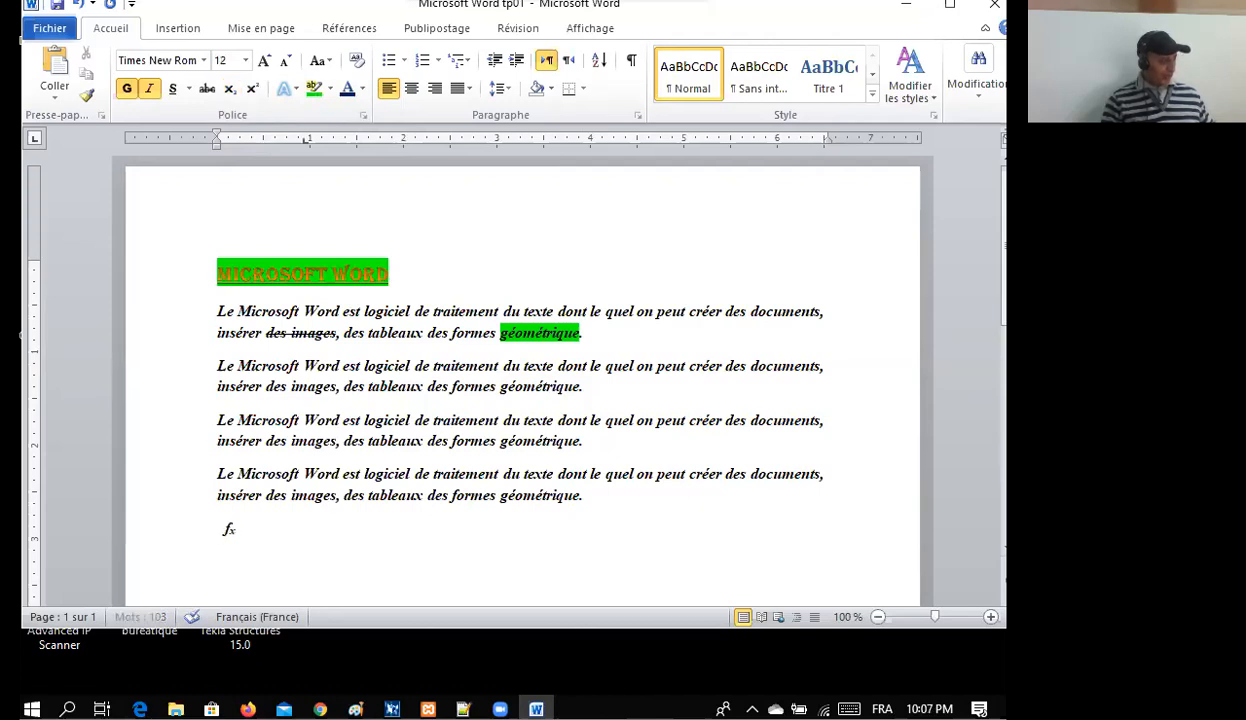
pyautogui.write('fx')
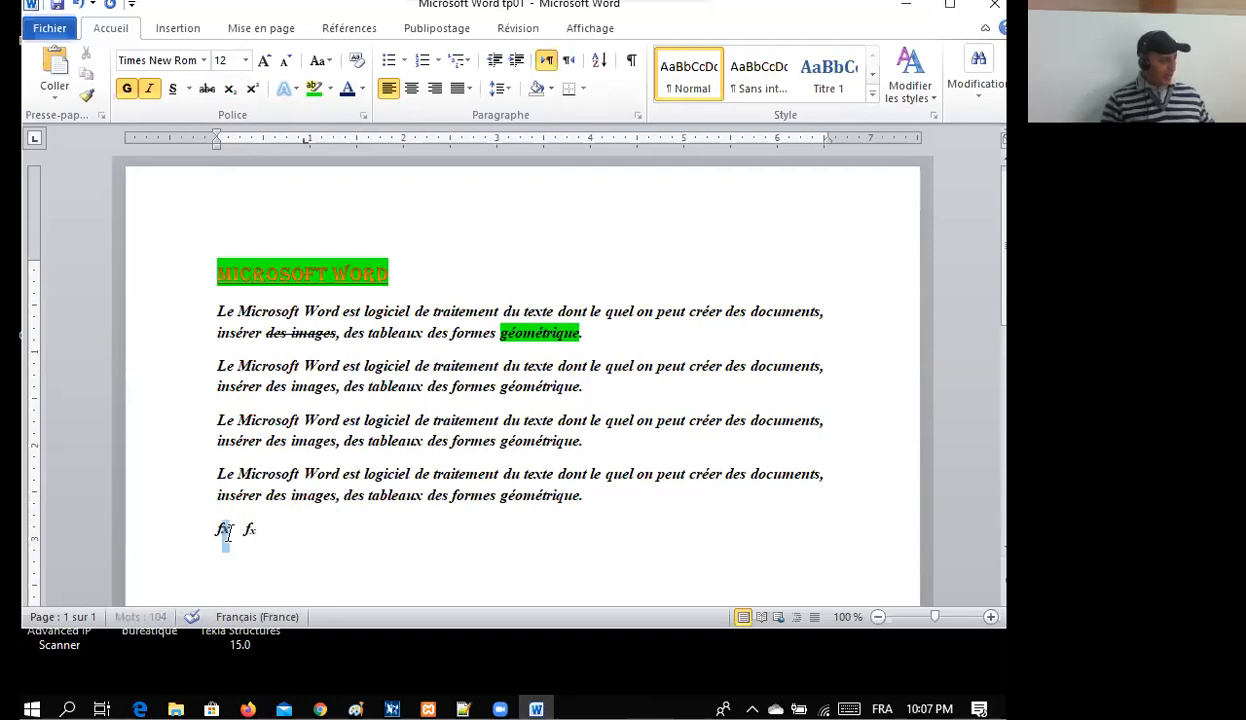
pyautogui.click(252, 89)
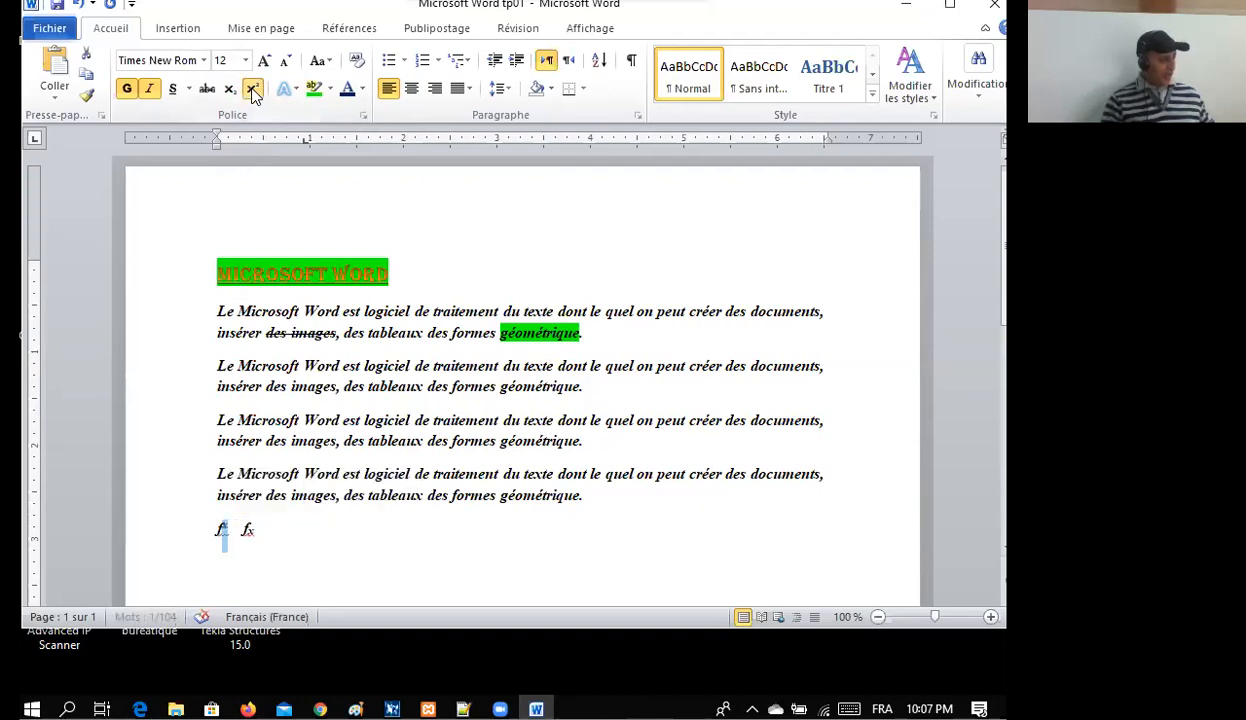
pyautogui.click(279, 545)
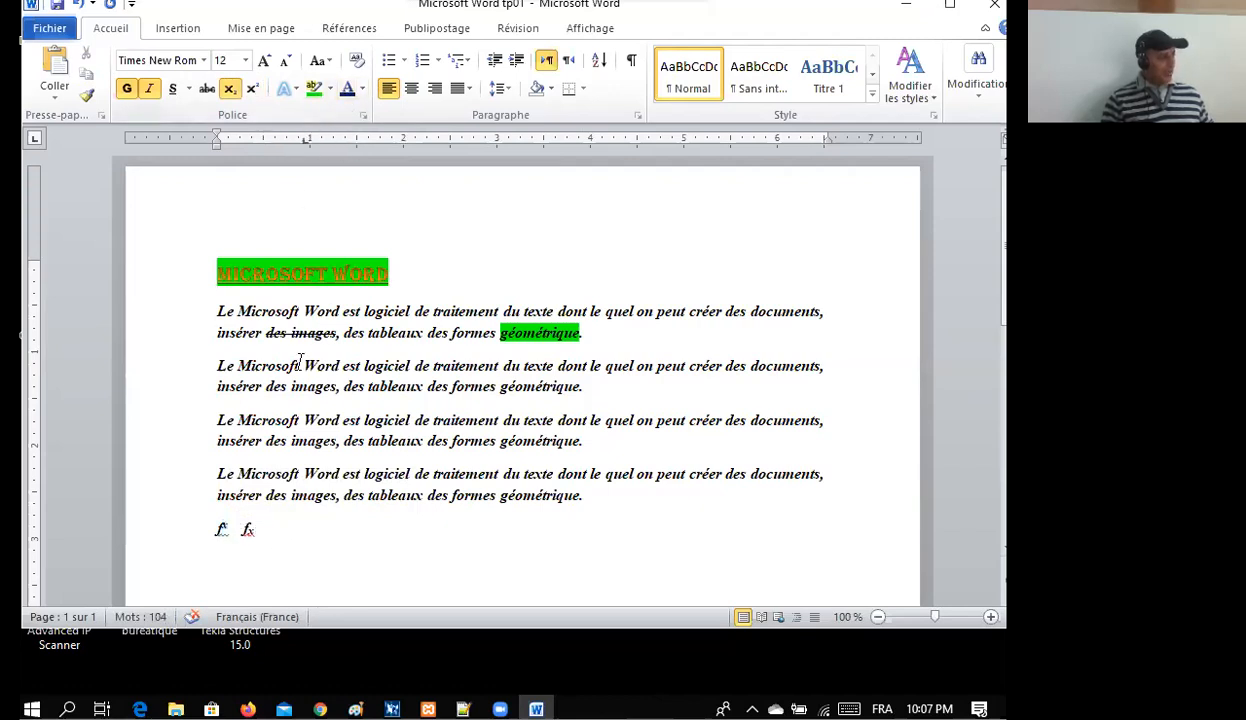
# Set the font colour of the second body paragraph to a darker shade of the orange theme colour.
pyautogui.moveTo(218, 365); pyautogui.dragTo(584, 389)
pyautogui.click(362, 89)
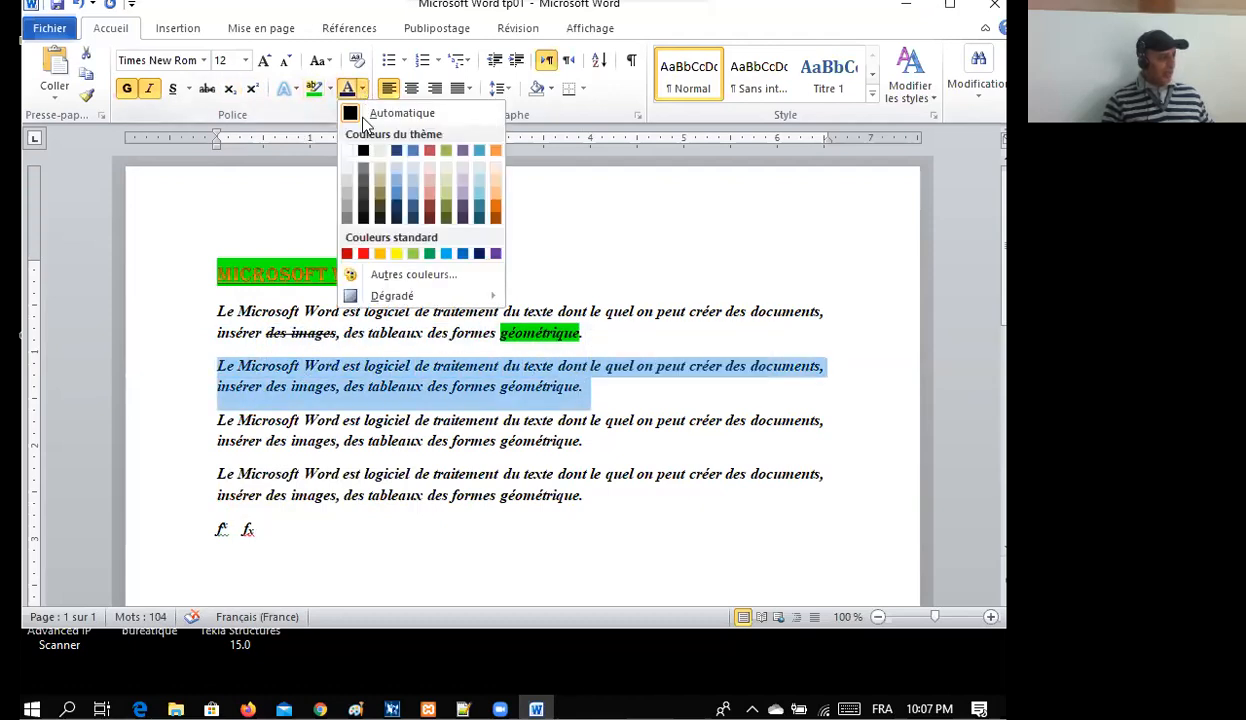
pyautogui.click(496, 213)
pyautogui.click(289, 464)
# Convert the third body paragraph to uppercase (MAJUSCULES).
pyautogui.moveTo(211, 420); pyautogui.dragTo(590, 442)
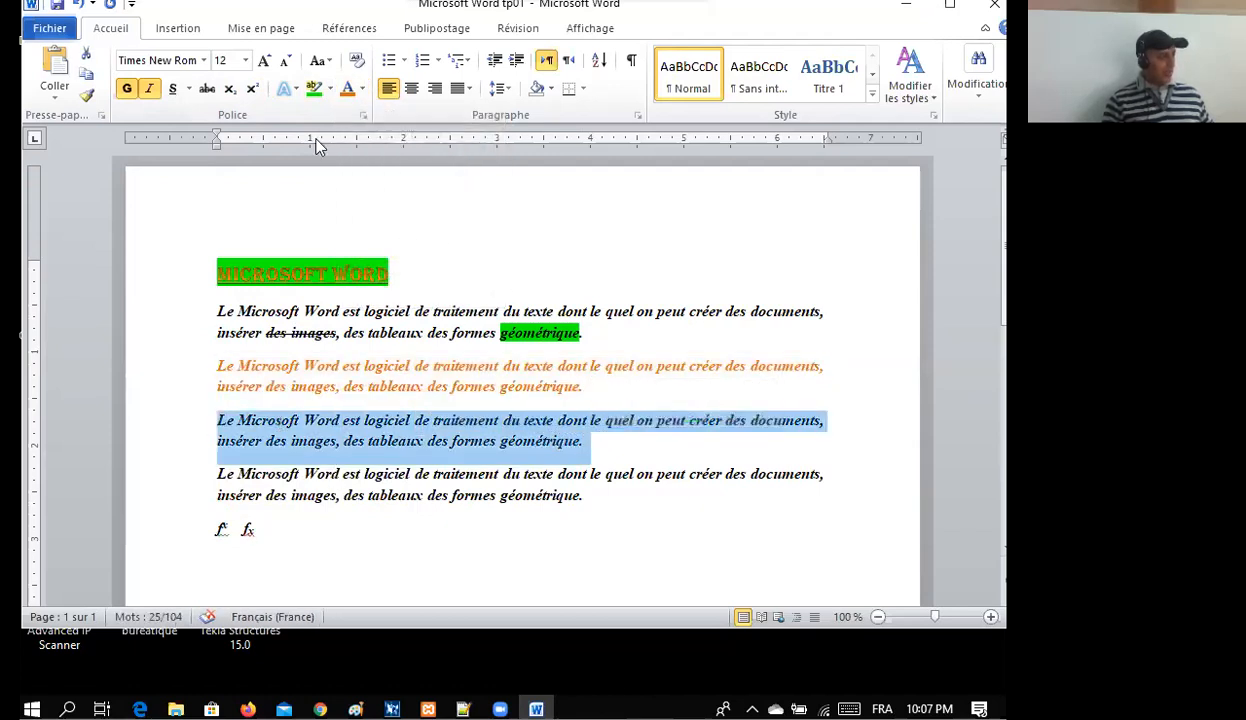
pyautogui.click(329, 61)
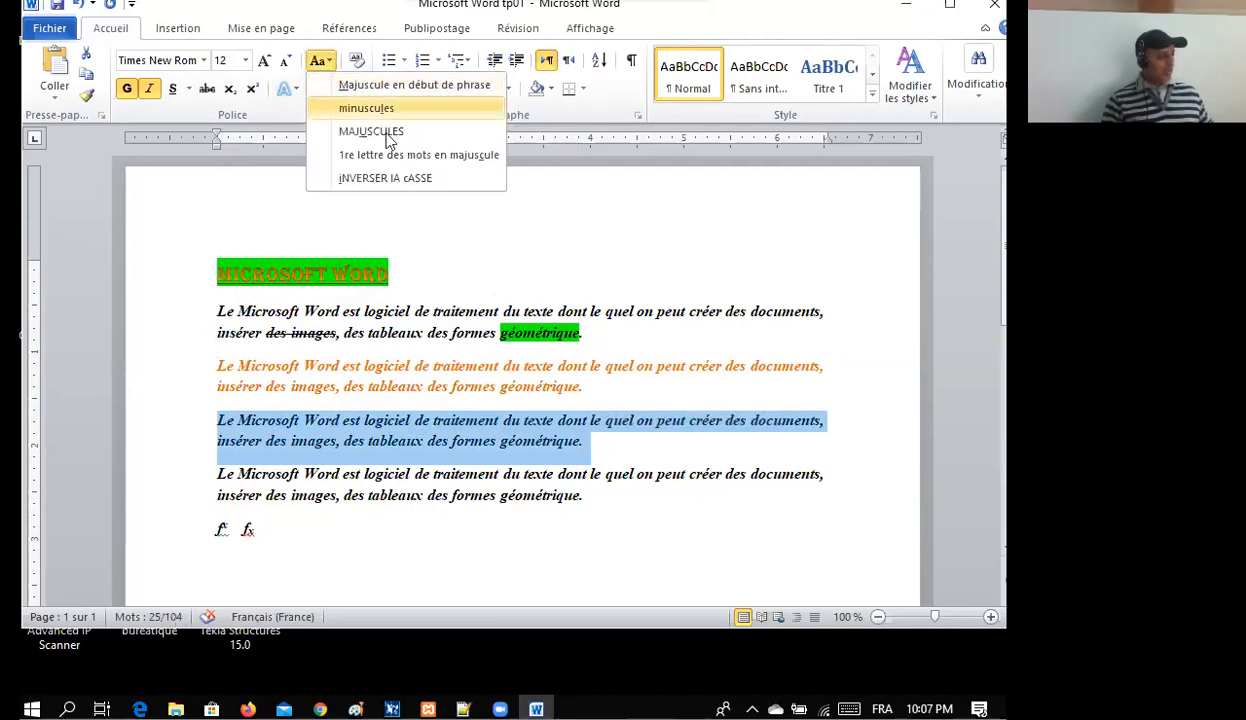
pyautogui.click(371, 134)
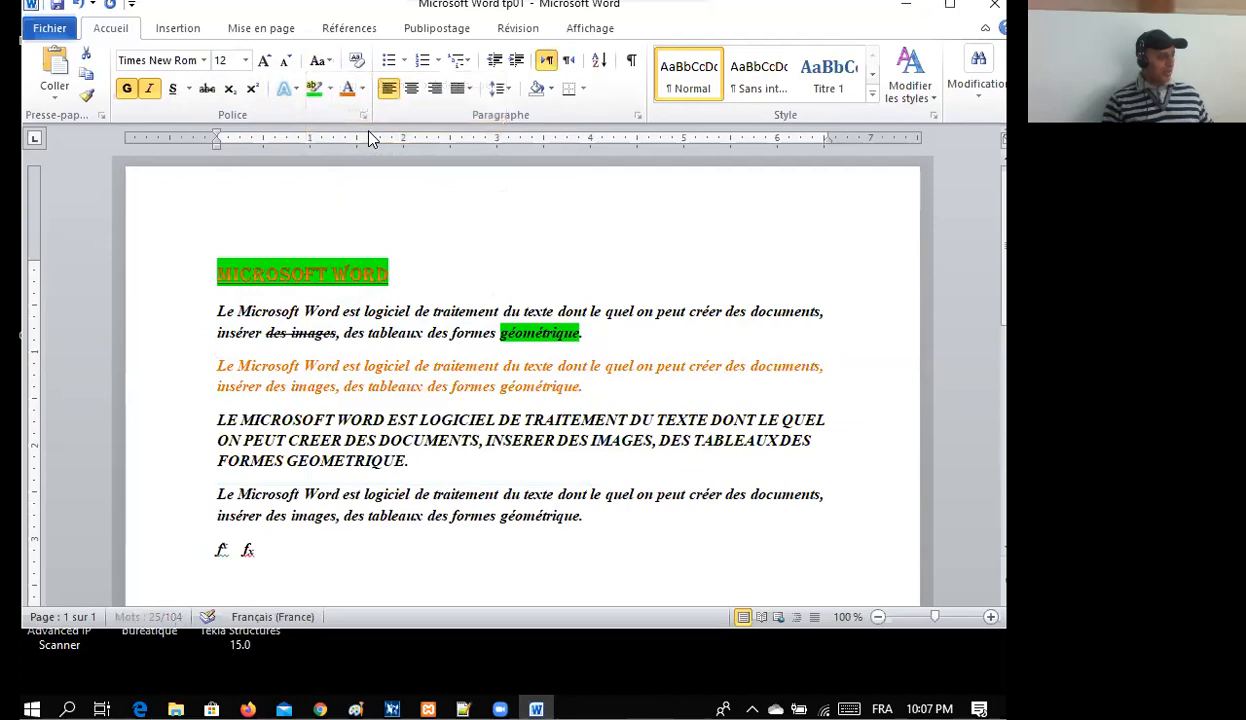
# Change the third body paragraph to lowercase (minuscules), then to sentence case (Majuscule en début de phrase).
pyautogui.click(331, 62)
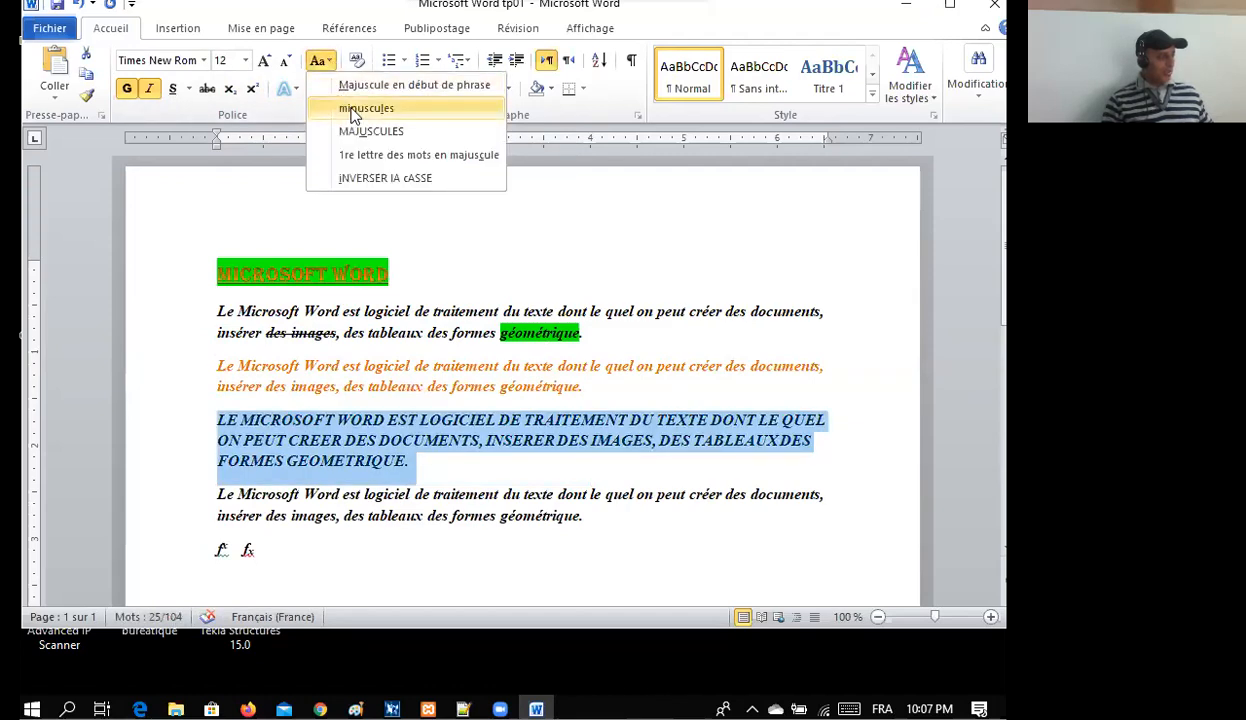
pyautogui.click(345, 108)
pyautogui.click(330, 61)
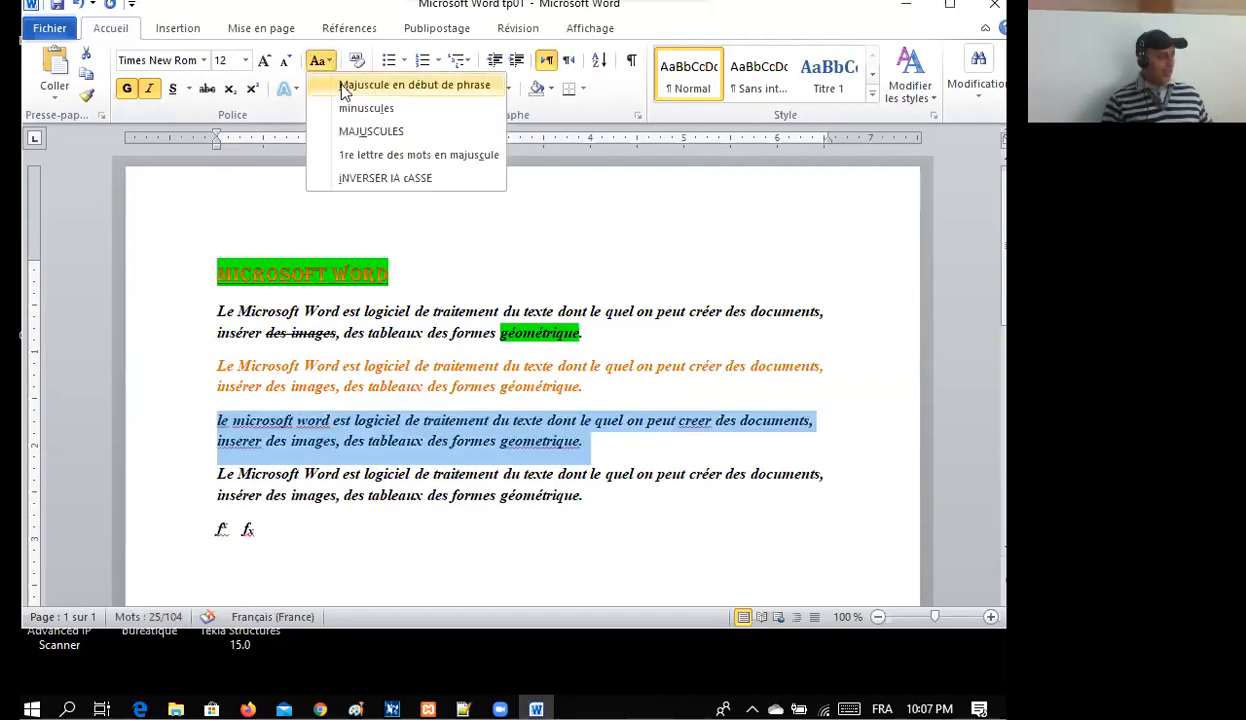
pyautogui.click(344, 88)
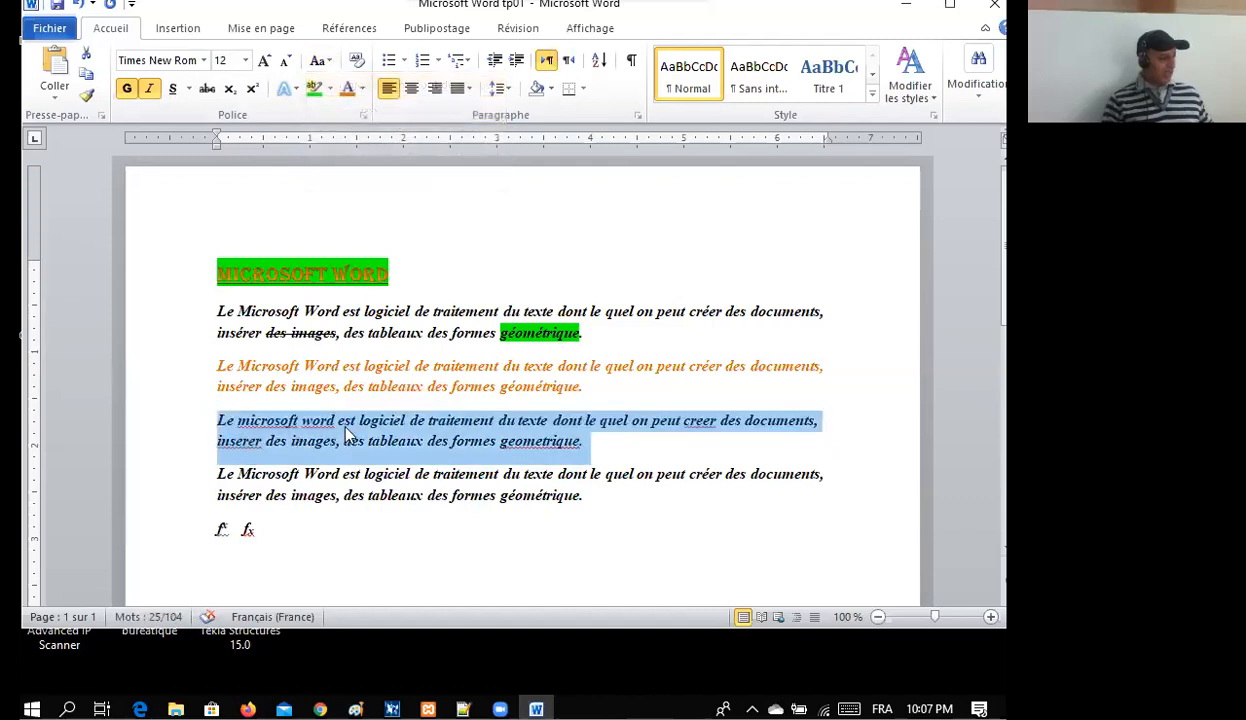
pyautogui.click(462, 445)
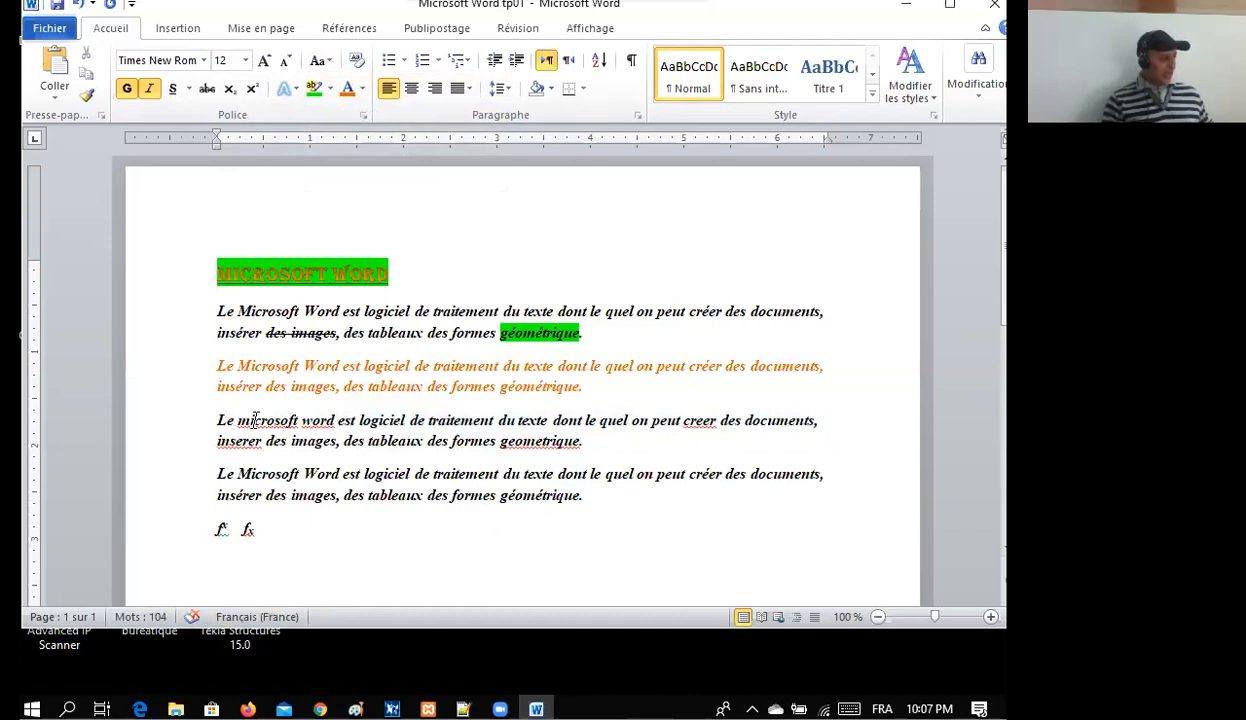
# Correct "microsoft" and "word" in the third paragraph to "Microsoft" and "Word" using the spelling suggestions.
pyautogui.rightClick(255, 420)
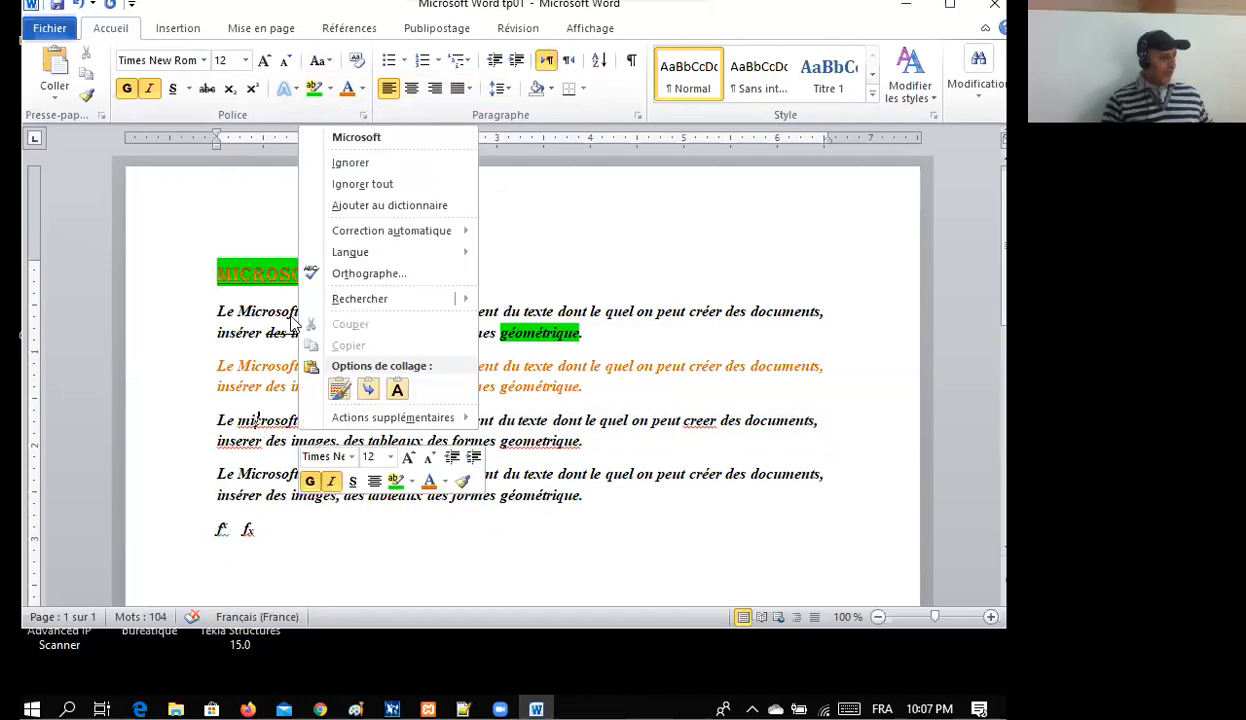
pyautogui.click(350, 139)
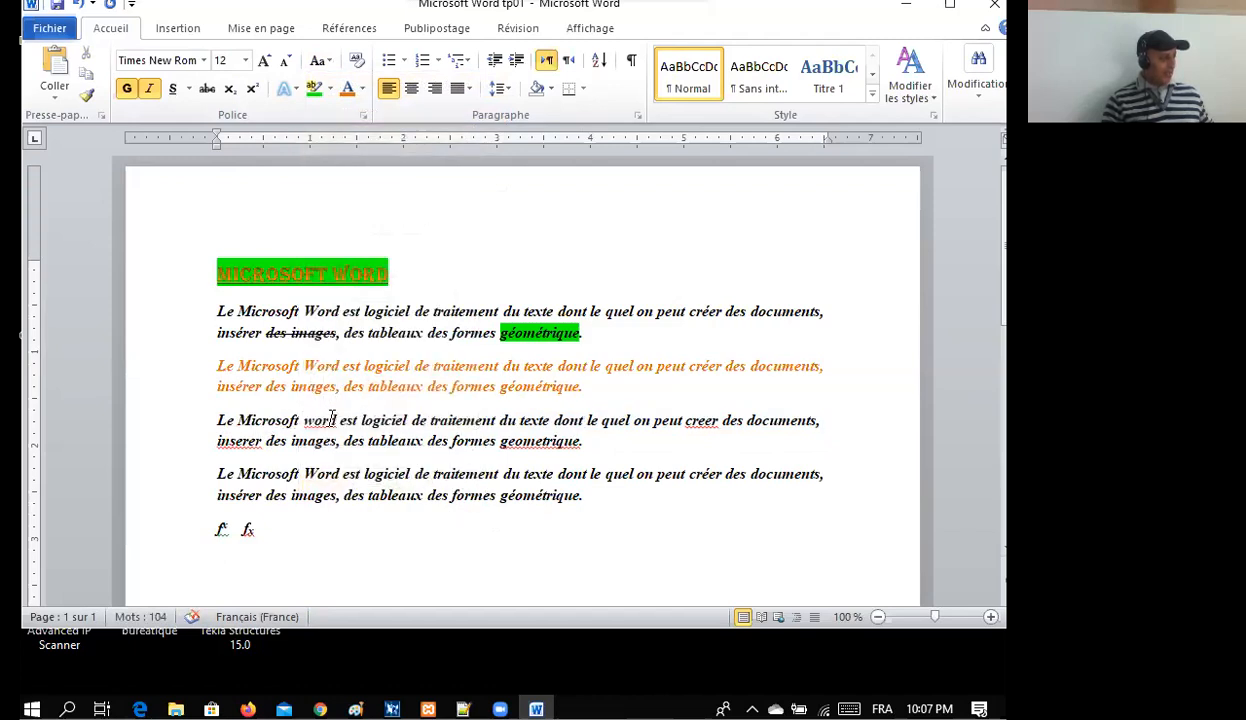
pyautogui.rightClick(328, 420)
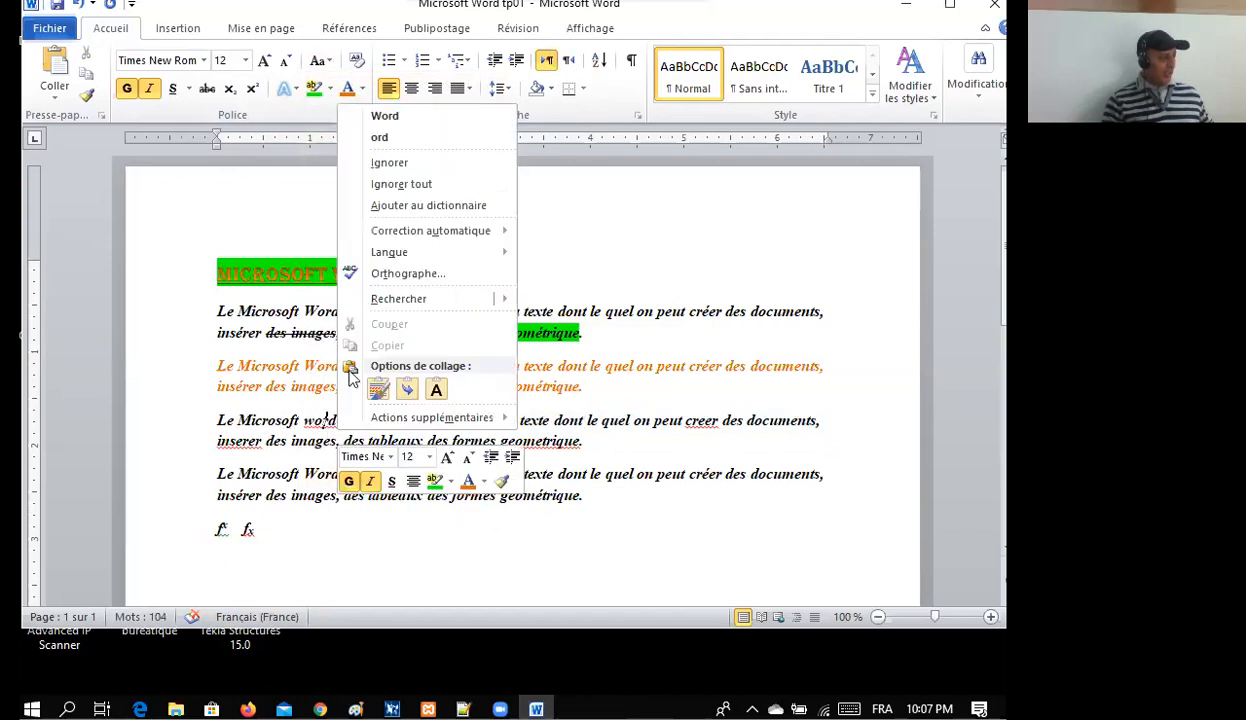
pyautogui.click(370, 118)
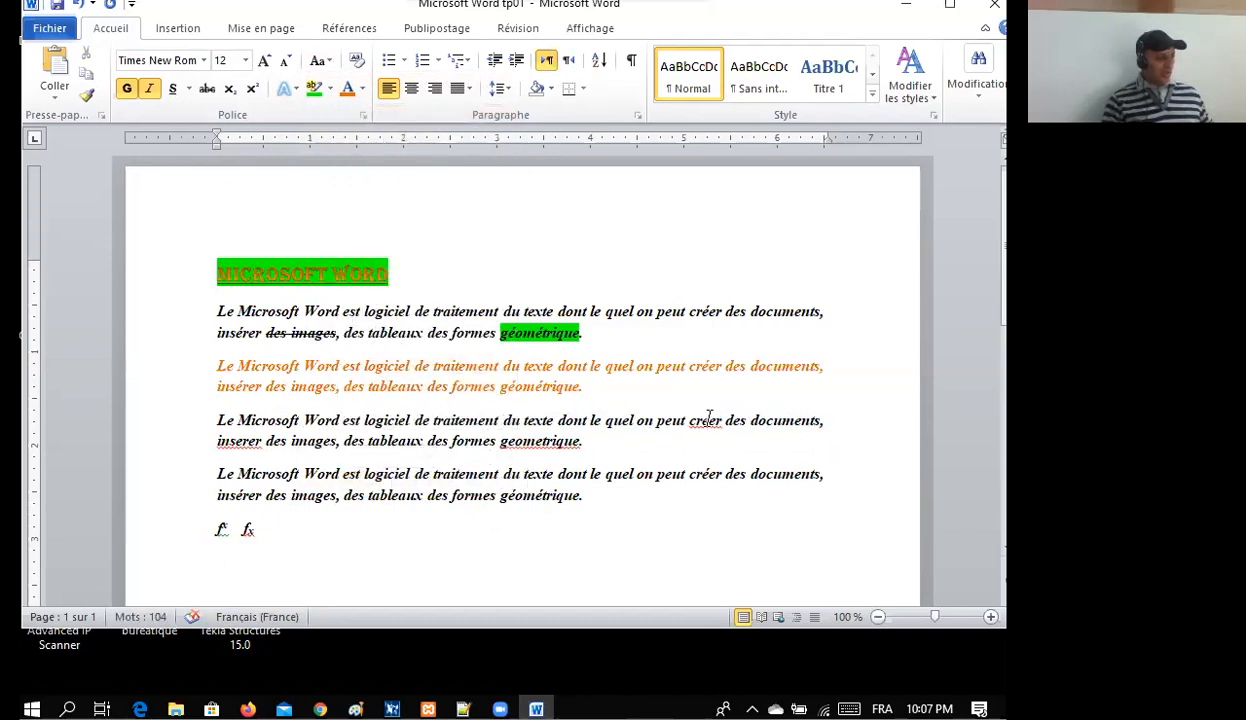
# Correct the unaccented words in the third paragraph to "créer", "insérer" and "géométrique" using the spelling suggestions.
pyautogui.rightClick(709, 418)
pyautogui.click(745, 72)
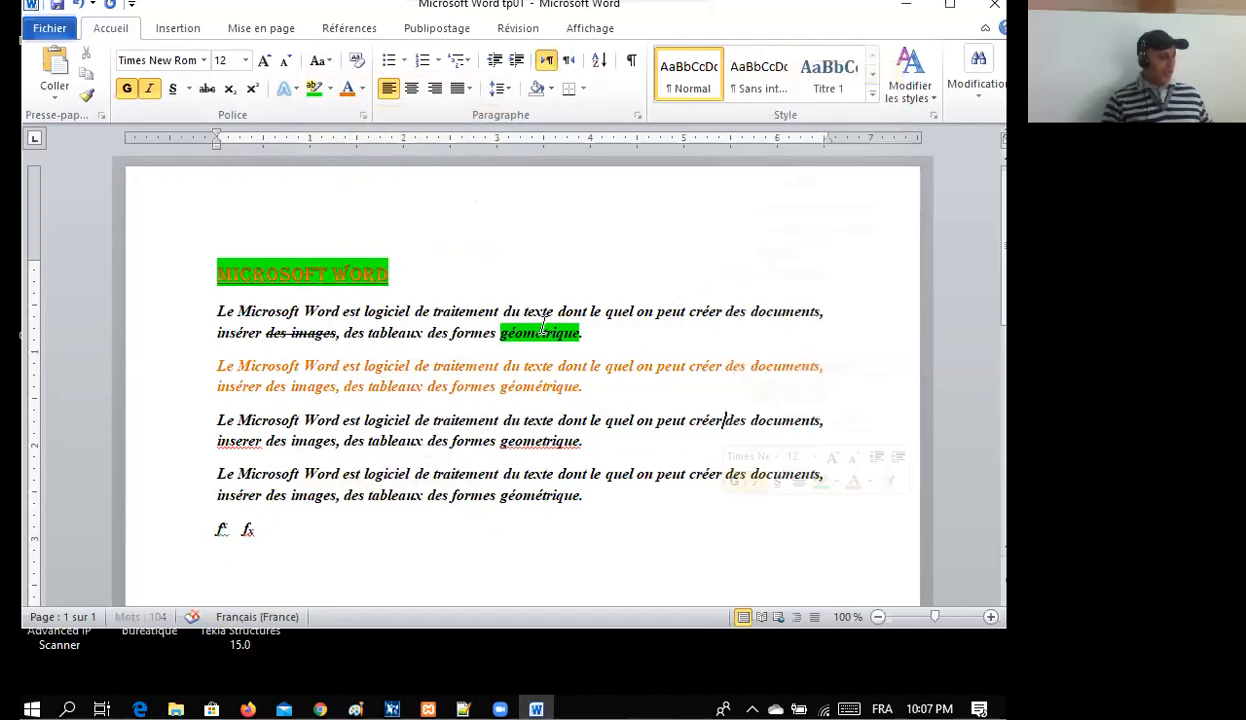
pyautogui.rightClick(234, 440)
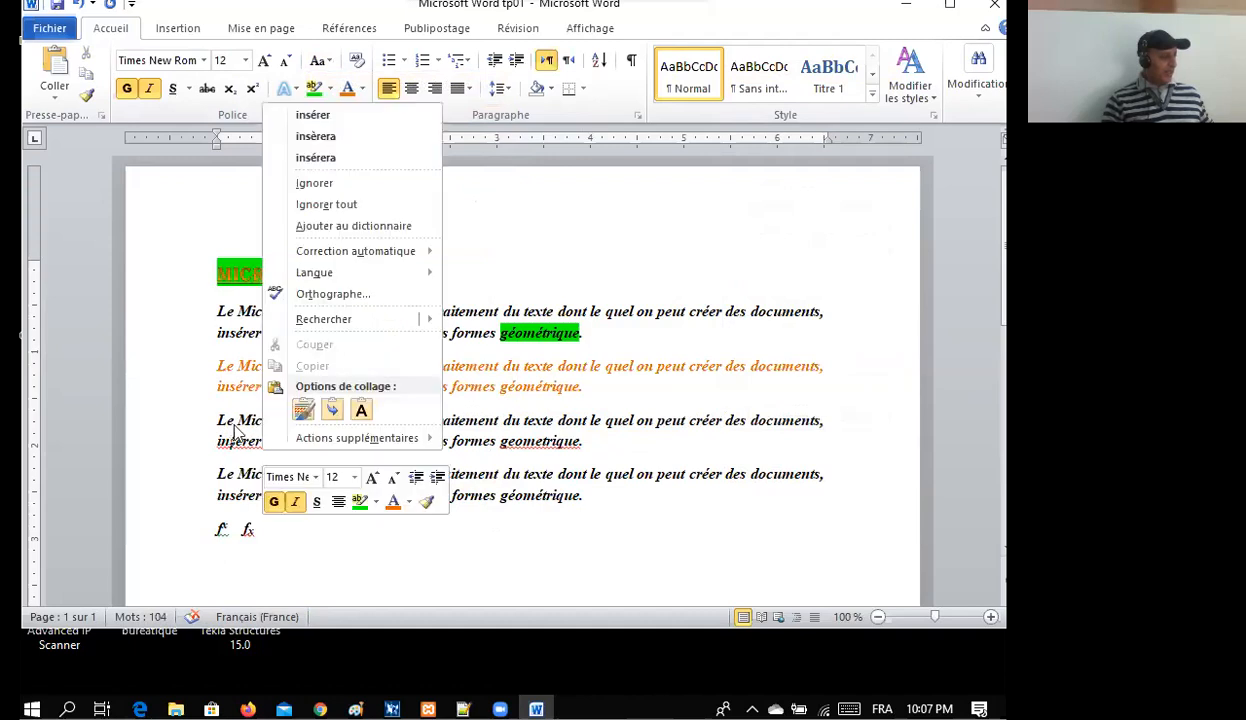
pyautogui.click(328, 114)
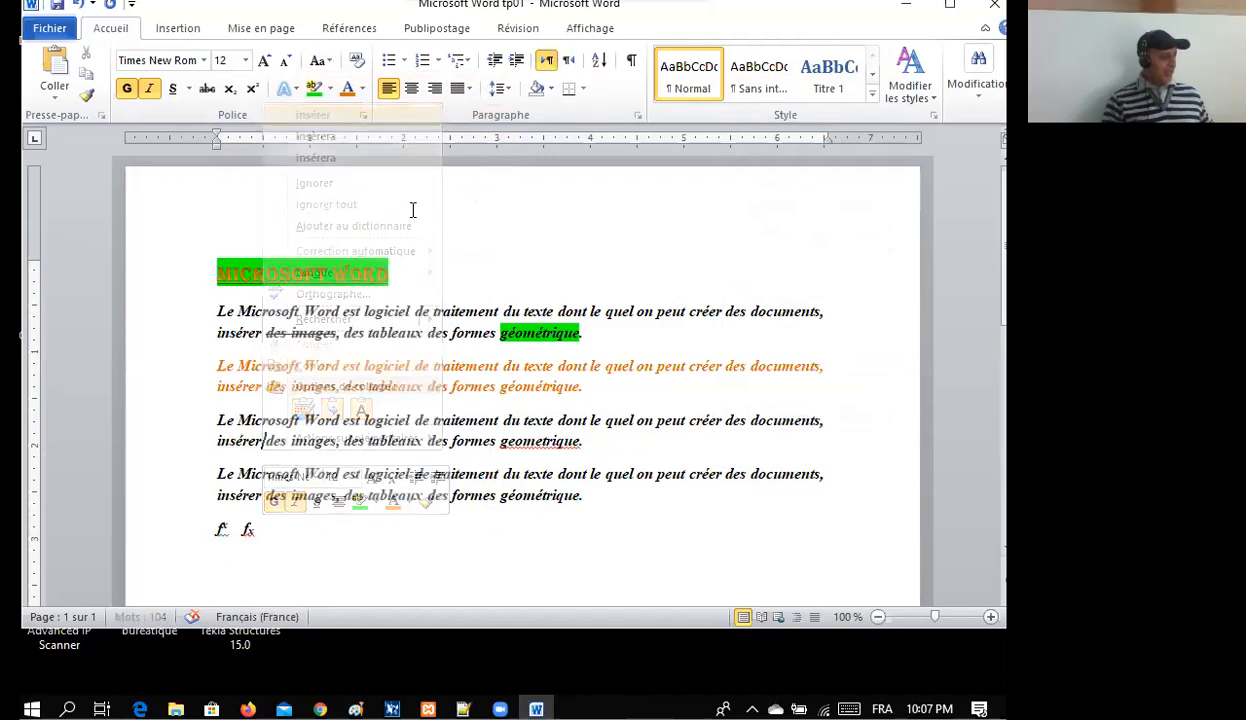
pyautogui.rightClick(535, 440)
pyautogui.click(645, 133)
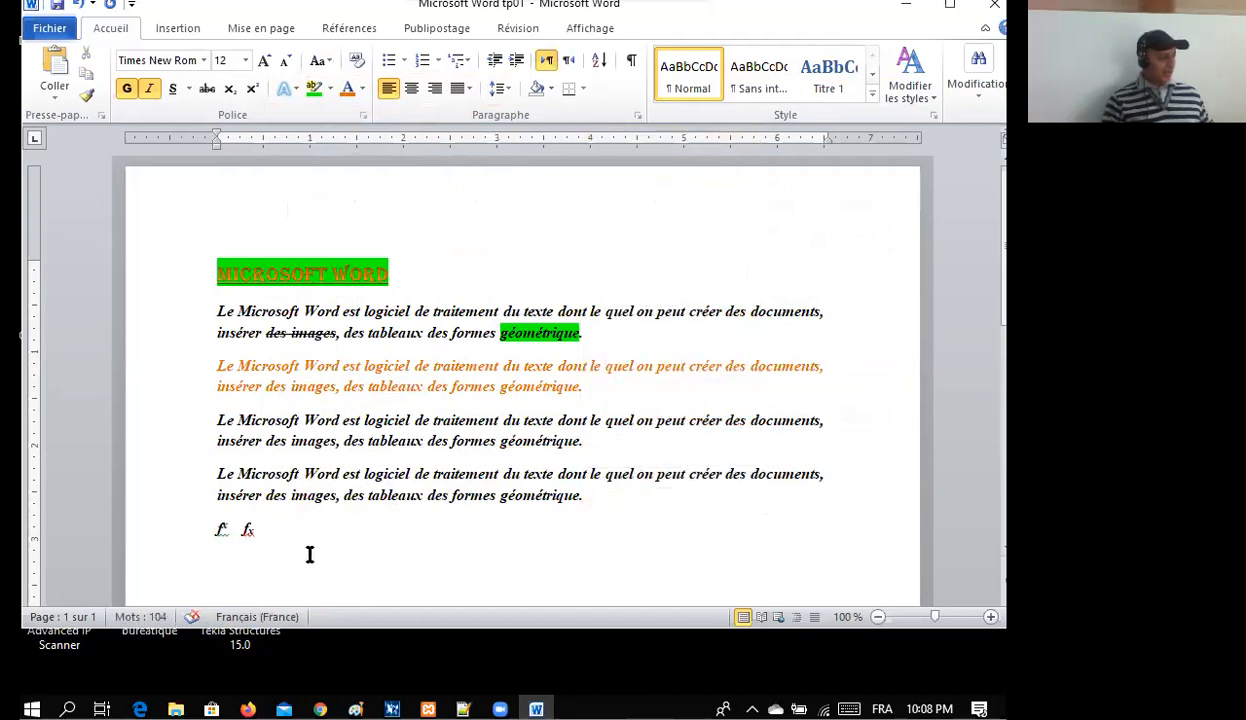
# Replace the superscript and subscript line below the last paragraph with three separate lines: Word, Excel and Power point.
pyautogui.moveTo(269, 529); pyautogui.dragTo(210, 522)
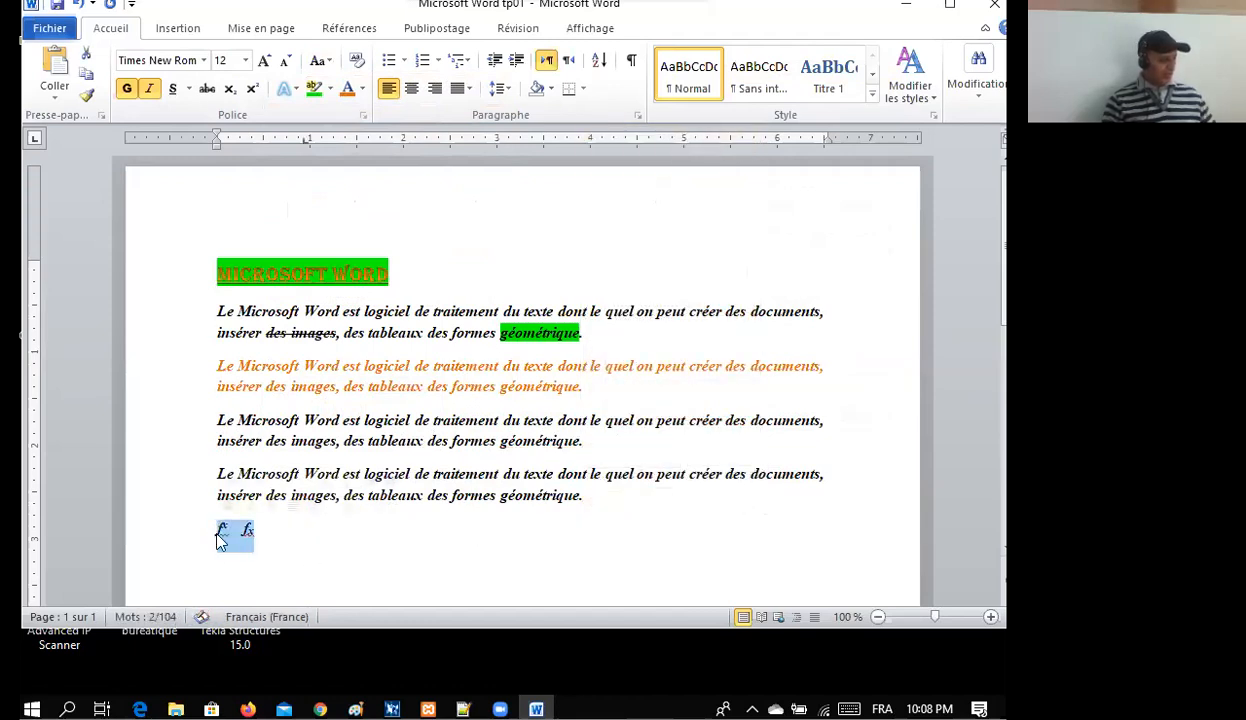
pyautogui.press('BackSpace')
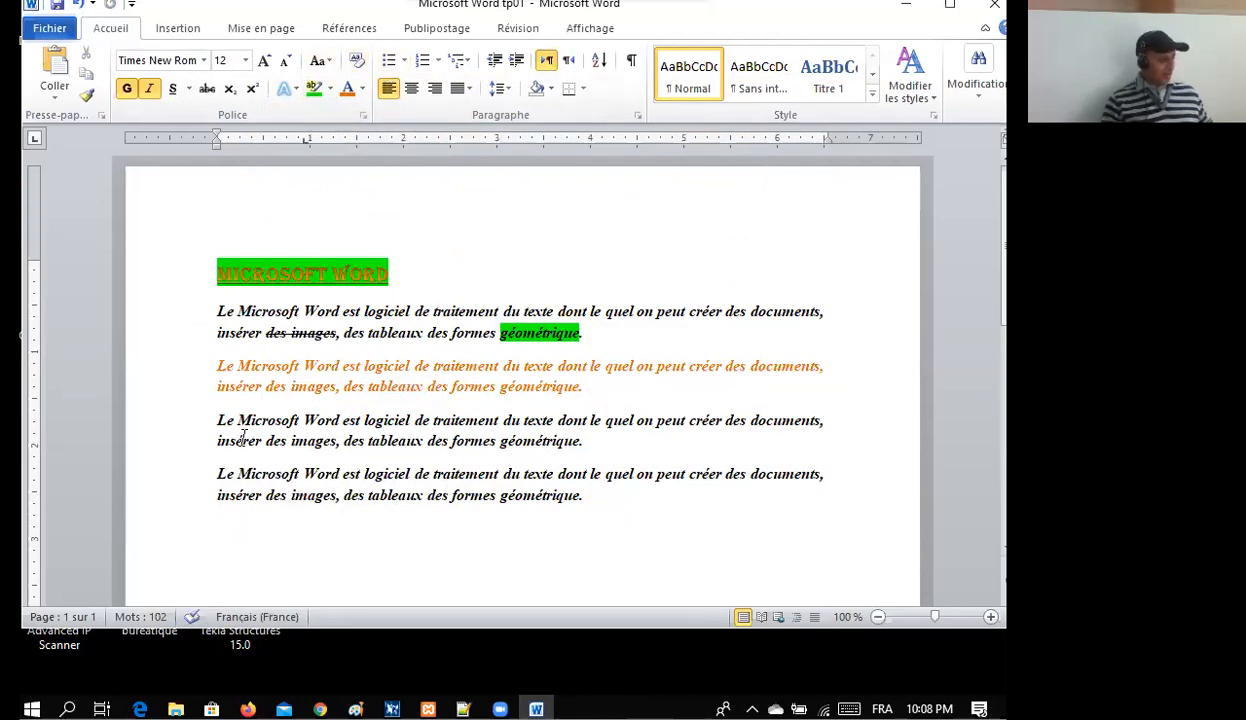
pyautogui.write('word')
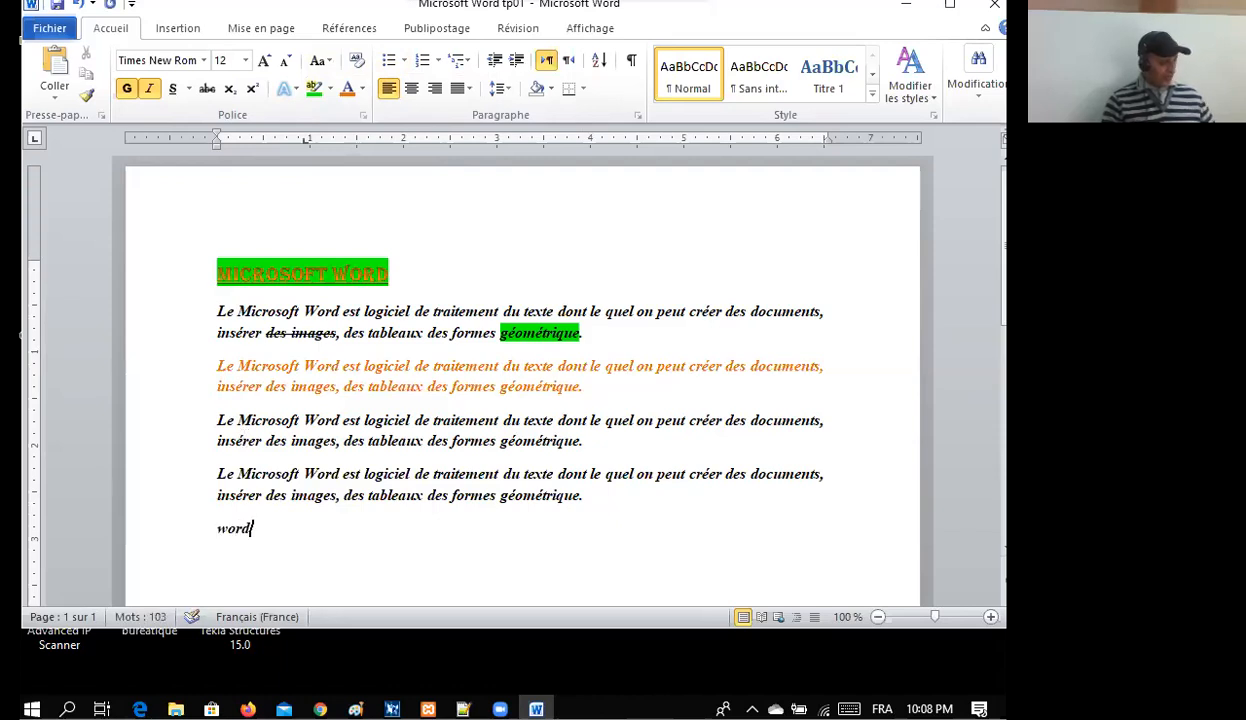
pyautogui.press('Return')
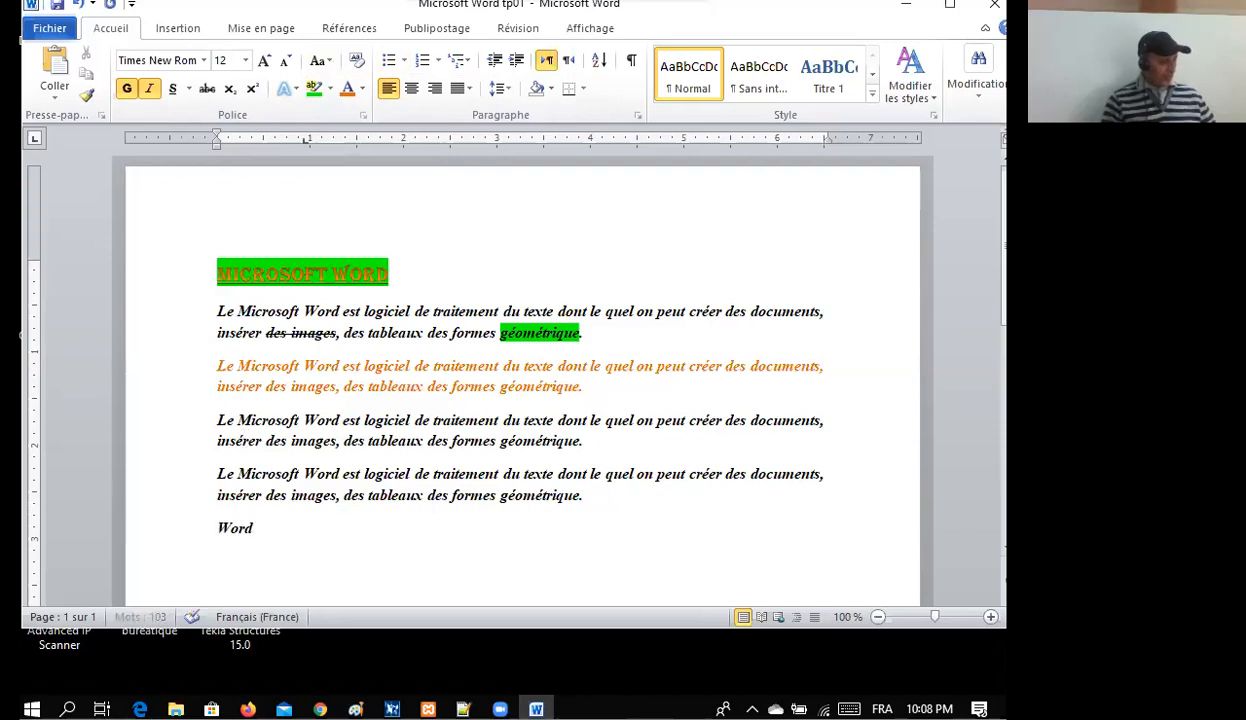
pyautogui.write('excel')
pyautogui.press('Return')
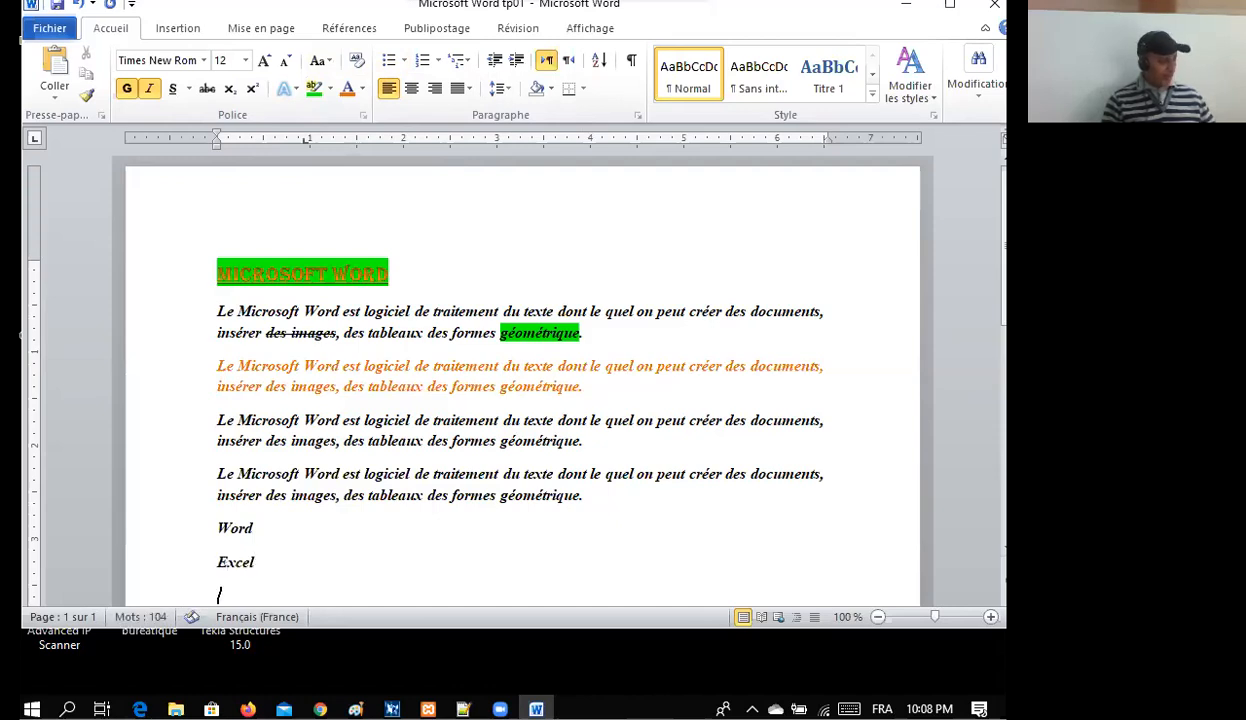
pyautogui.write('power poin')
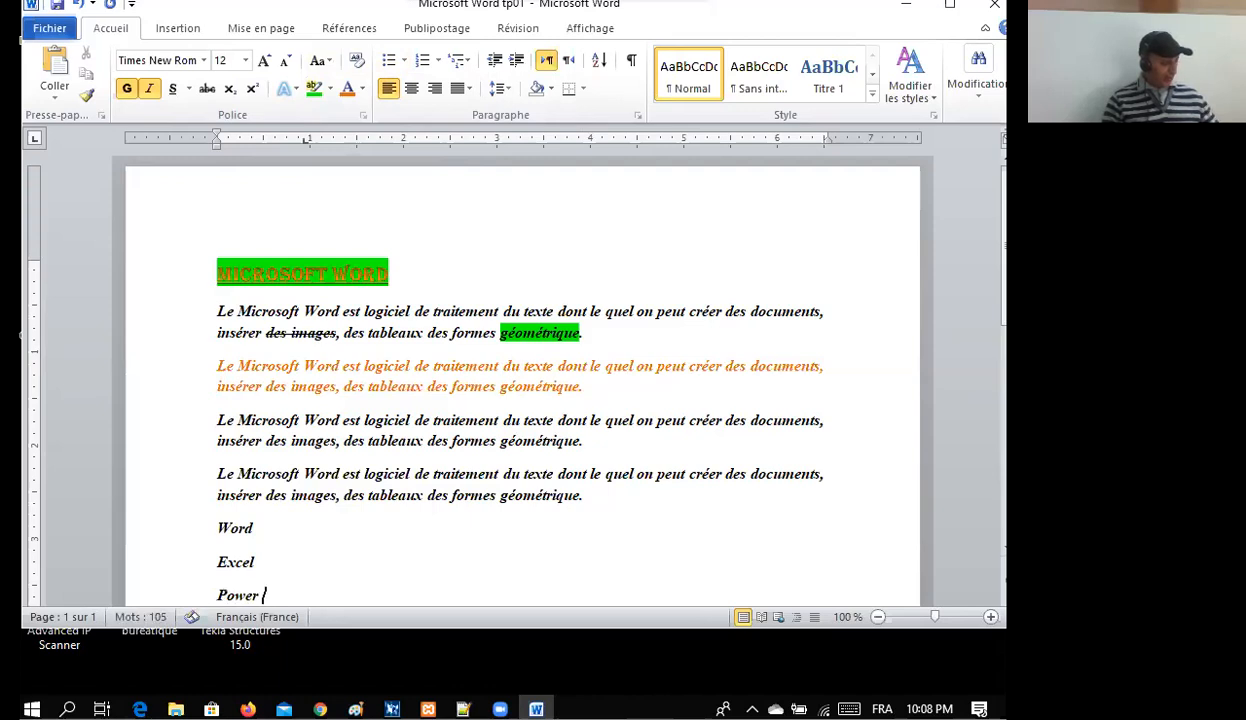
pyautogui.write('t')
# Format the Word, Excel and Power point lines as a bulleted list, trying round, arrow and check mark bullets.
pyautogui.moveTo(215, 527); pyautogui.dragTo(308, 594)
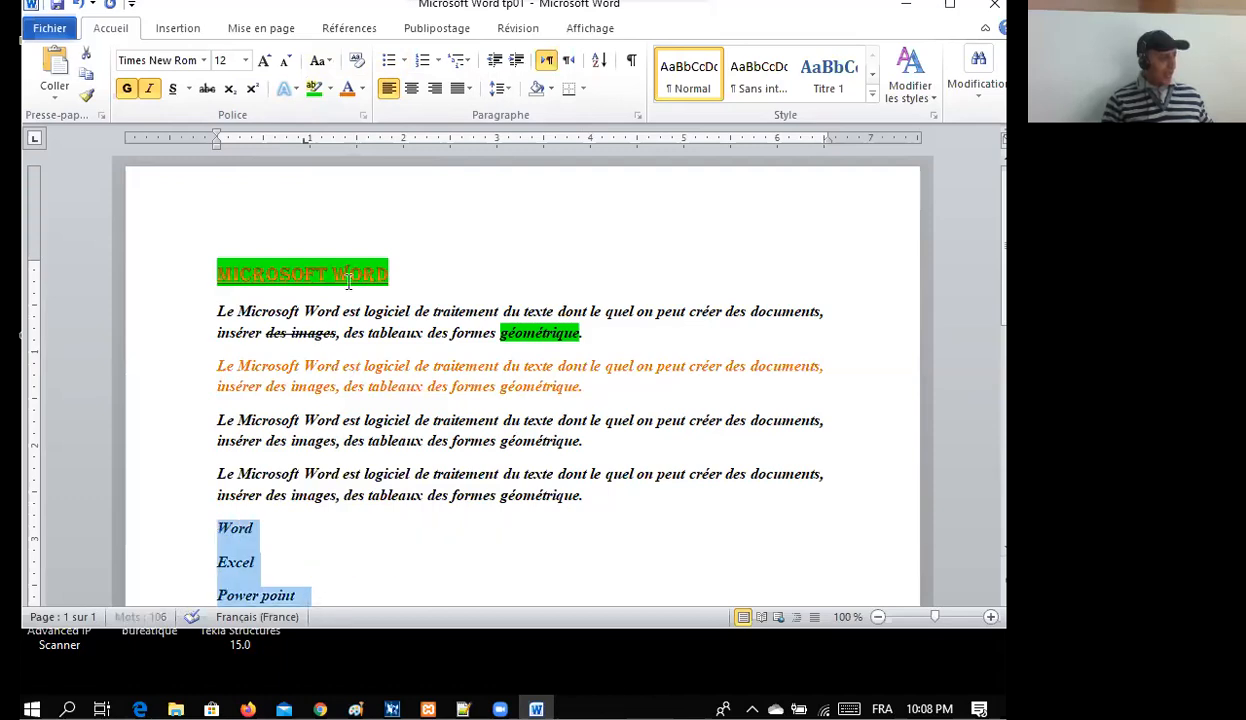
pyautogui.click(389, 62)
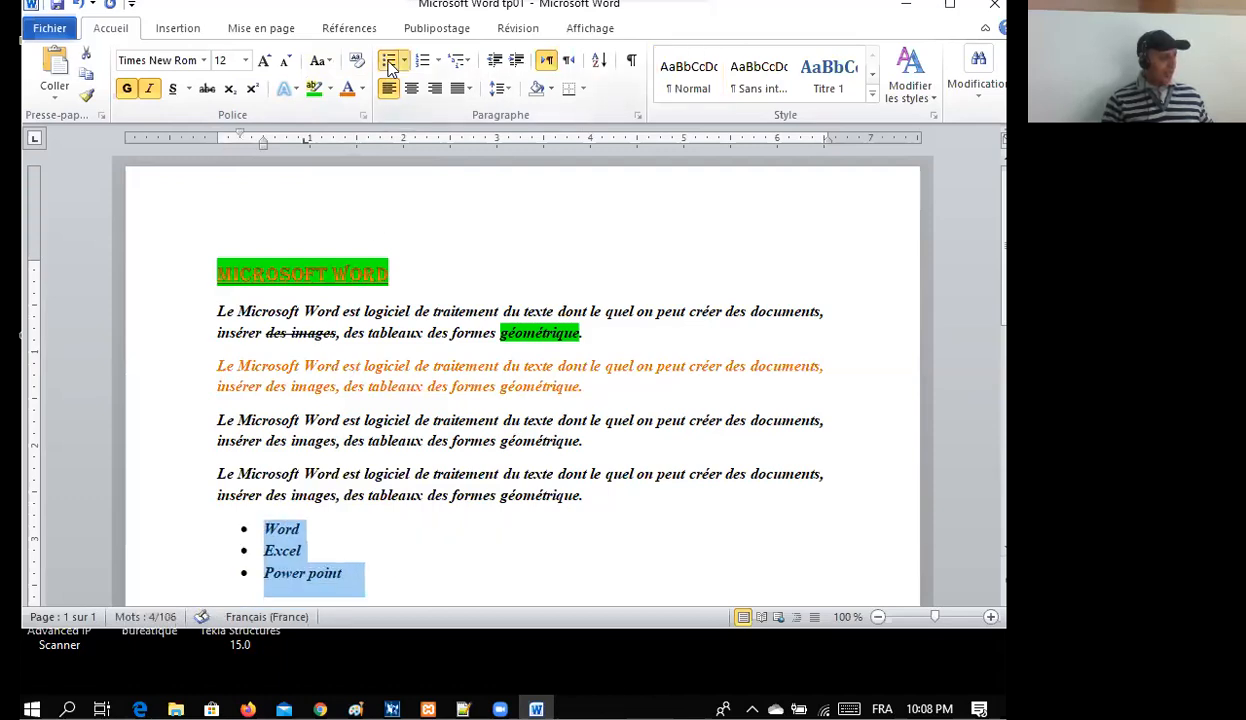
pyautogui.click(403, 61)
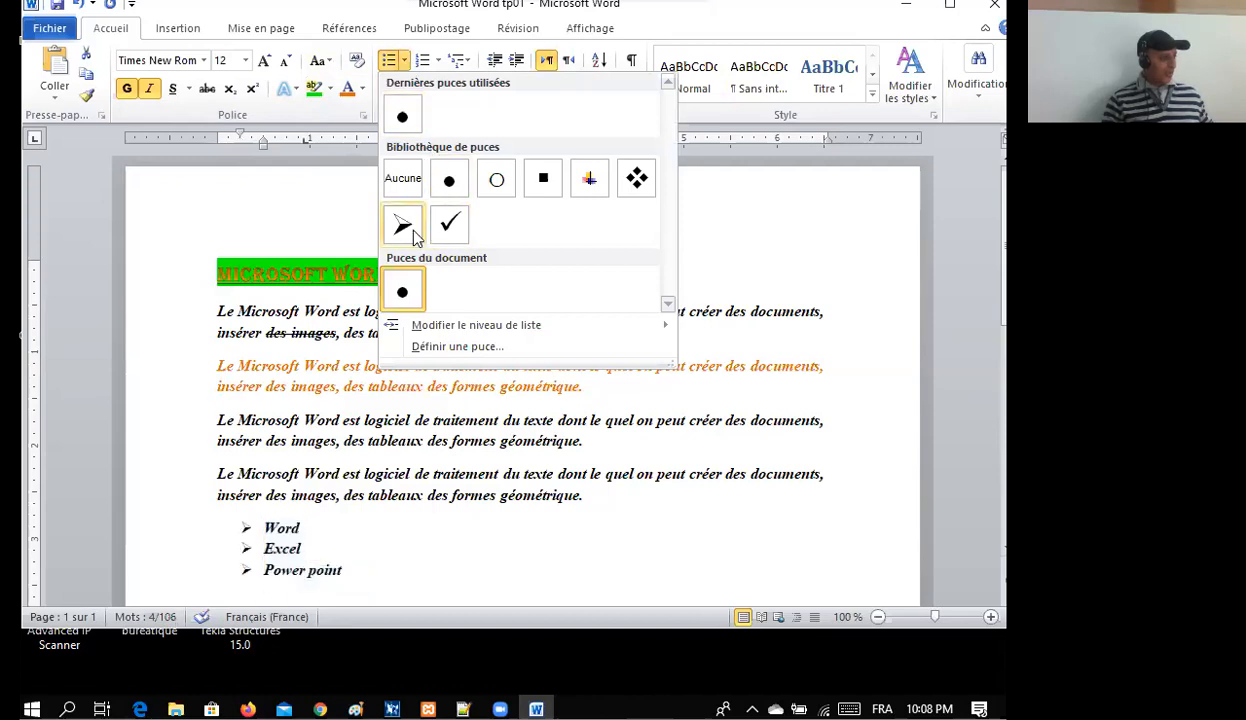
pyautogui.click(413, 230)
pyautogui.click(403, 61)
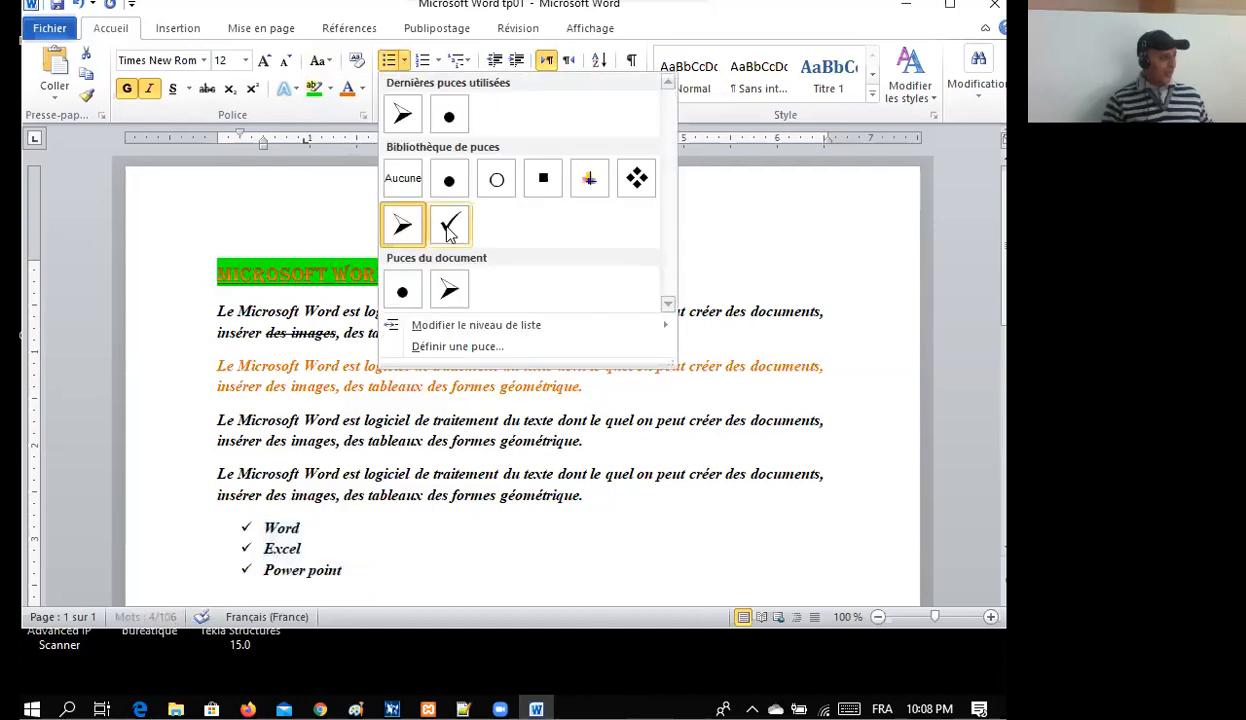
pyautogui.click(448, 228)
# Format the Word, Excel and Power point lines as a numbered list in the 1. 2. 3. format.
pyautogui.click(437, 62)
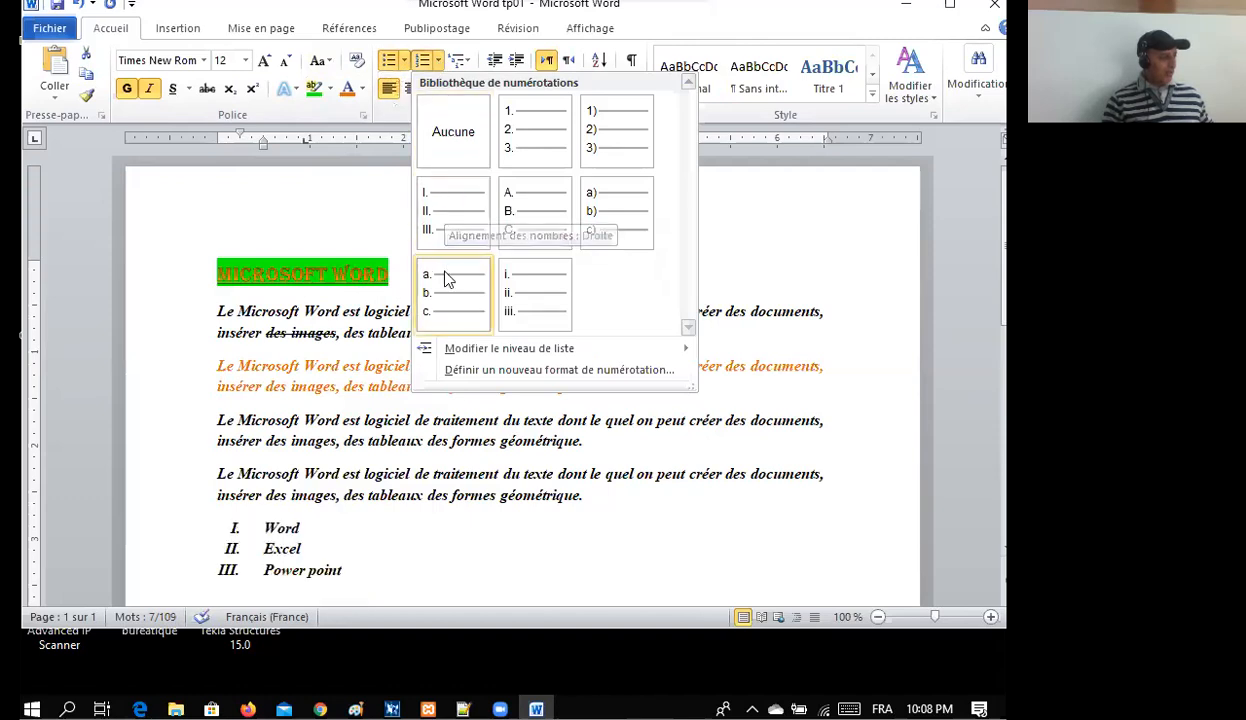
pyautogui.click(524, 138)
pyautogui.click(391, 589)
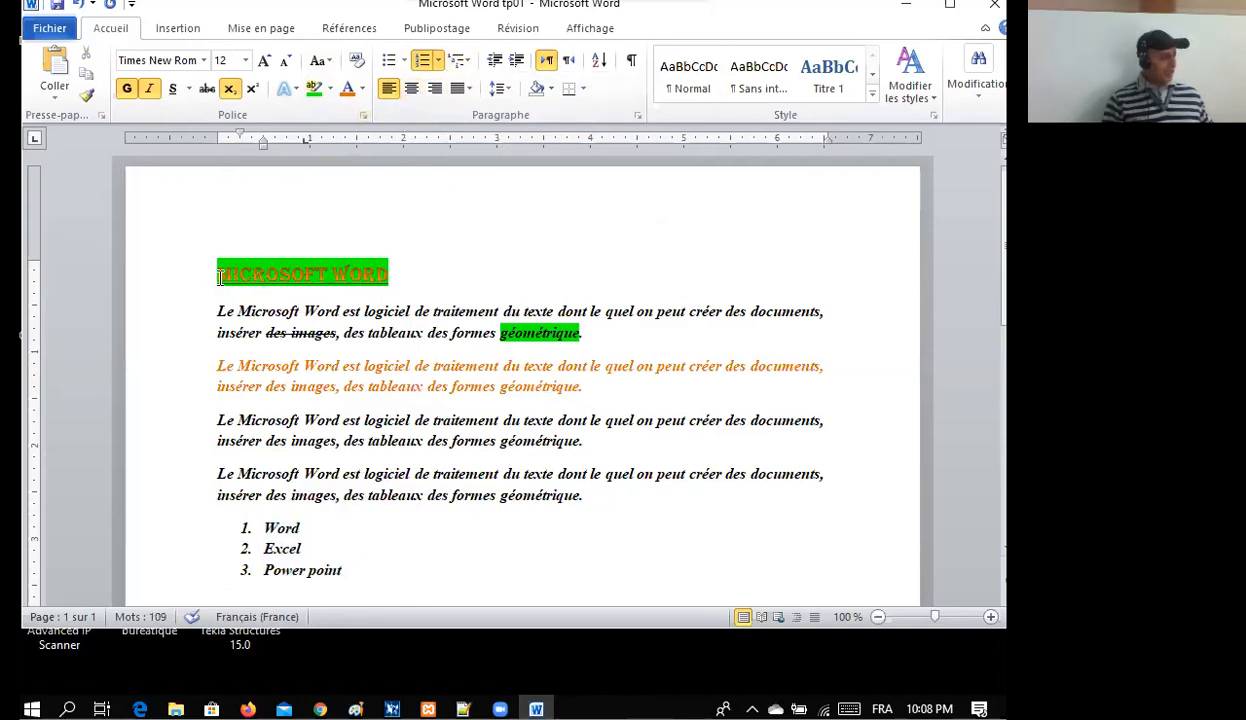
# Centre the MICROSOFT WORD title.
pyautogui.moveTo(216, 278); pyautogui.dragTo(400, 284)
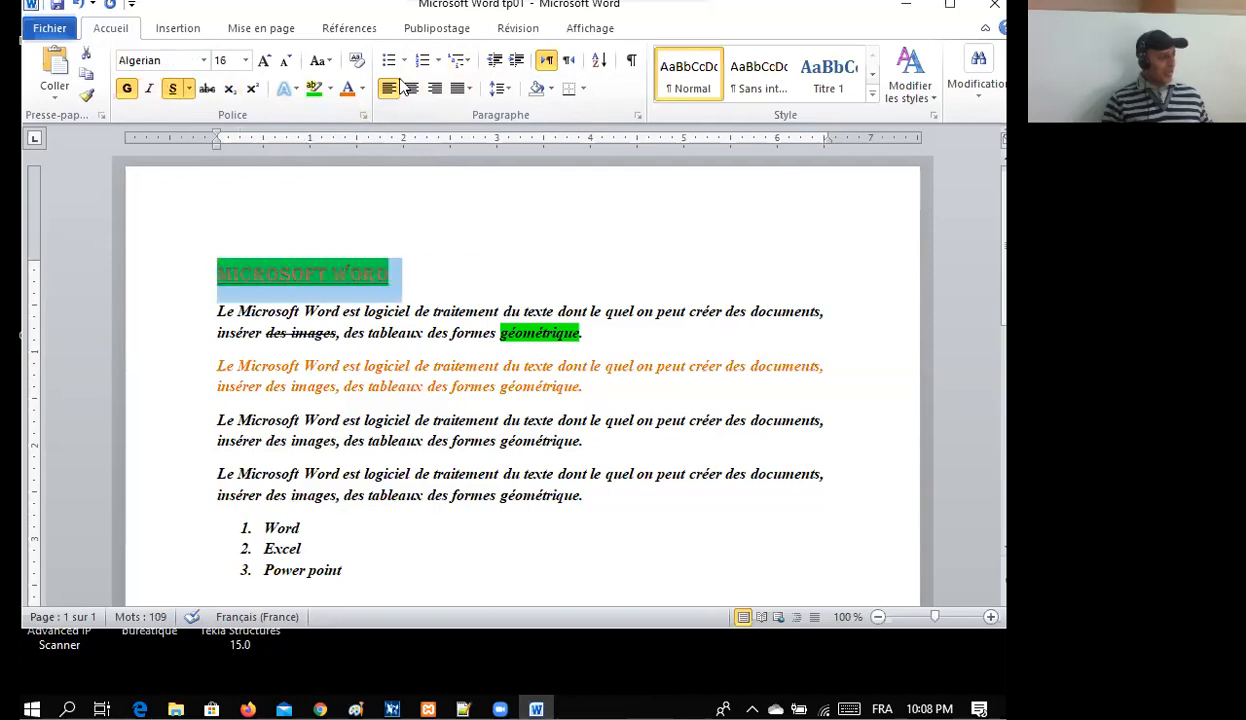
pyautogui.click(413, 91)
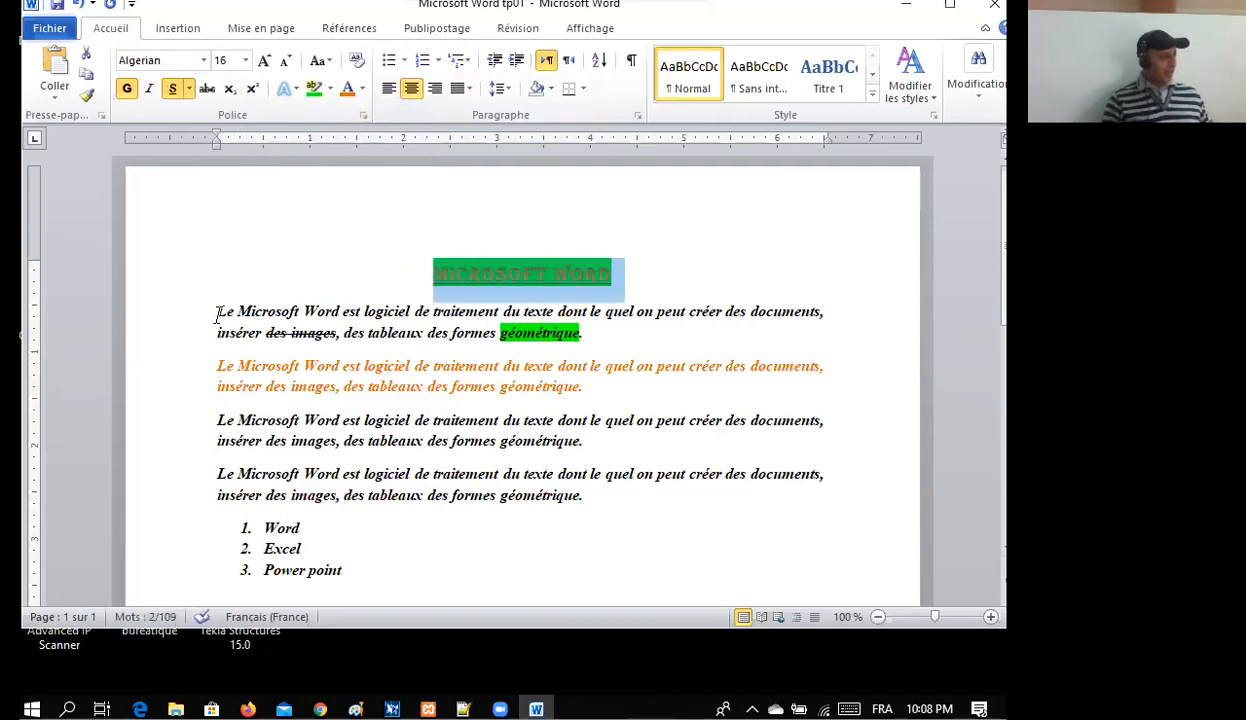
# Try right and centred alignment on the first body paragraph, then justify it (Justifier) and set its line spacing to 1.5.
pyautogui.moveTo(218, 316); pyautogui.dragTo(580, 334)
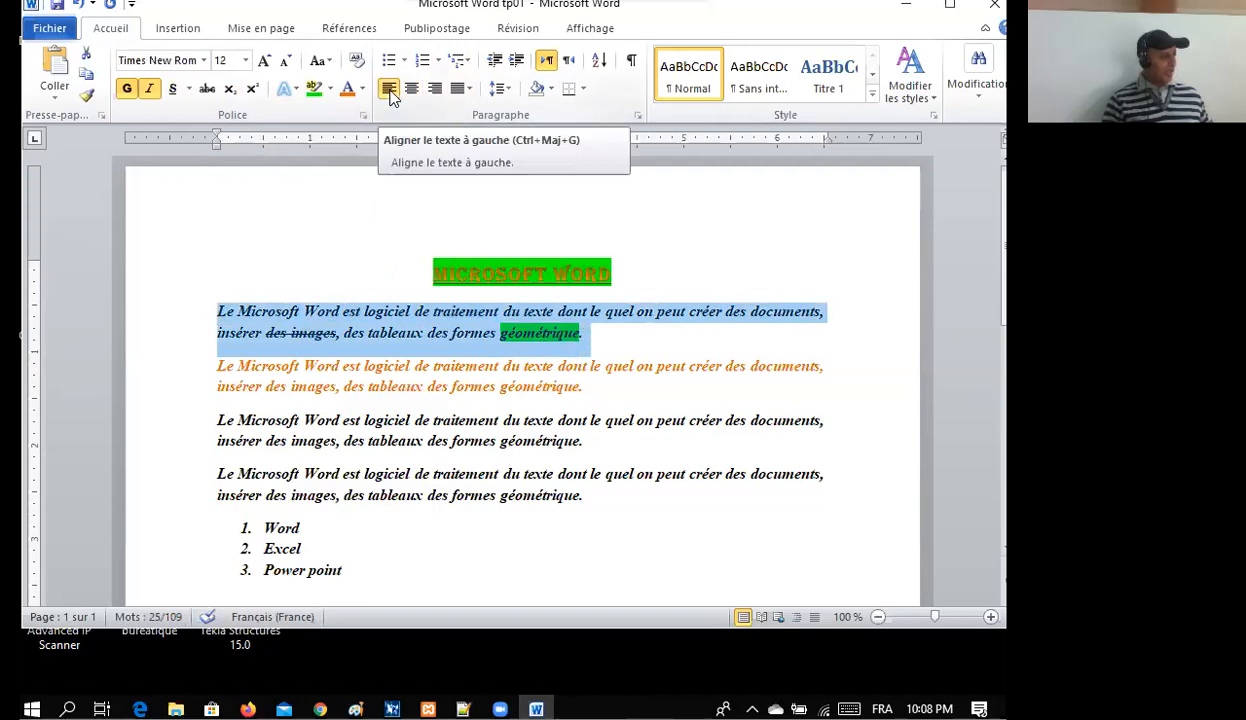
pyautogui.click(435, 90)
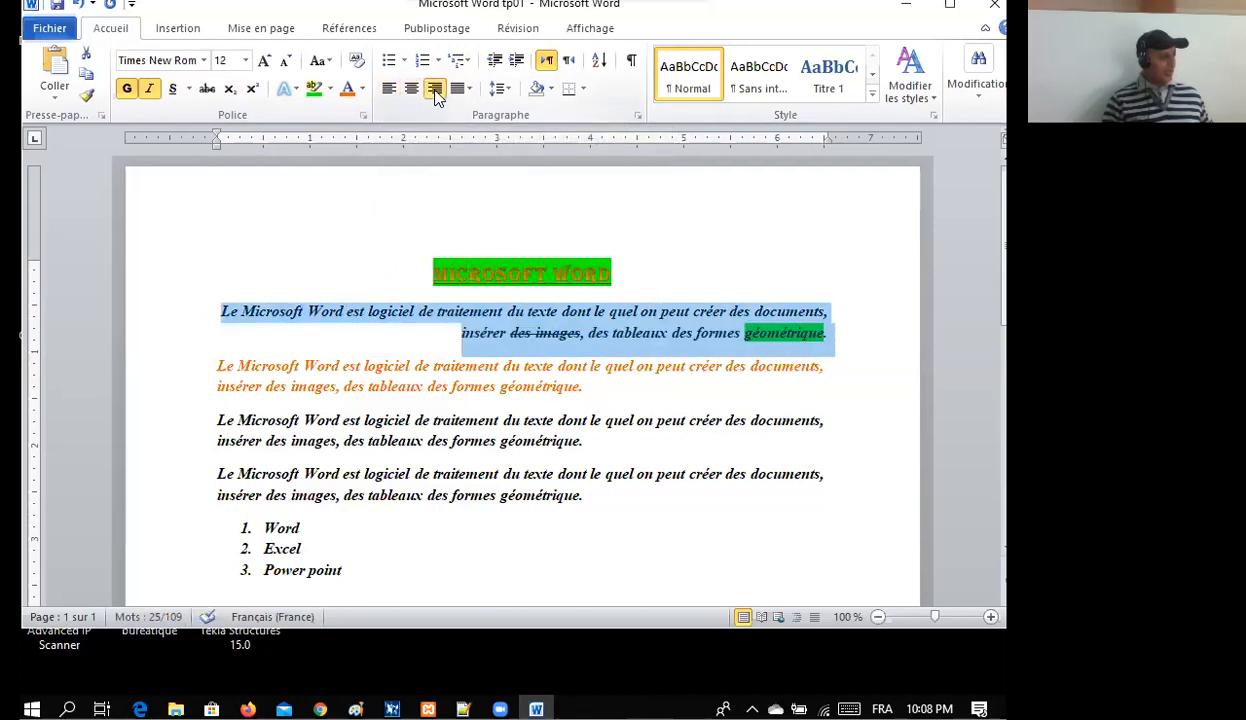
pyautogui.click(411, 90)
pyautogui.click(457, 91)
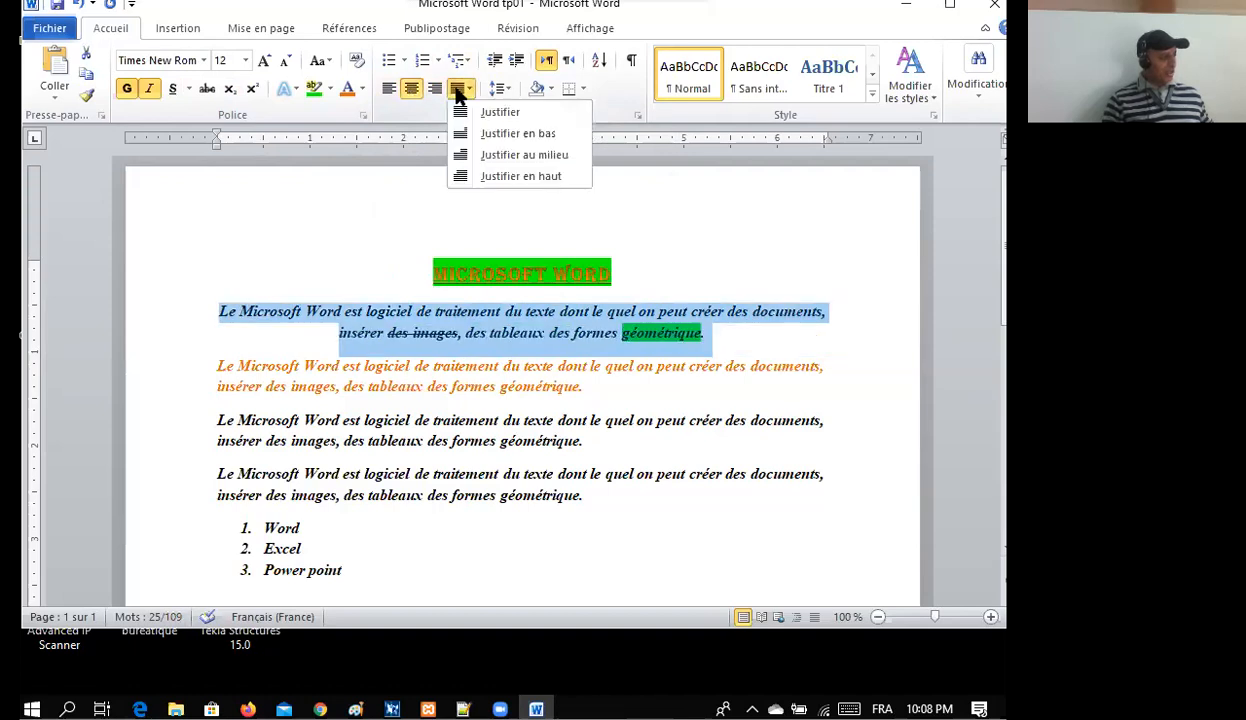
pyautogui.click(462, 112)
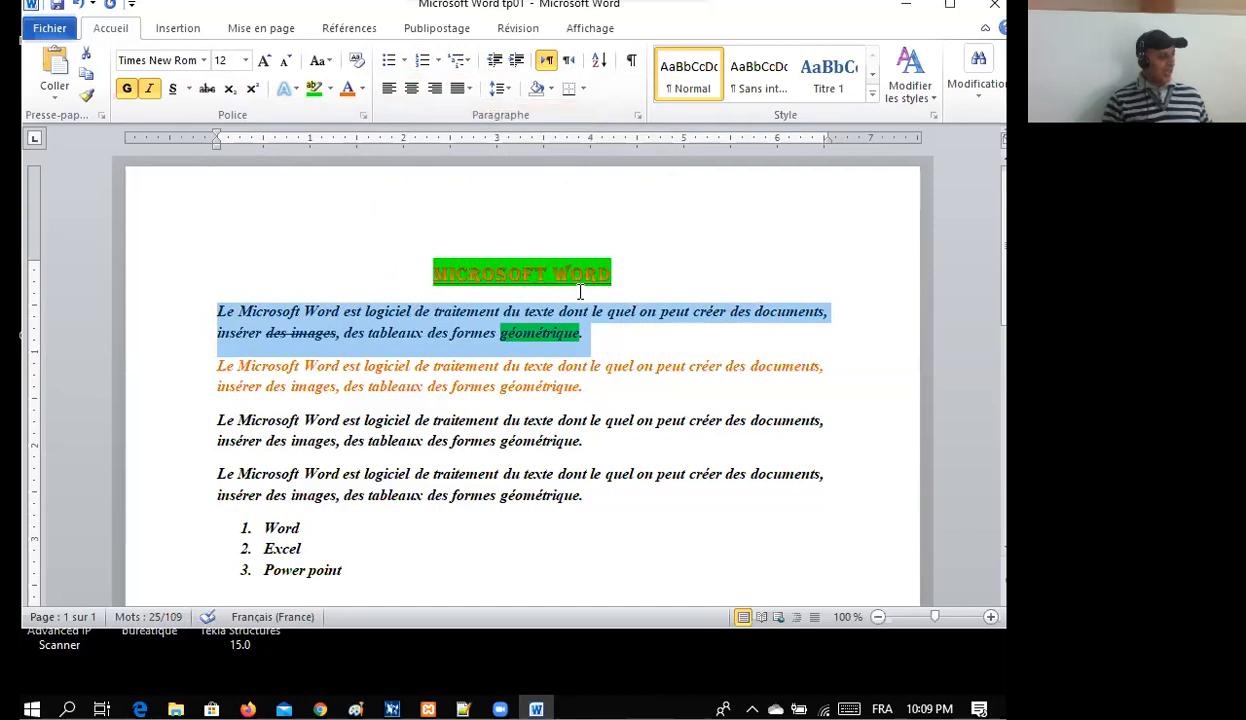
pyautogui.click(510, 91)
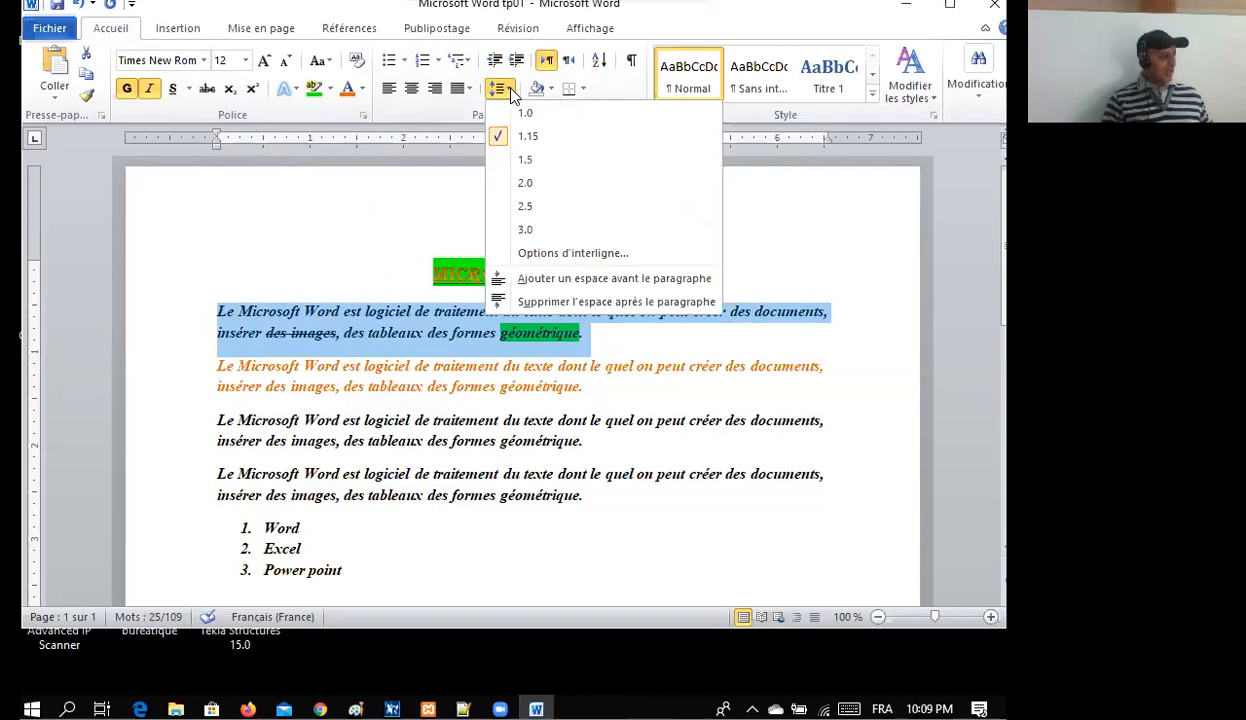
pyautogui.click(524, 162)
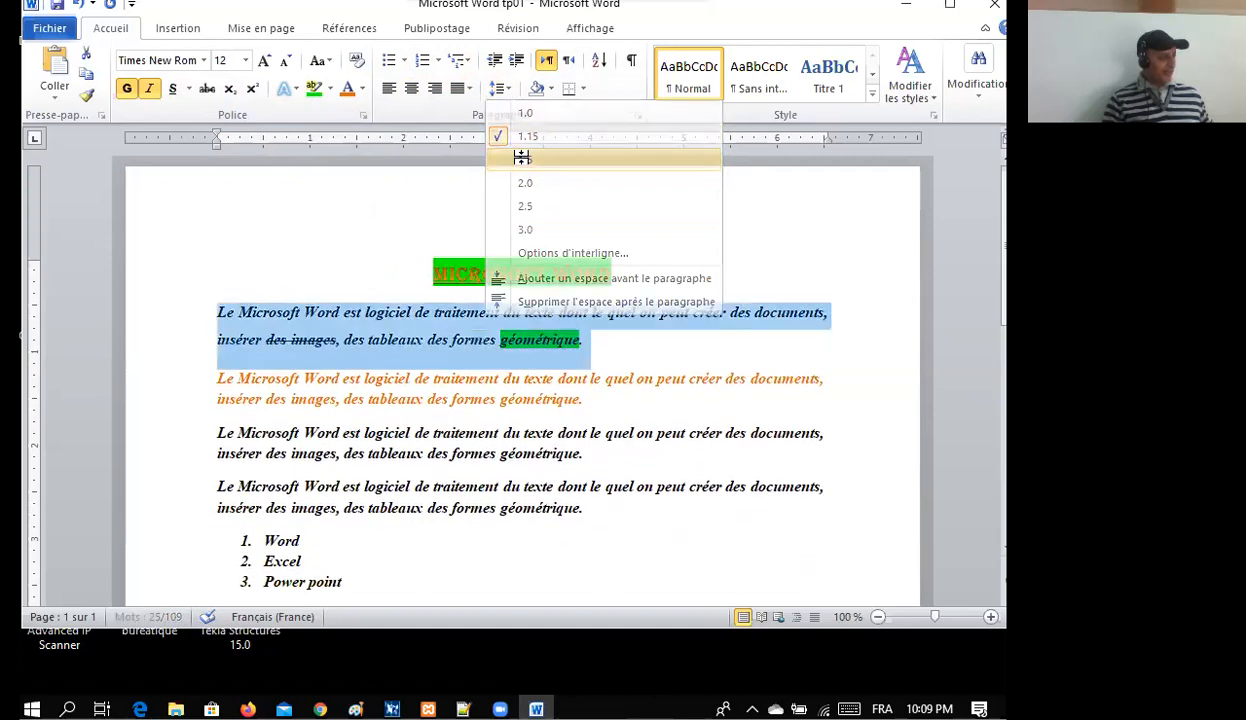
# Align the MICROSOFT WORD title left and increase its indent by four levels.
pyautogui.click(438, 273)
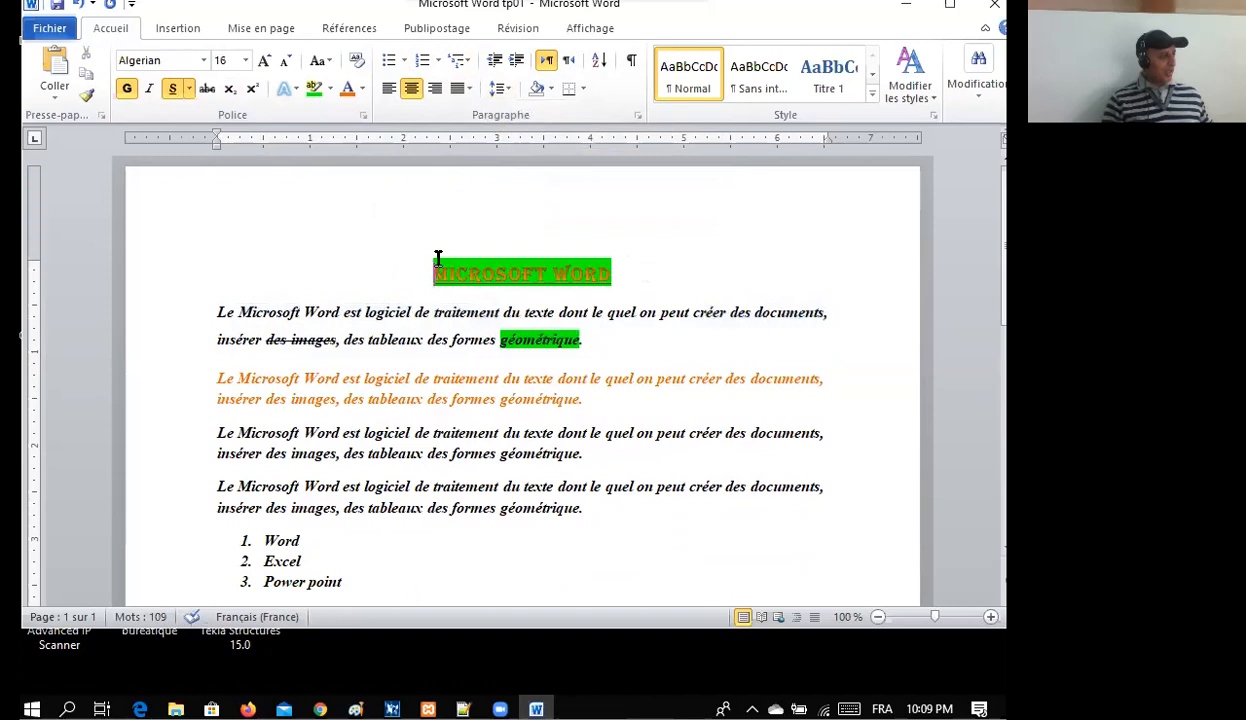
pyautogui.click(388, 90)
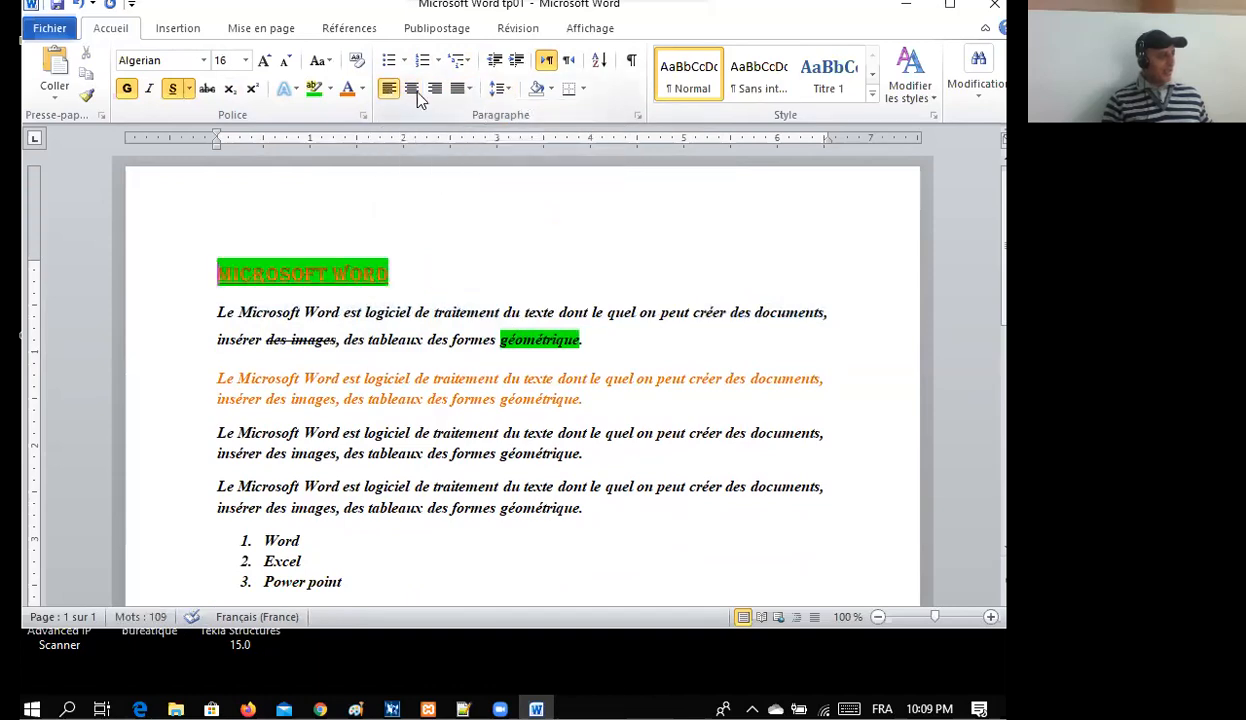
pyautogui.click(517, 62)
pyautogui.click(517, 62)
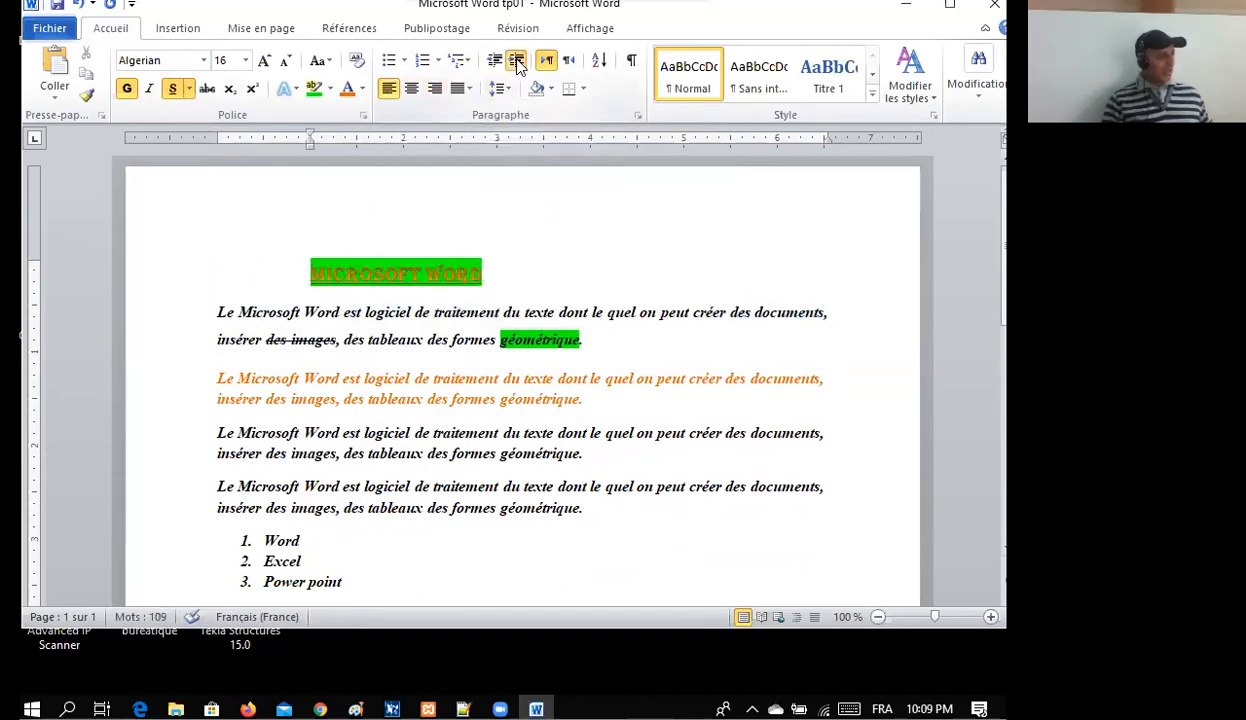
pyautogui.click(517, 62)
pyautogui.click(517, 62)
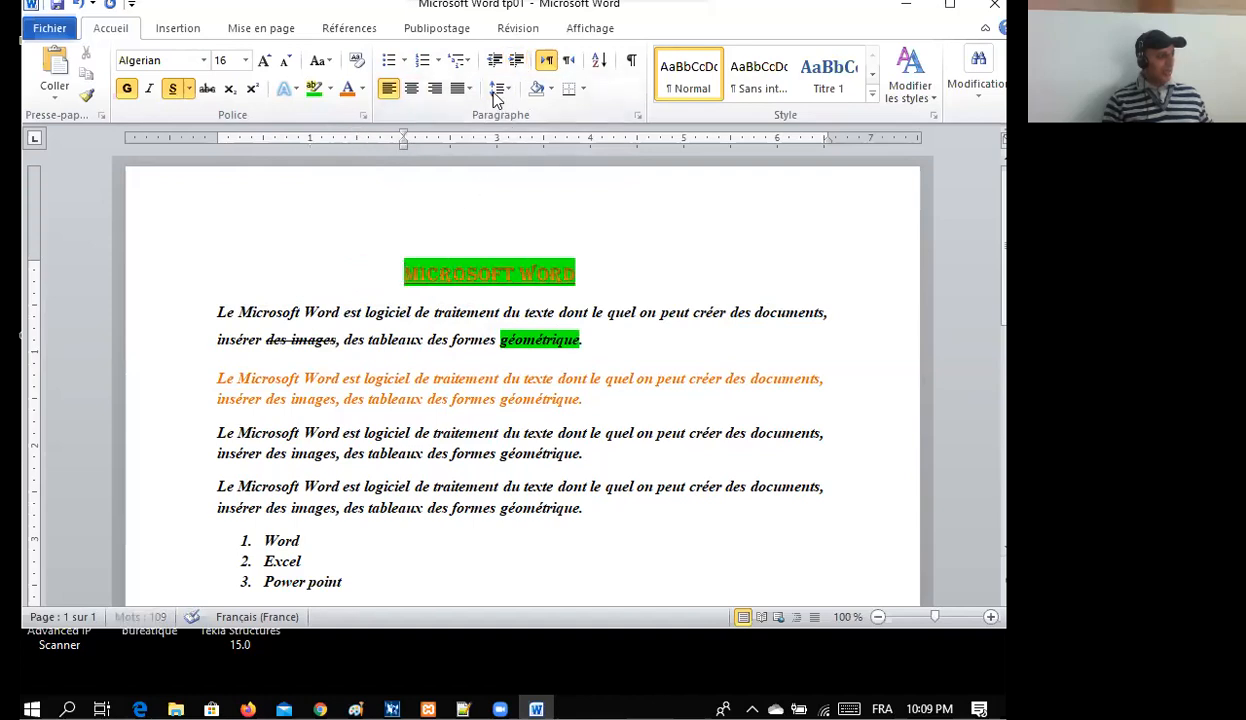
# Decrease the MICROSOFT WORD title's indent by three levels and centre the title again.
pyautogui.click(495, 62)
pyautogui.click(495, 62)
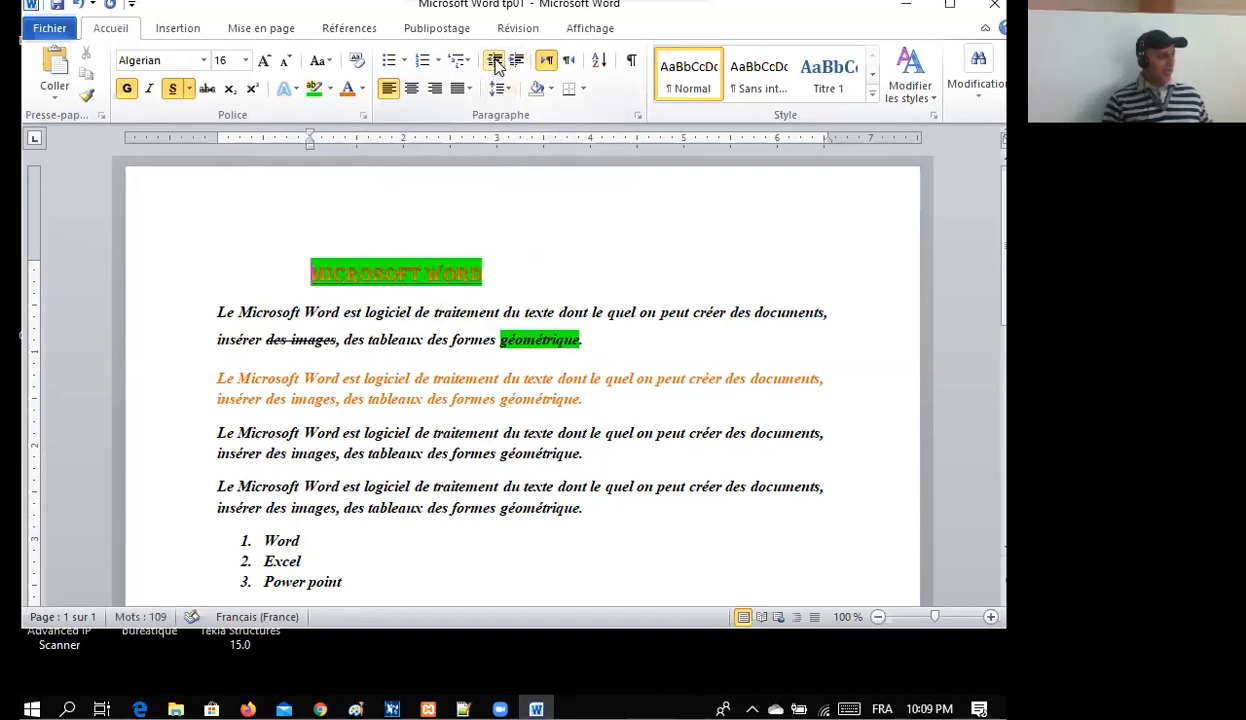
pyautogui.click(495, 62)
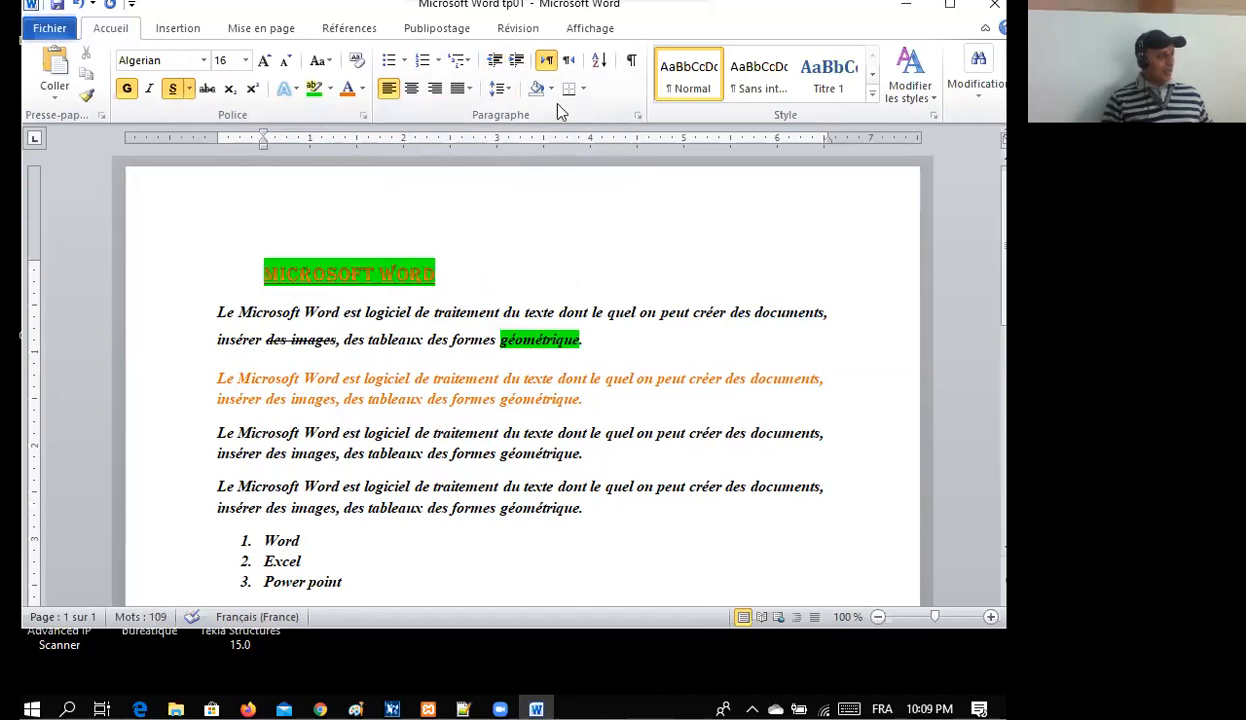
pyautogui.click(411, 88)
# Apply a light purple theme colour as shading to the first body paragraph.
pyautogui.moveTo(222, 312); pyautogui.dragTo(568, 352)
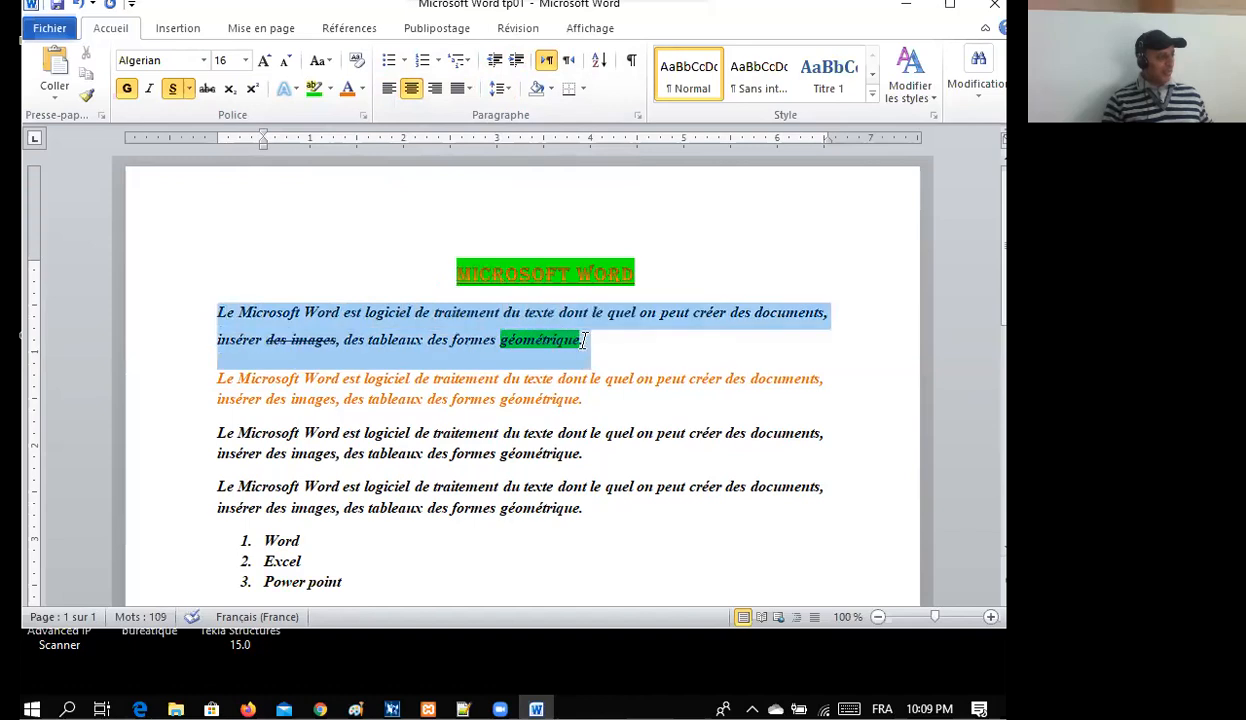
pyautogui.click(551, 88)
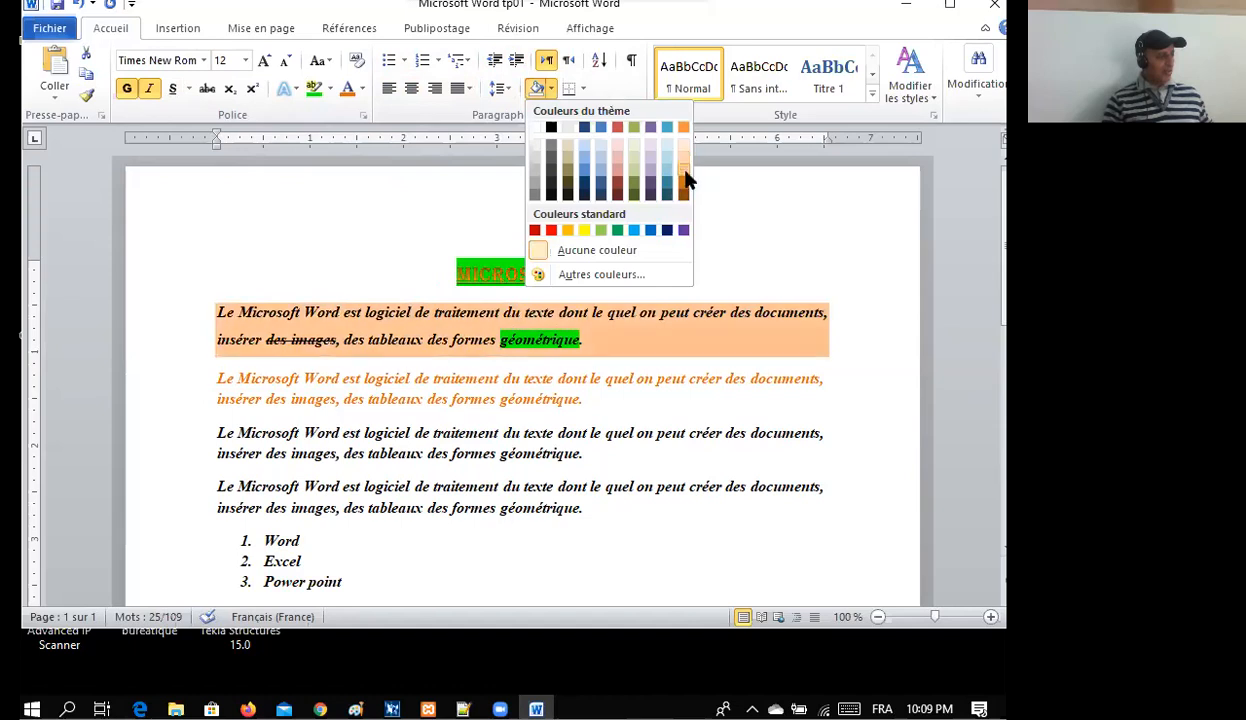
pyautogui.click(650, 155)
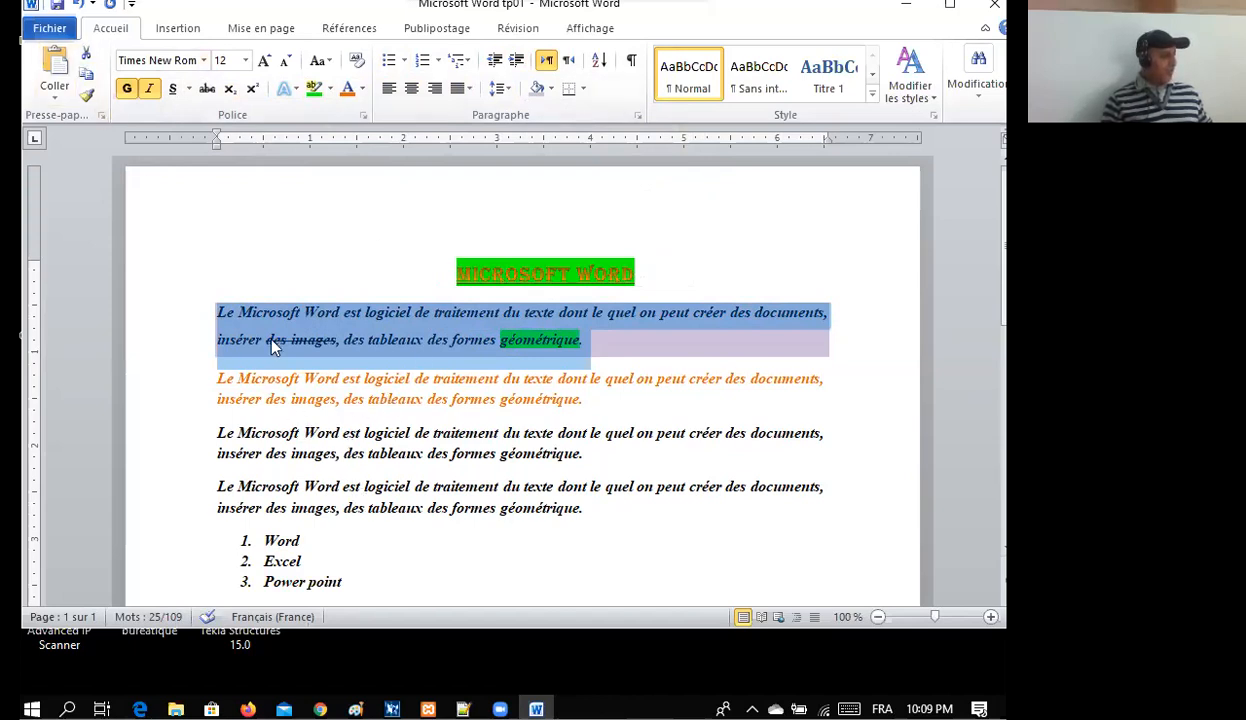
# Move the MICROSOFT WORD title from the start of the document to the empty line below the numbered list.
pyautogui.moveTo(453, 270); pyautogui.dragTo(645, 272)
pyautogui.hotkey('ctrl', 'c')
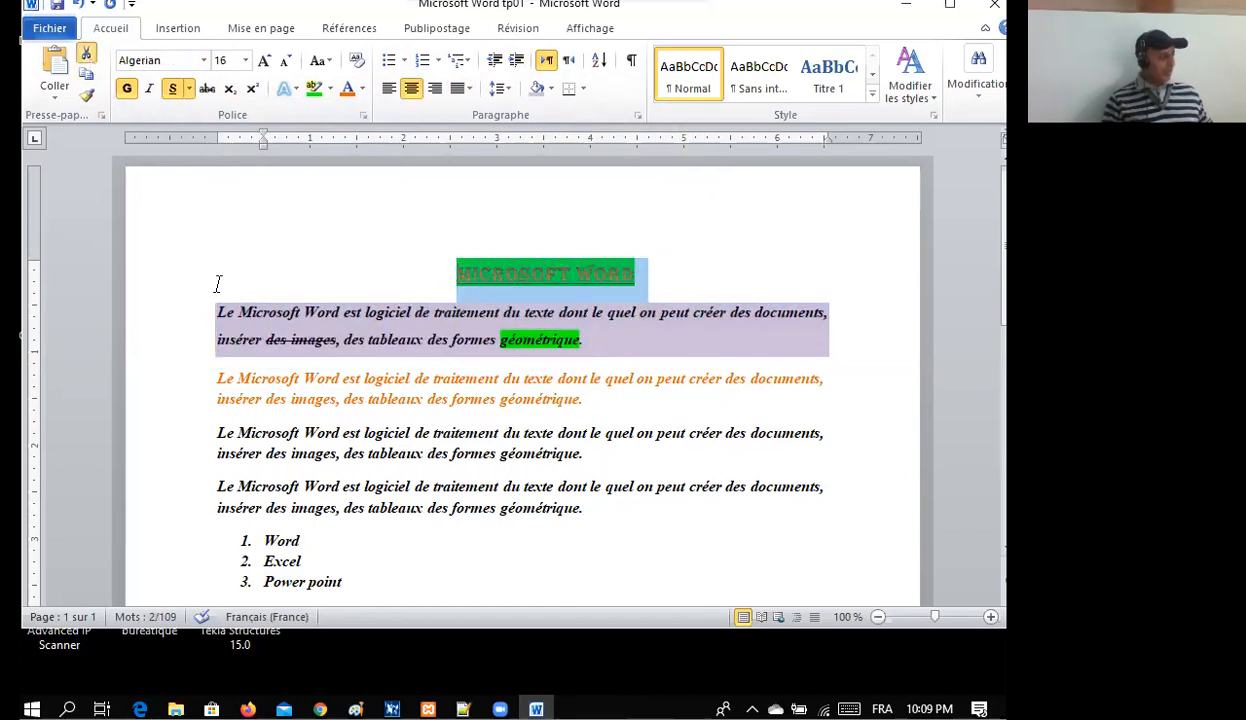
pyautogui.press('Delete')
pyautogui.click(301, 576)
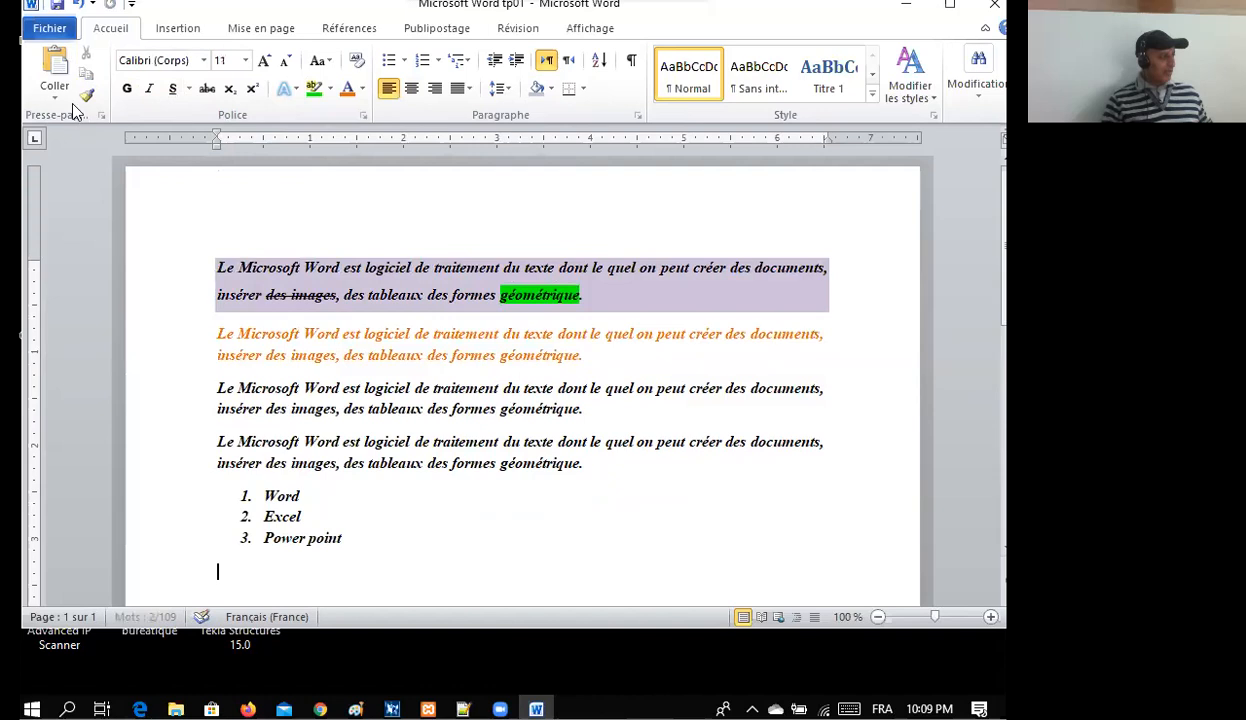
pyautogui.click(57, 75)
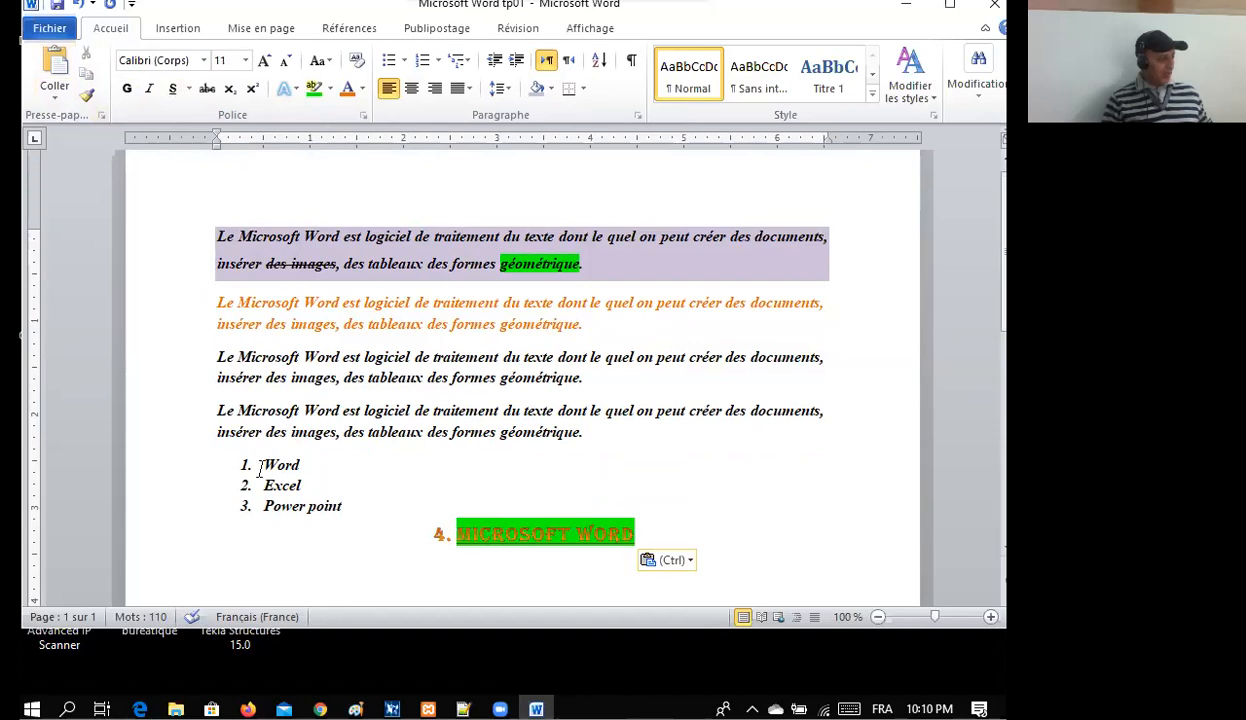
# Copy the three list items Word, Excel and Power point and paste them below the moved title.
pyautogui.moveTo(240, 463); pyautogui.dragTo(342, 506)
pyautogui.hotkey('ctrl', 'c')
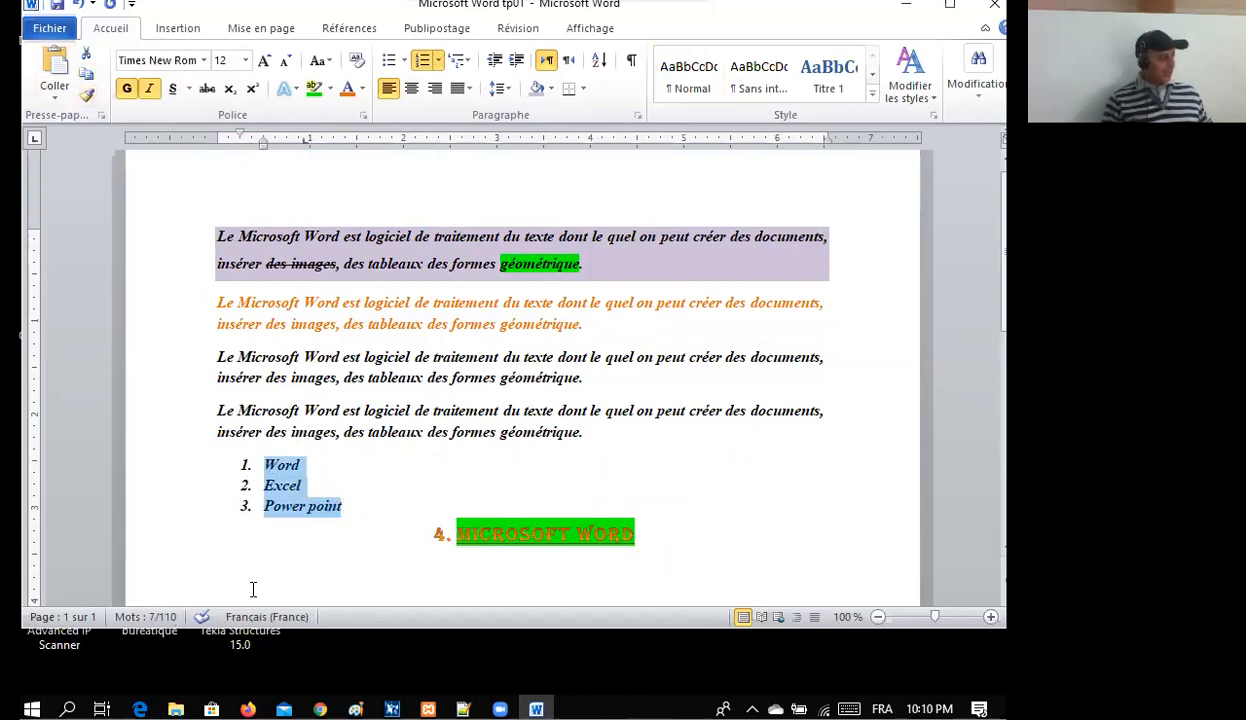
pyautogui.click(251, 584)
pyautogui.click(55, 66)
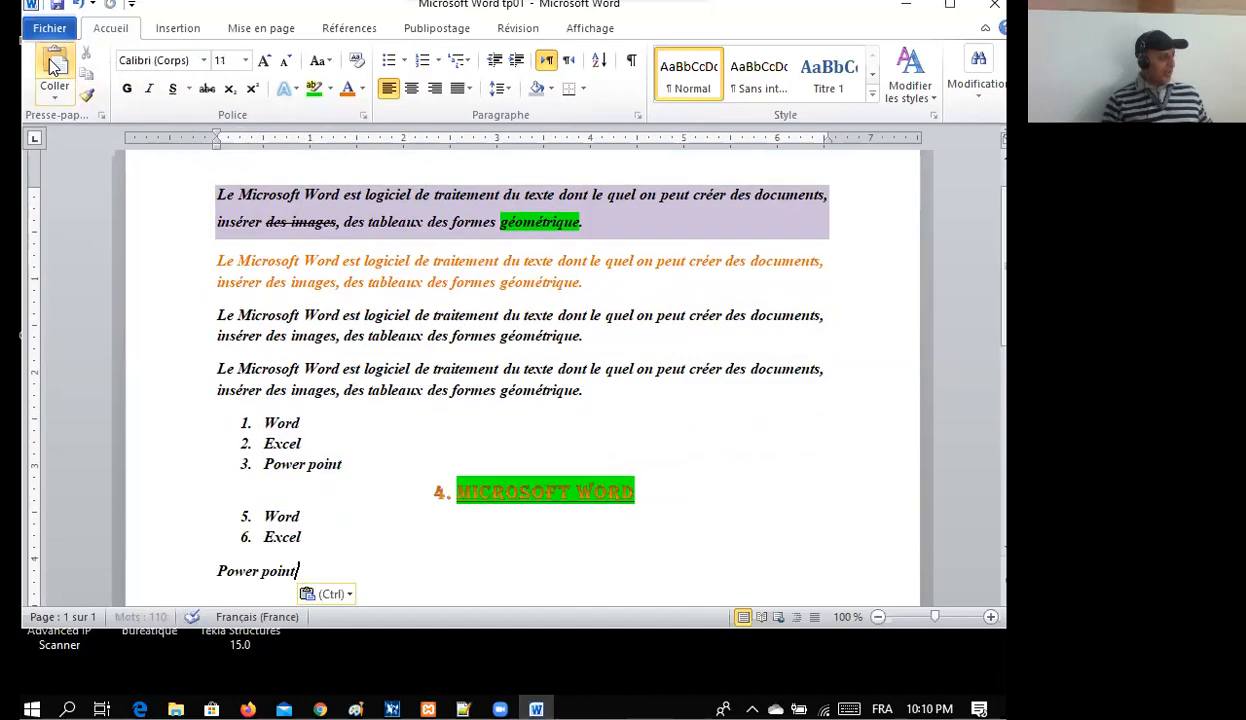
pyautogui.click(304, 538)
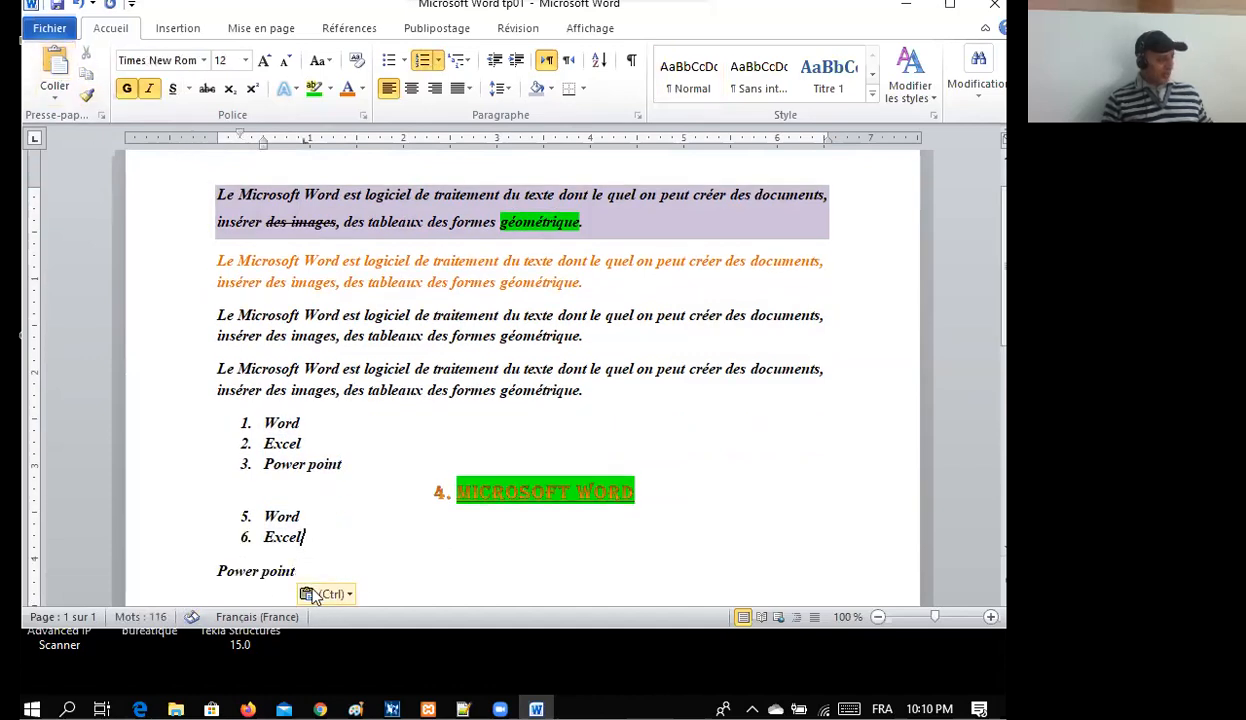
# Delete the unnumbered Power point line below the pasted Word and Excel list items.
pyautogui.moveTo(300, 568); pyautogui.dragTo(240, 572)
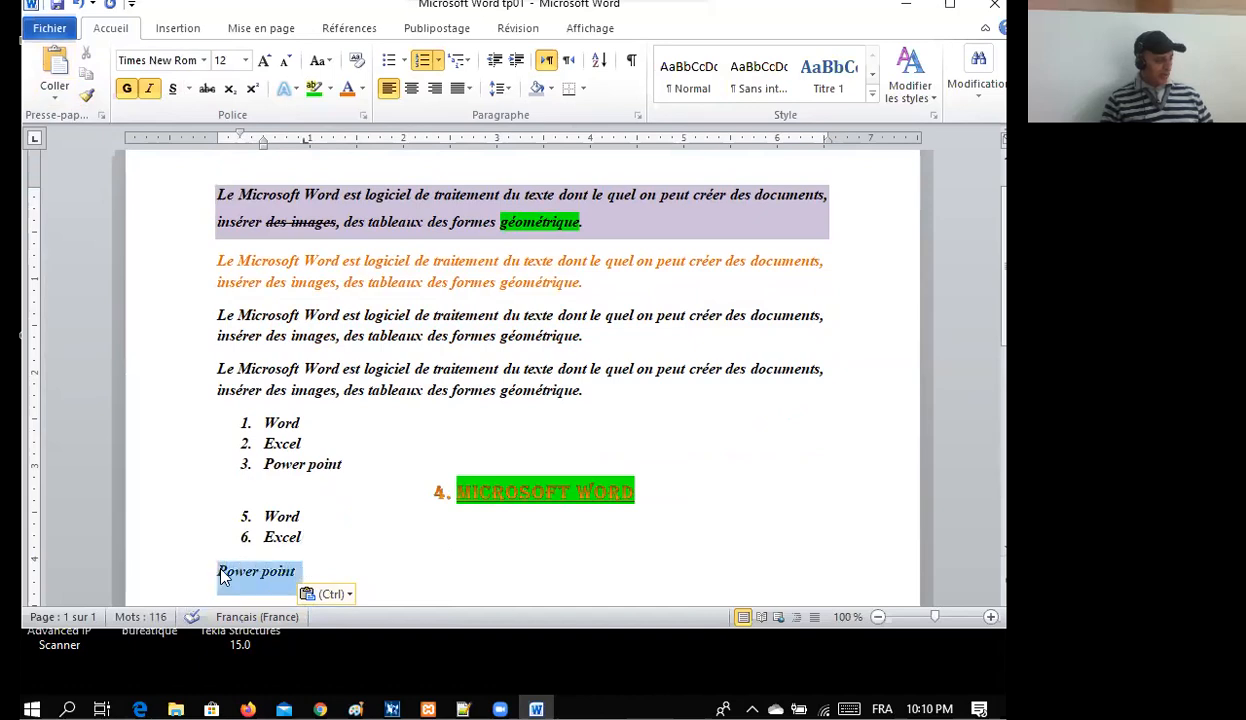
pyautogui.press('Delete')
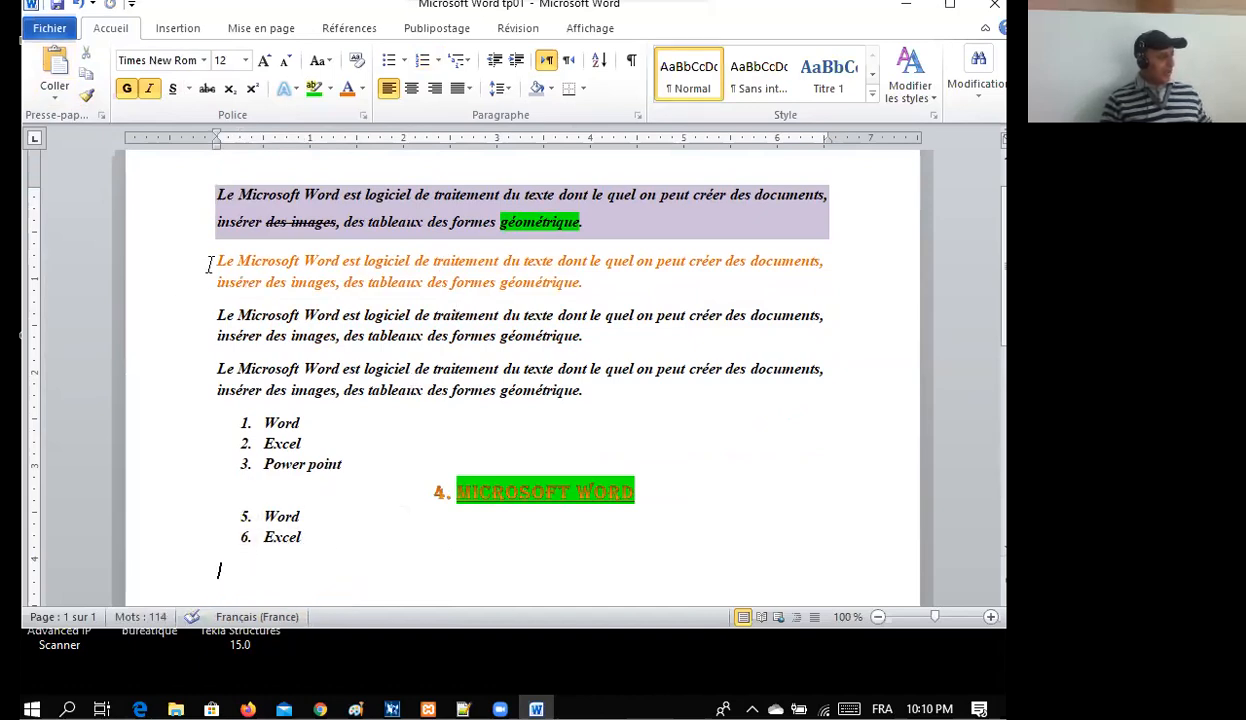
# Copy the orange paragraph's text formatting onto the pasted Word and Excel list items below the title with Format Painter.
pyautogui.moveTo(216, 261); pyautogui.dragTo(263, 254)
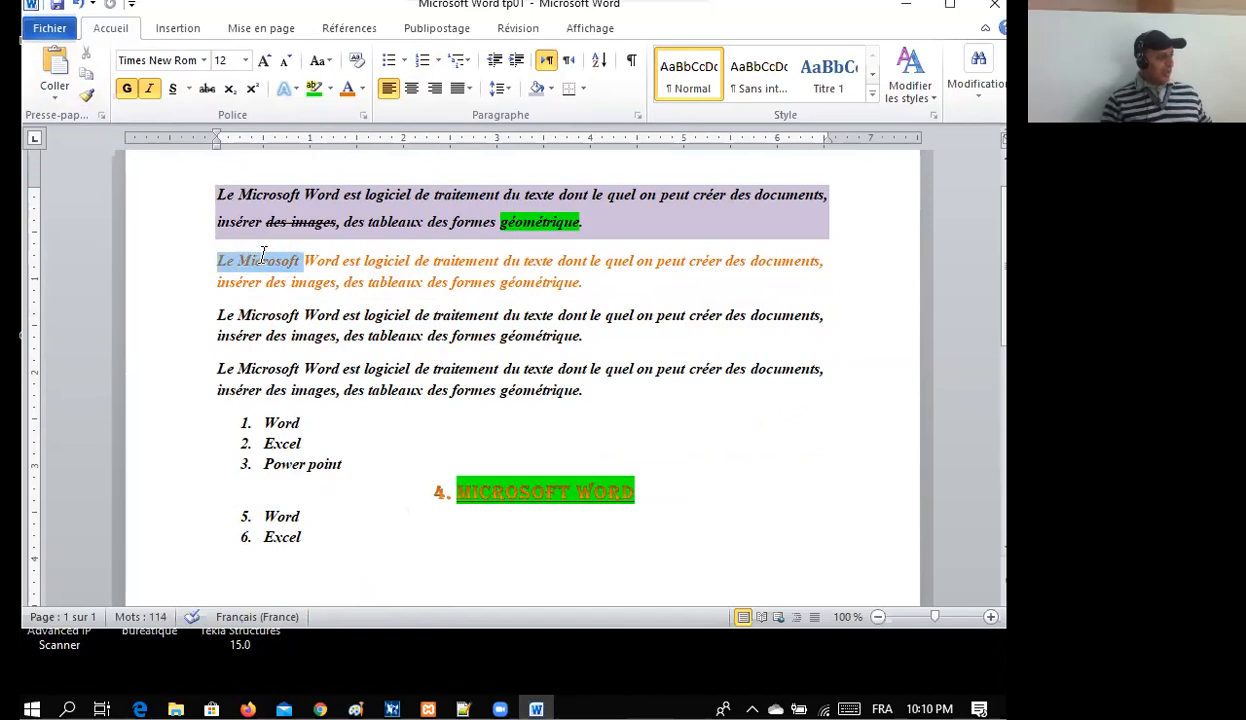
pyautogui.click(84, 97)
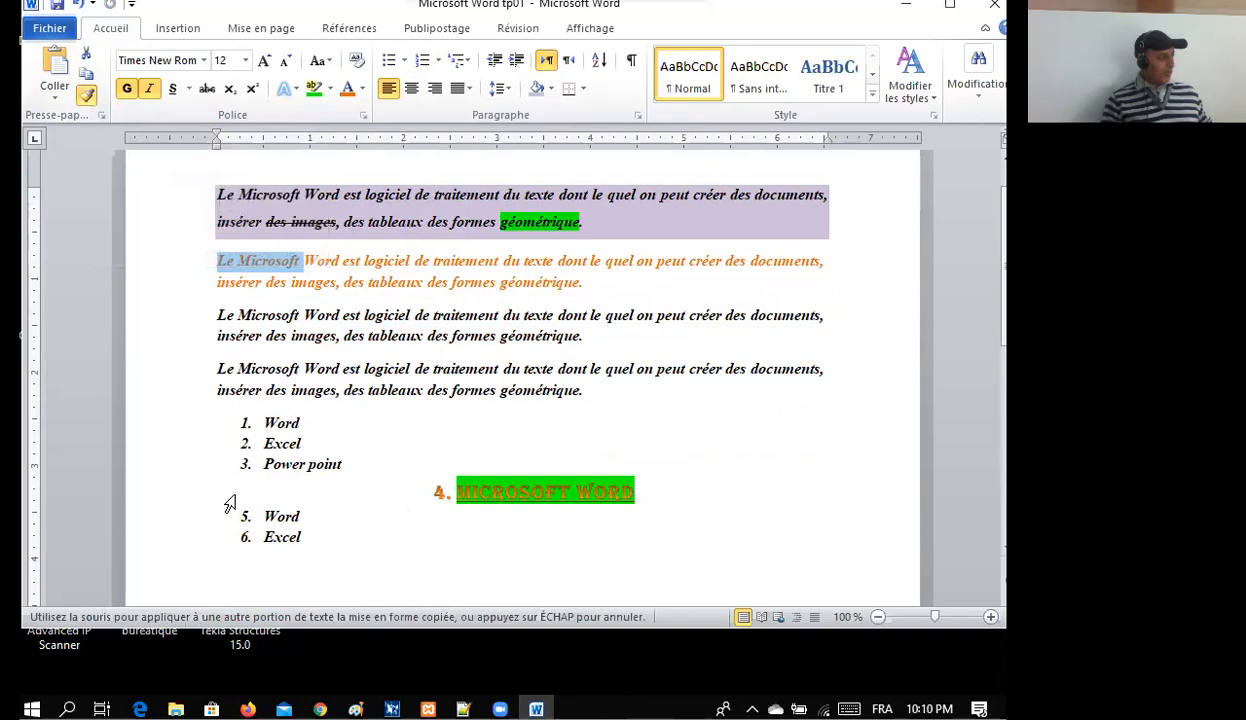
pyautogui.moveTo(250, 513); pyautogui.dragTo(300, 541)
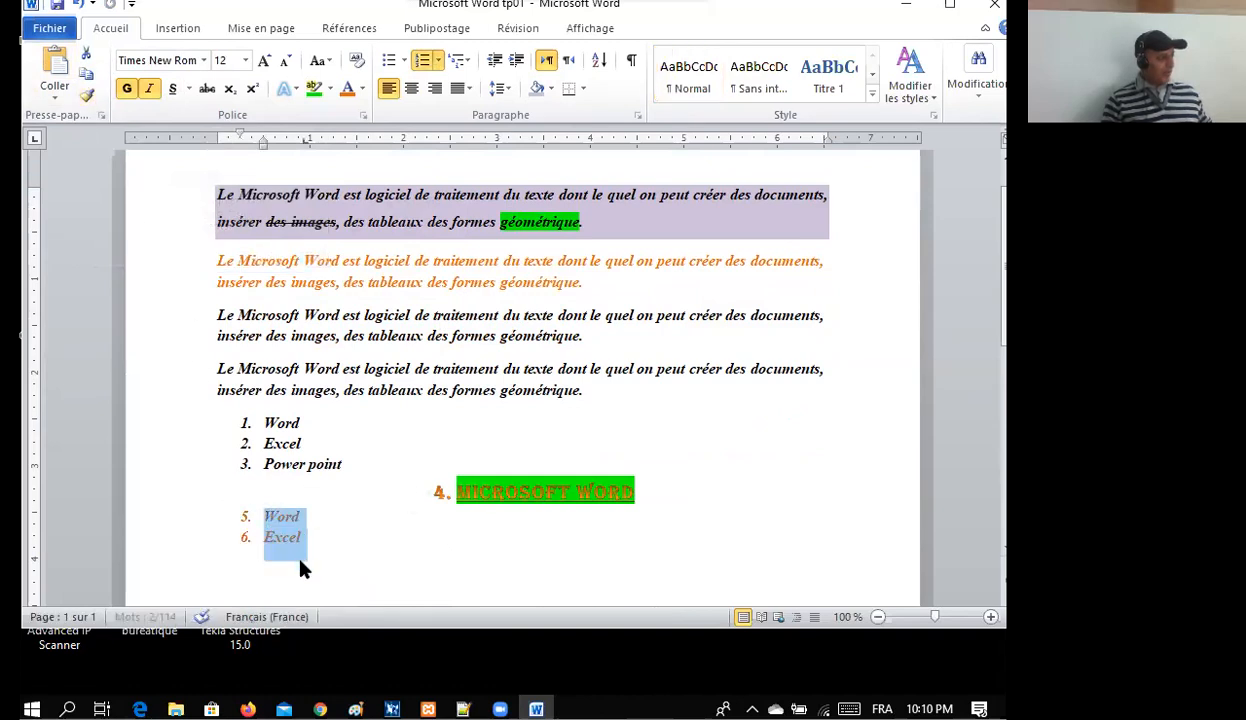
pyautogui.click(311, 540)
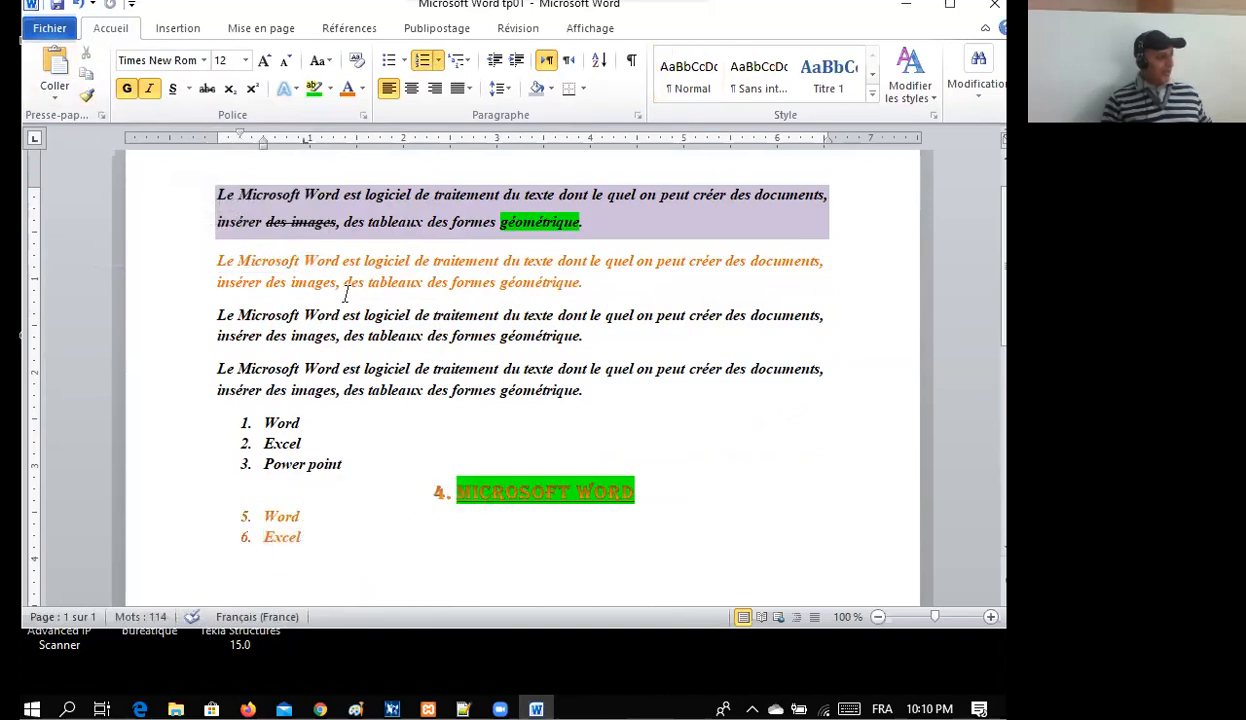